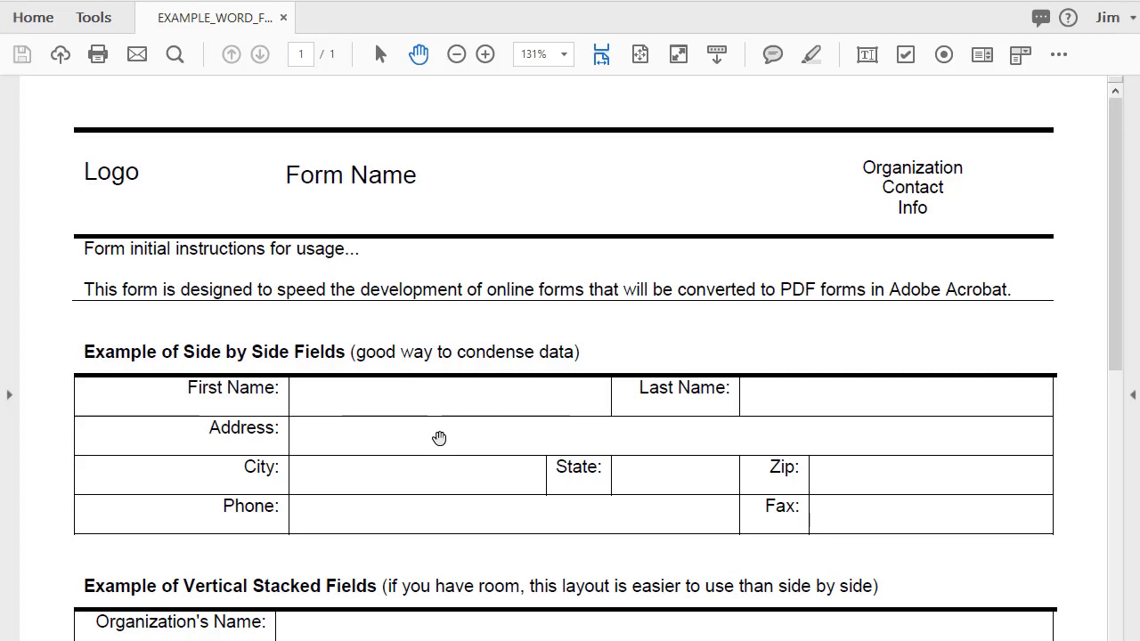
- Open the Prepare Form tool and start the form from the current document using automatic field detection
left_click(105, 25)
scroll(483, 318, "down", 6)
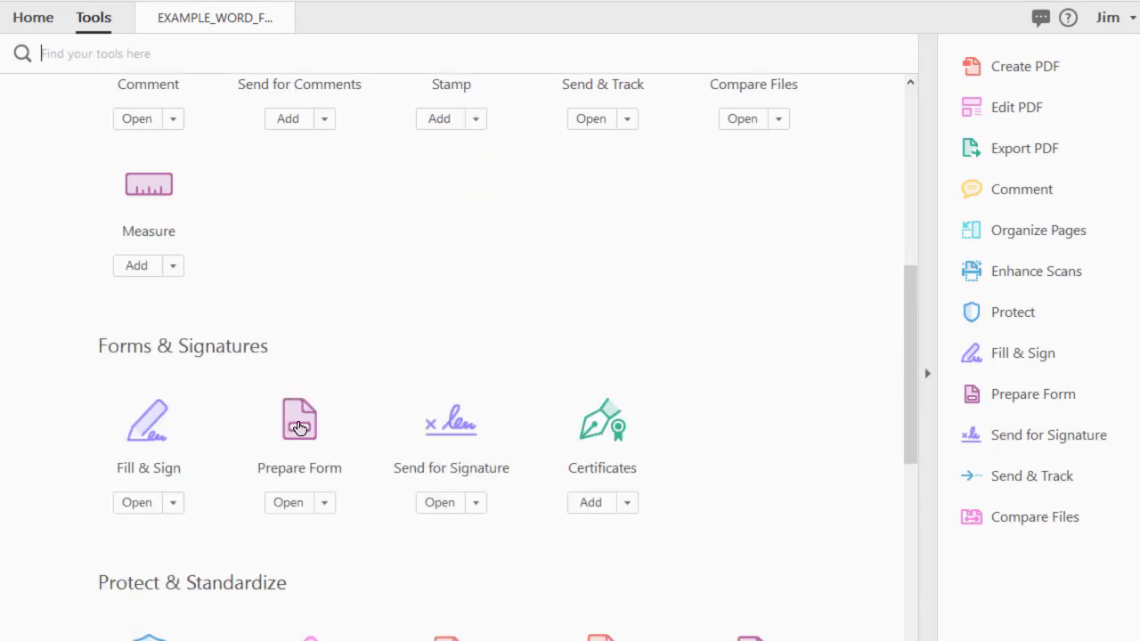
left_click(303, 430)
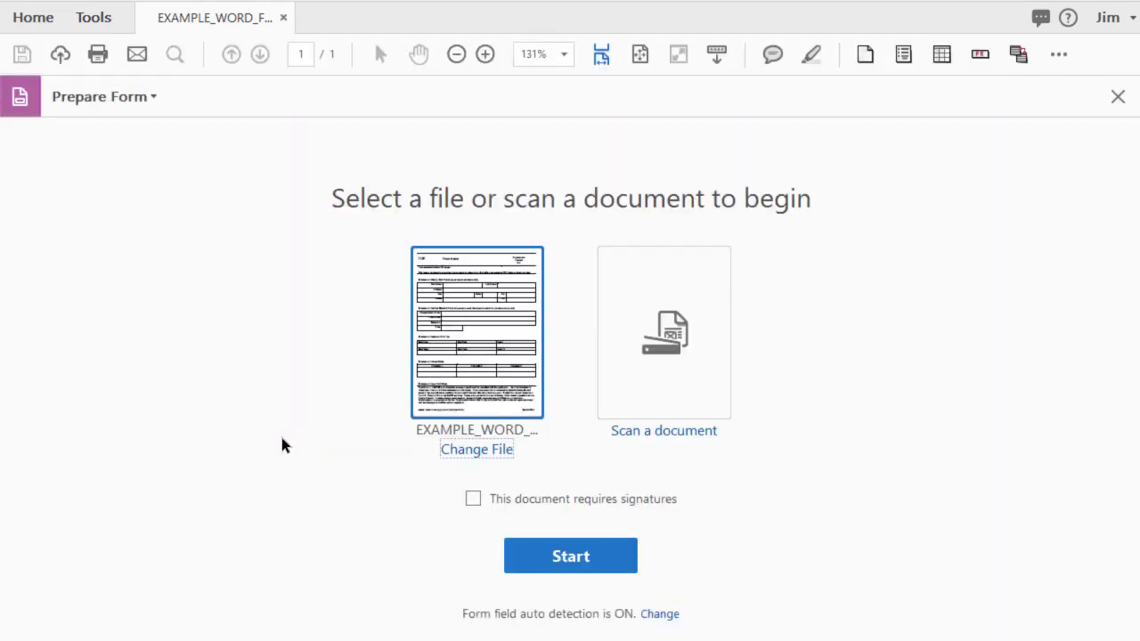
left_click(612, 563)
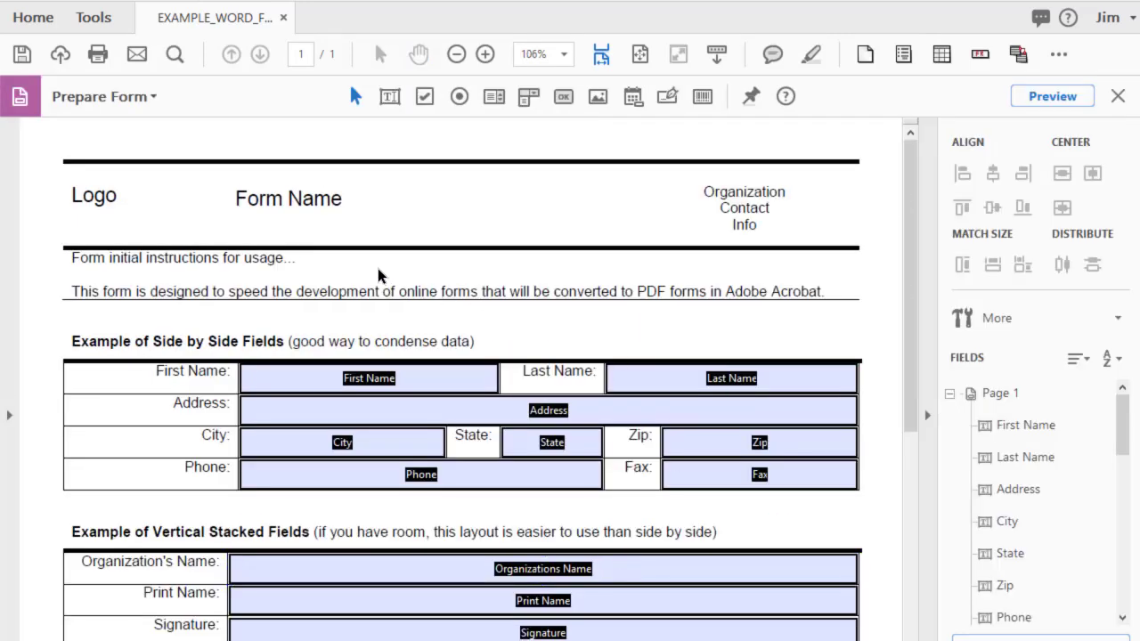
scroll(533, 267, "down", 2)
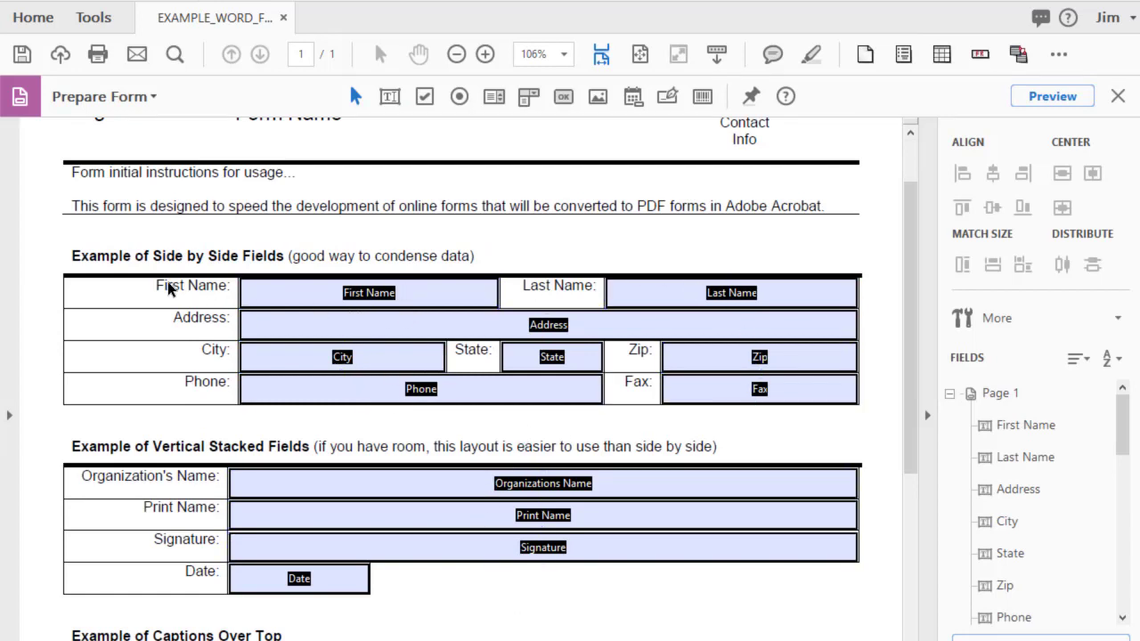
- Rename the First Name text field to First_Name in its Text Field Properties
left_click(583, 495)
left_click(1025, 425)
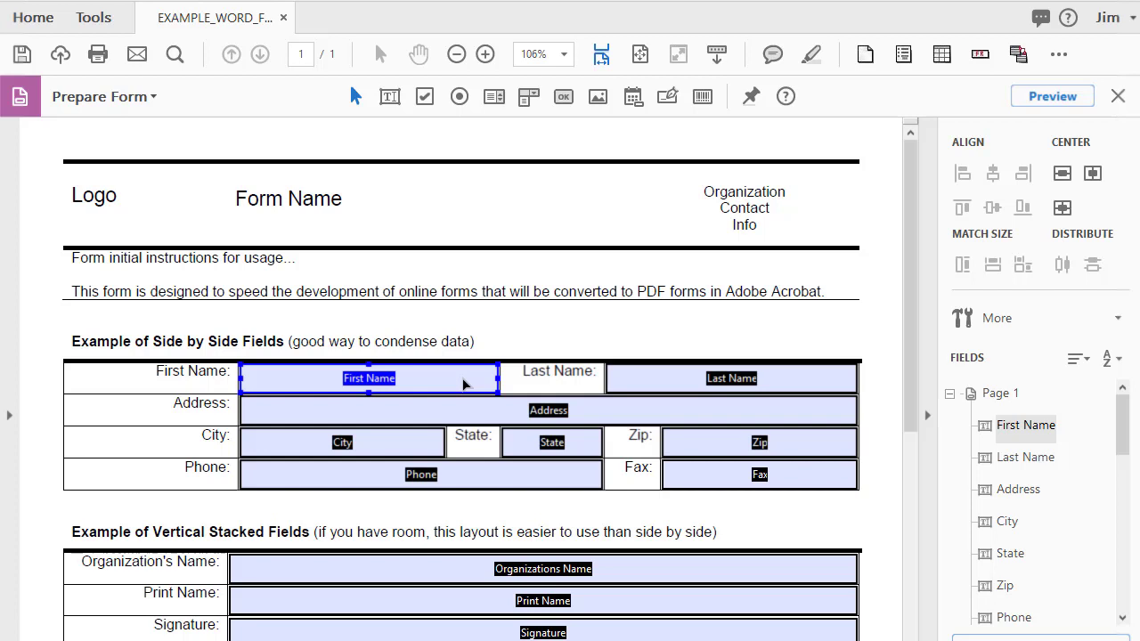
double_click(463, 384)
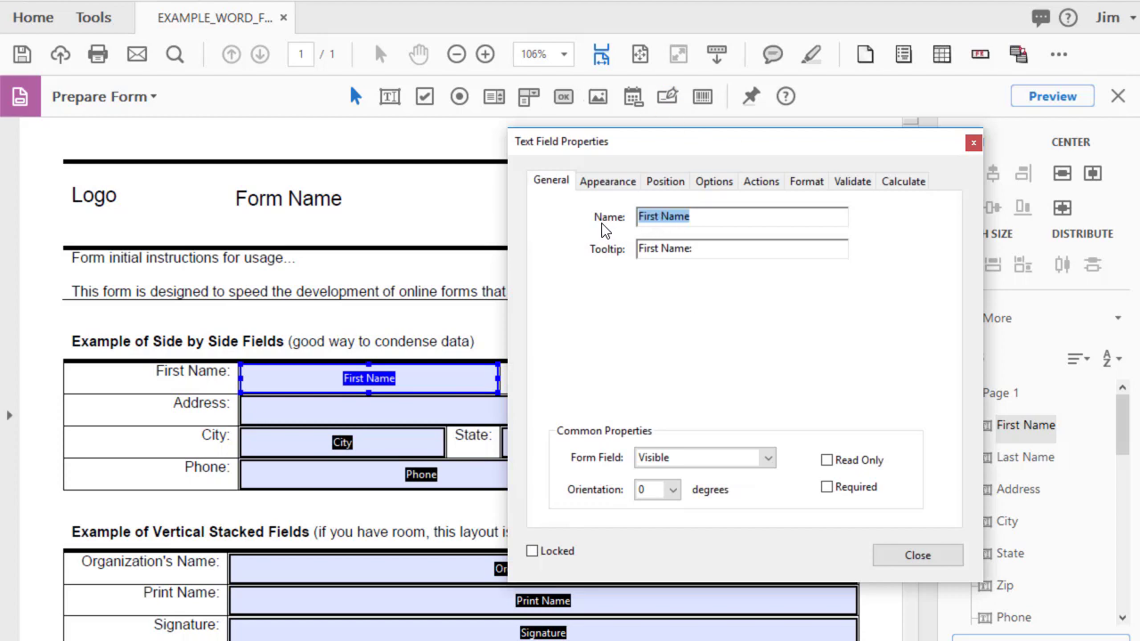
left_click(654, 228)
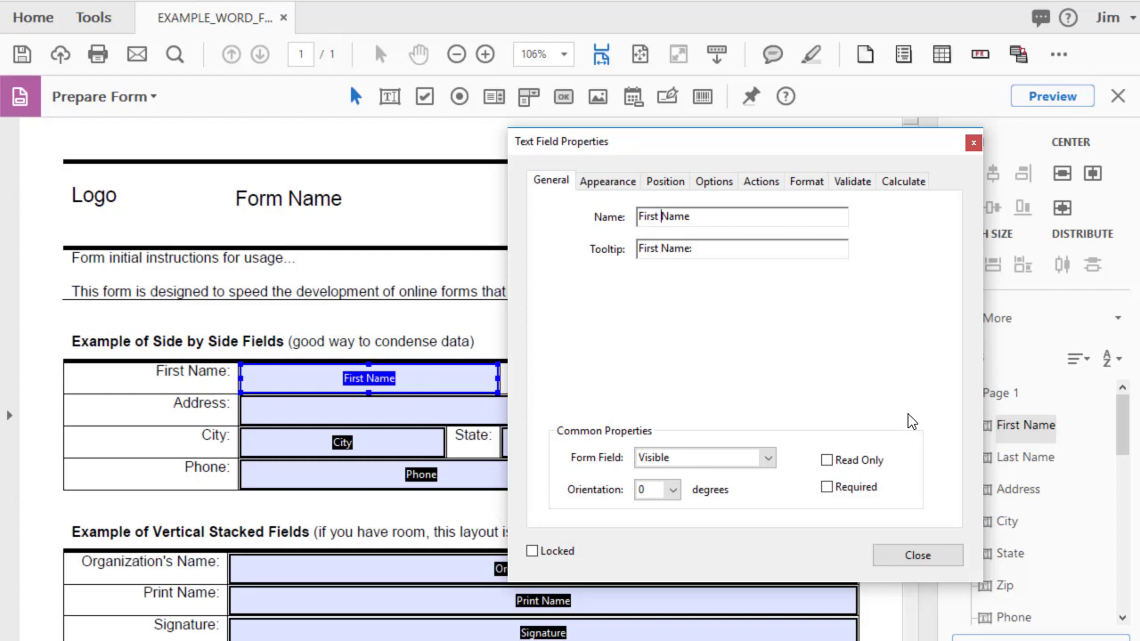
key("Delete")
type("_")
key("Return")
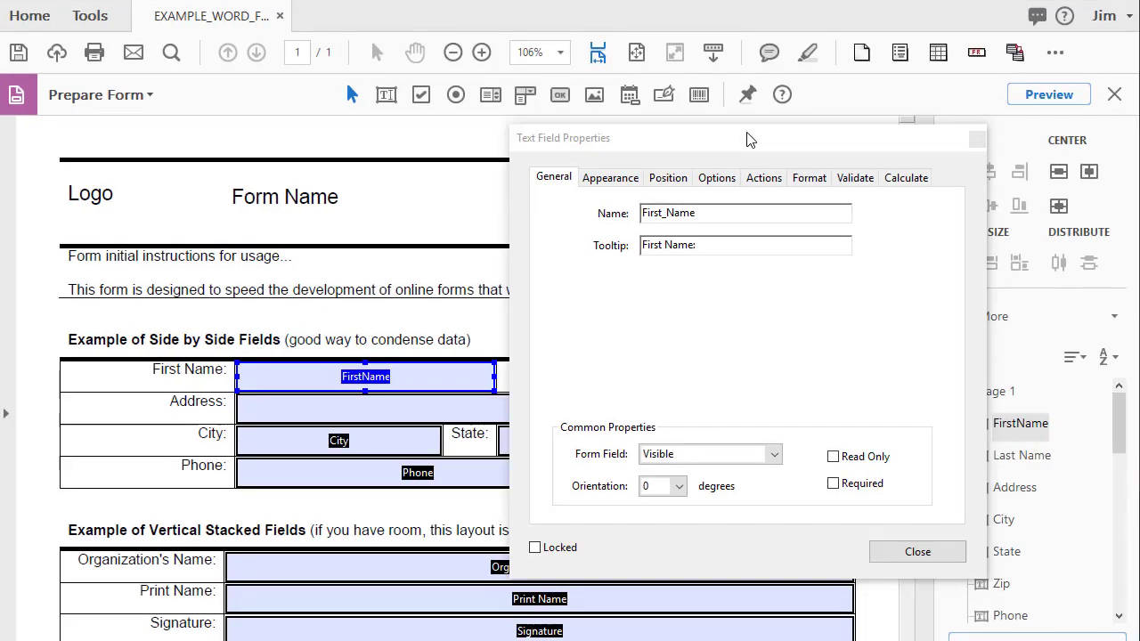
- Try special characters in the First_Name field's name, restore the name First_Name and close its properties
left_click(672, 223)
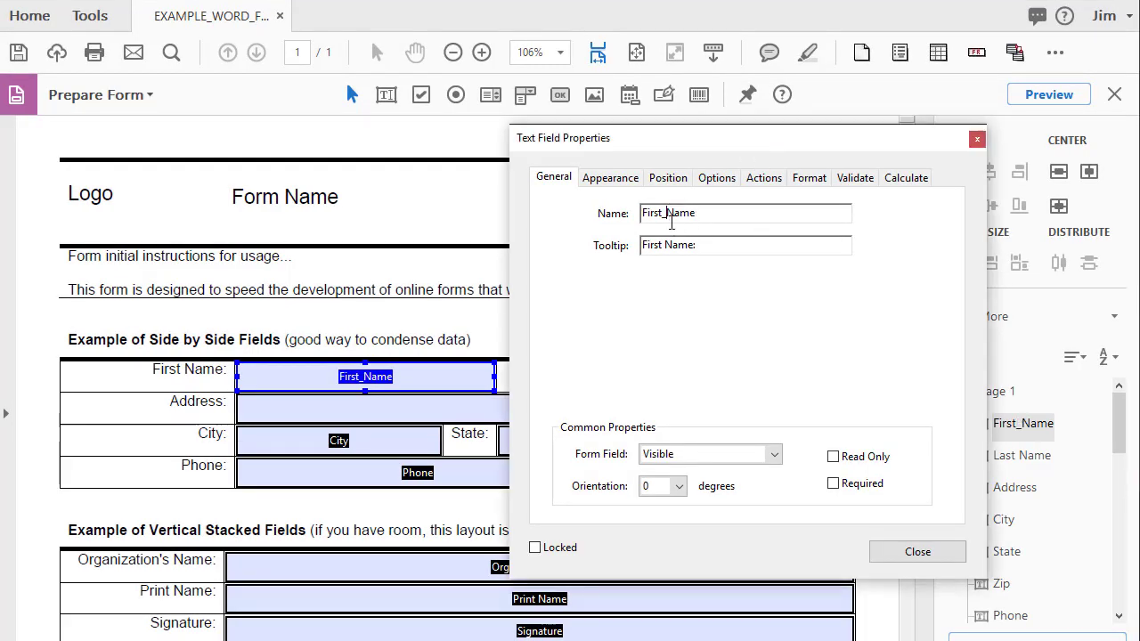
key("BackSpace")
type("&^&^")
key("BackSpace")
key("BackSpace")
key("BackSpace")
key("BackSpace")
key("BackSpace")
type("e_")
key("Return")
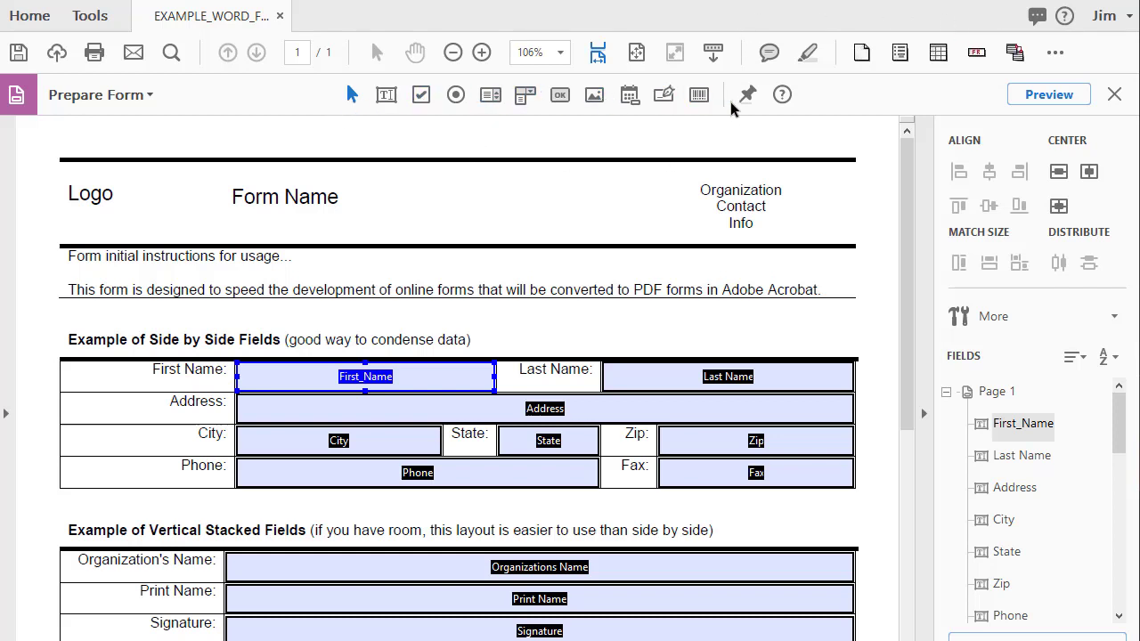
- Add a text field in the header beside the Form Name heading and name it First_Name
left_click(418, 97)
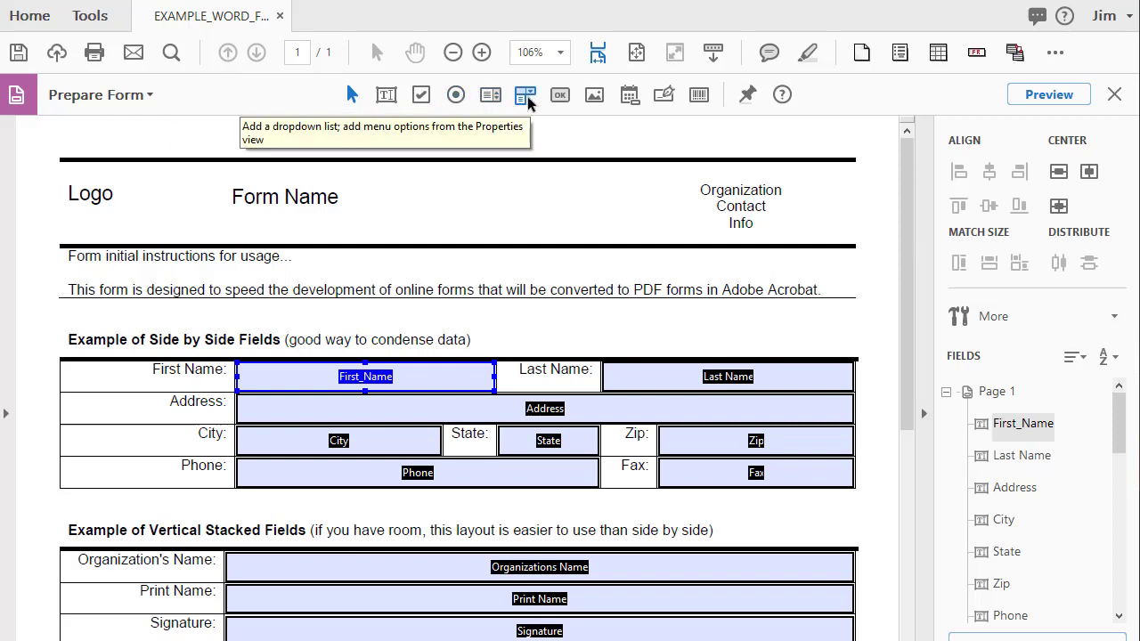
left_click(388, 101)
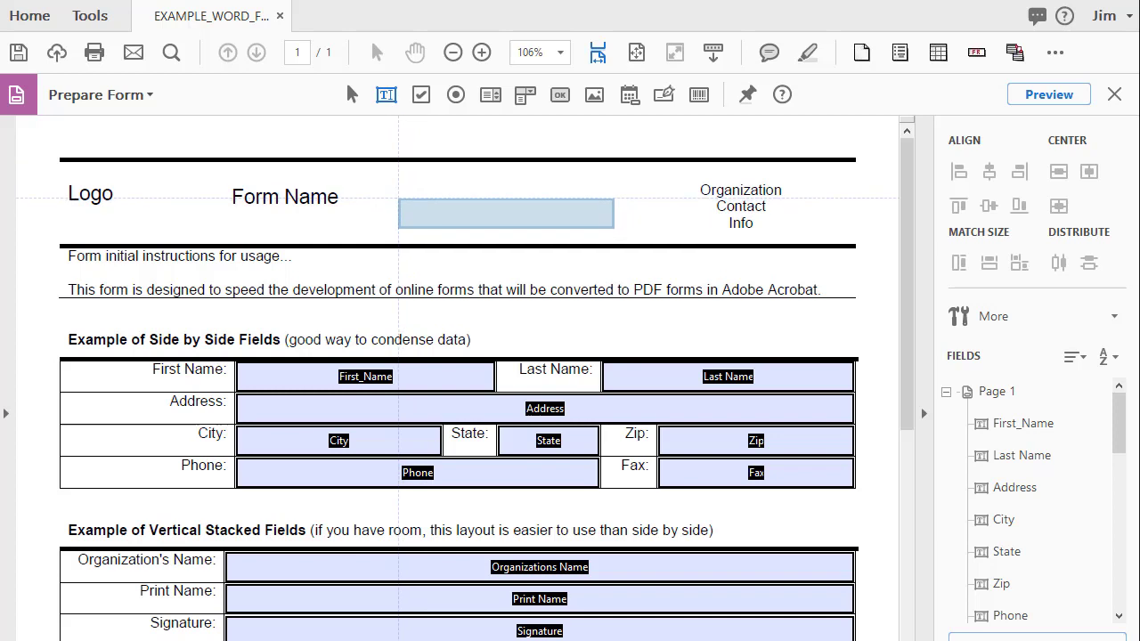
left_click(401, 207)
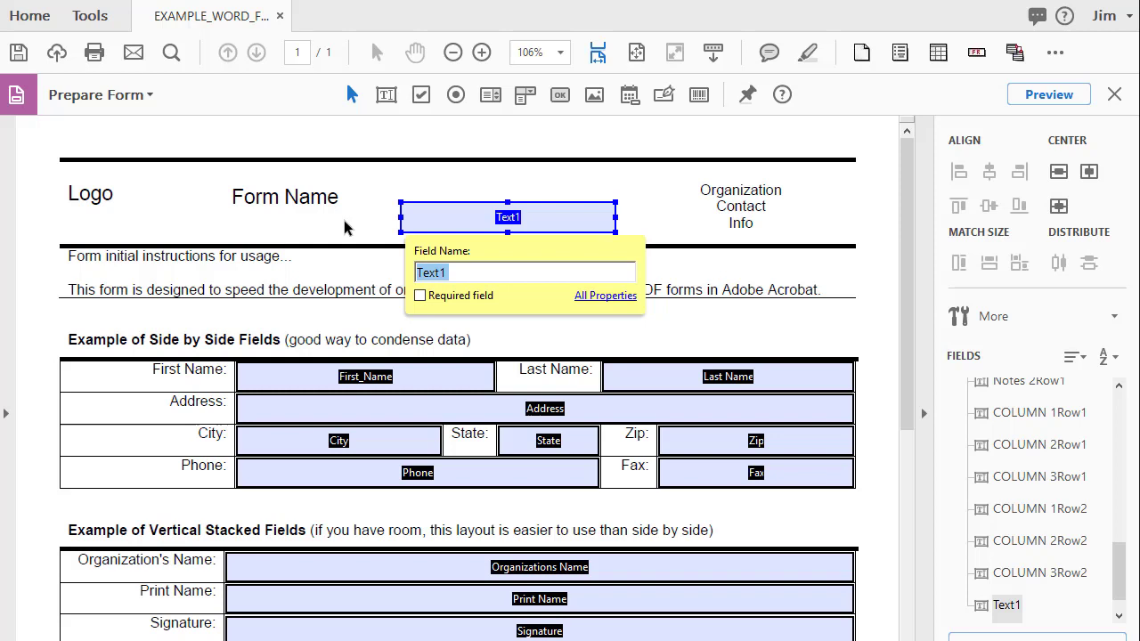
type("First_Name")
key("Return")
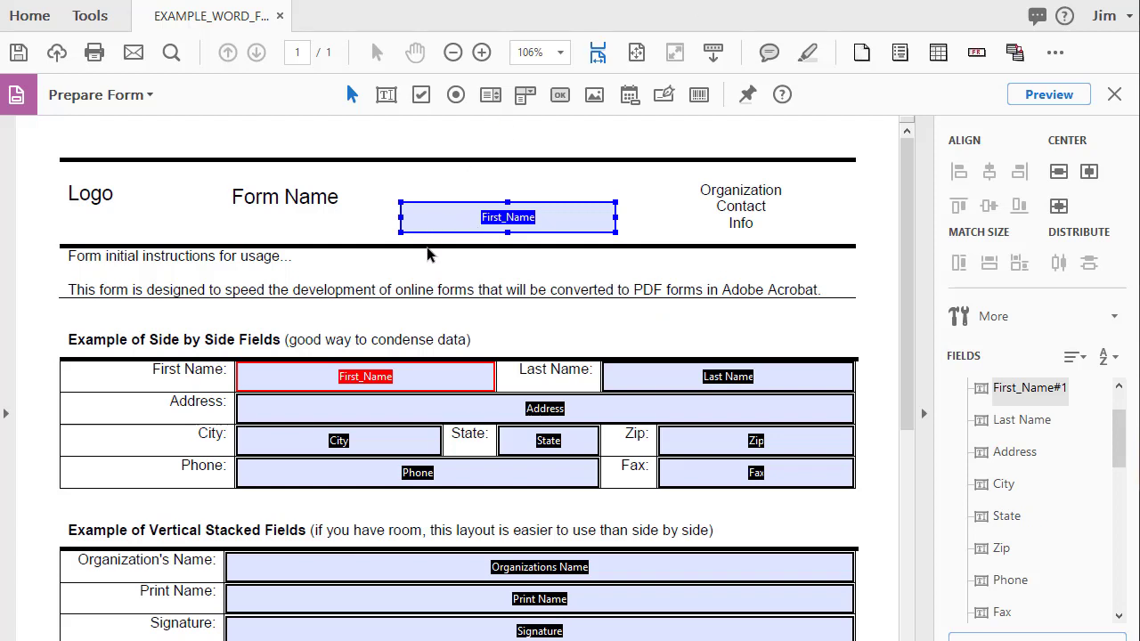
- Compare the two First_Name fields in the field list and inspect the header field's name in its properties
left_click(451, 381, "ctrl")
left_click(451, 381, "ctrl")
left_click(442, 384, "ctrl")
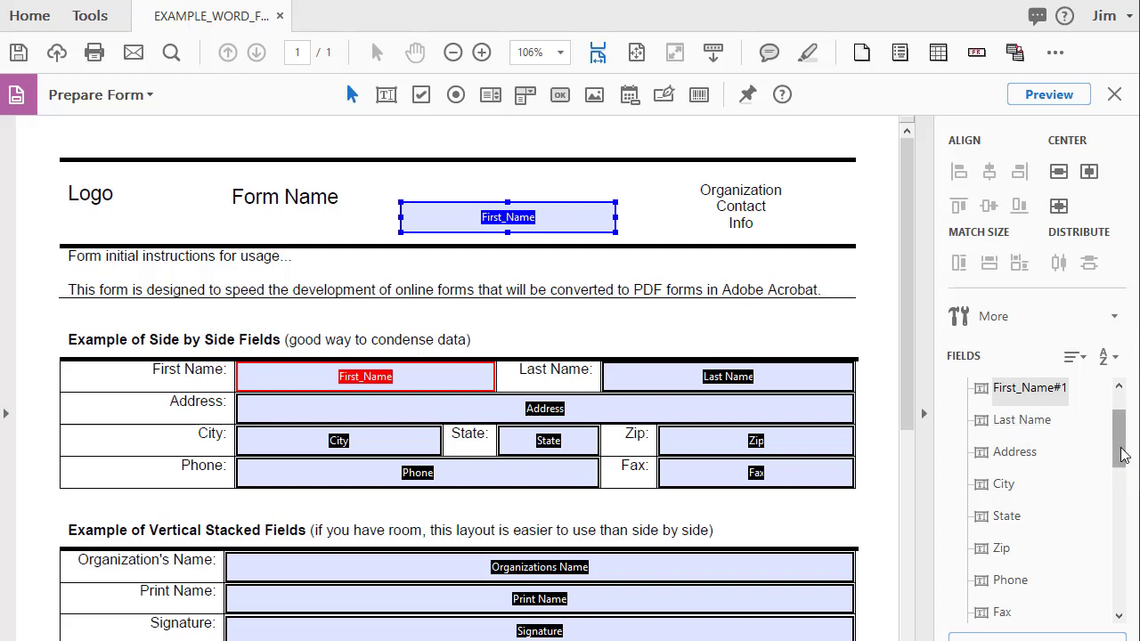
left_click_drag(1119, 454, 1120, 427)
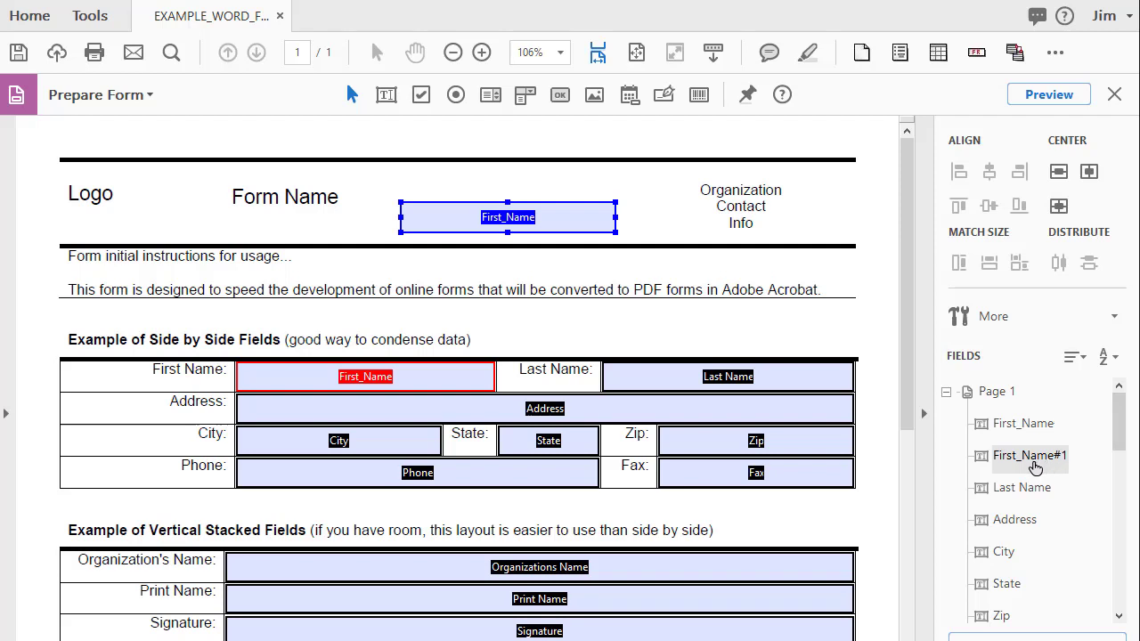
double_click(532, 221)
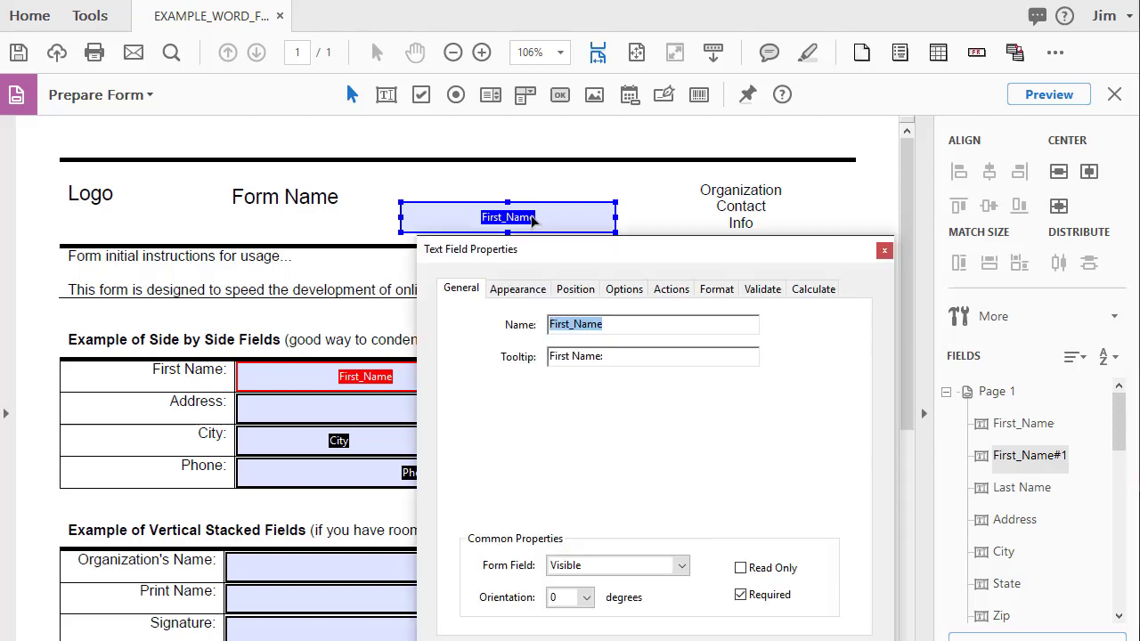
left_click(624, 327)
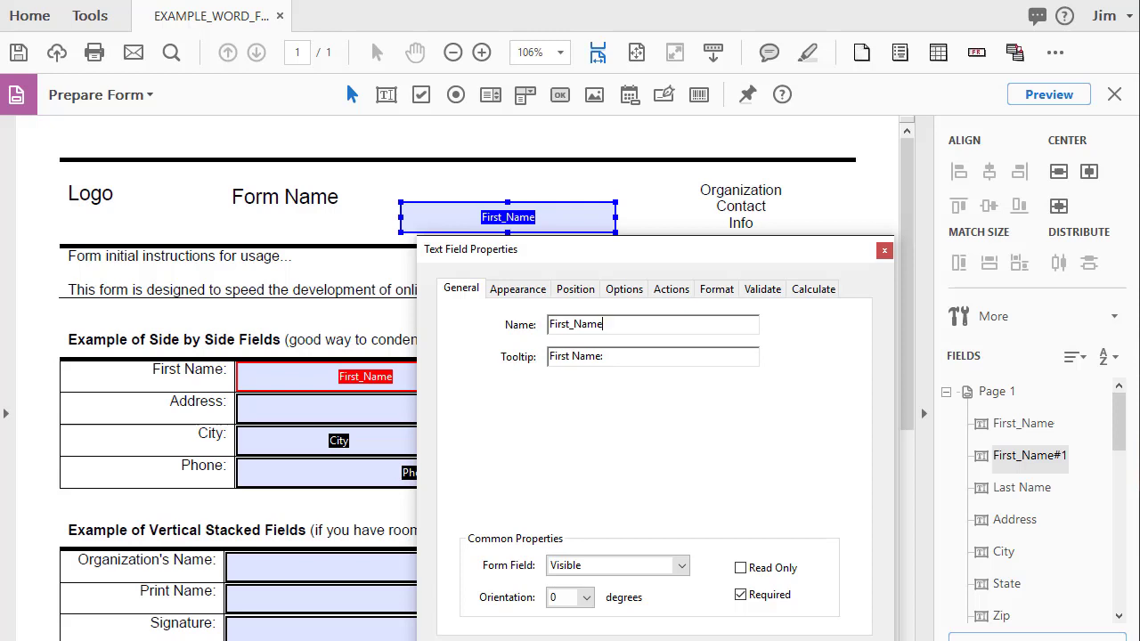
key("Return")
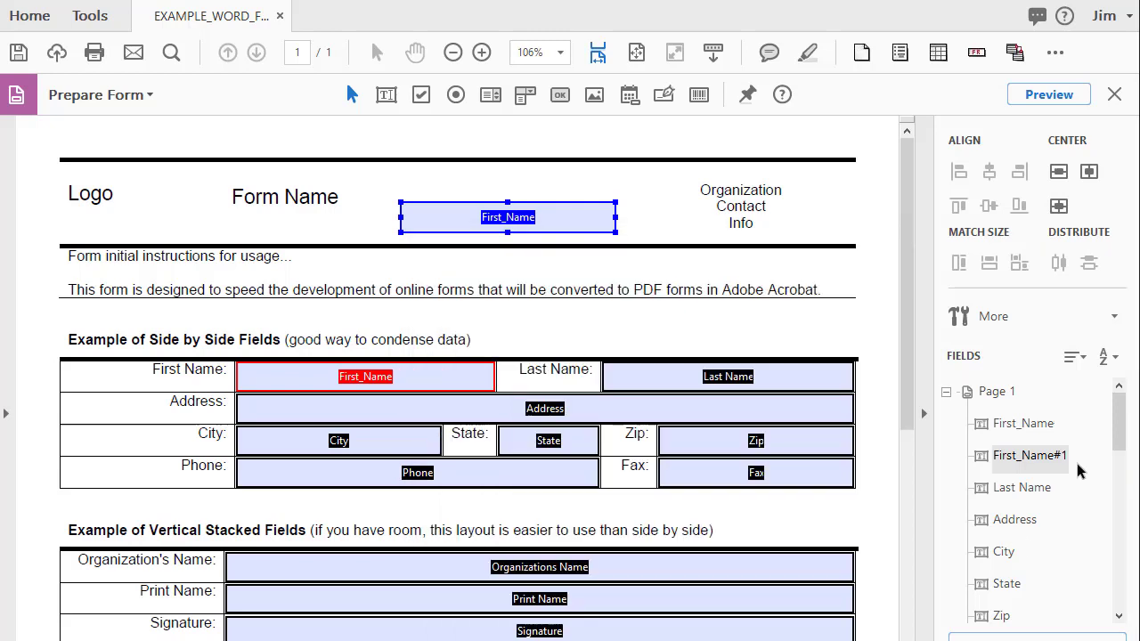
- Rename the duplicate header field to First_Name2 and delete it from the form
left_click(1035, 466)
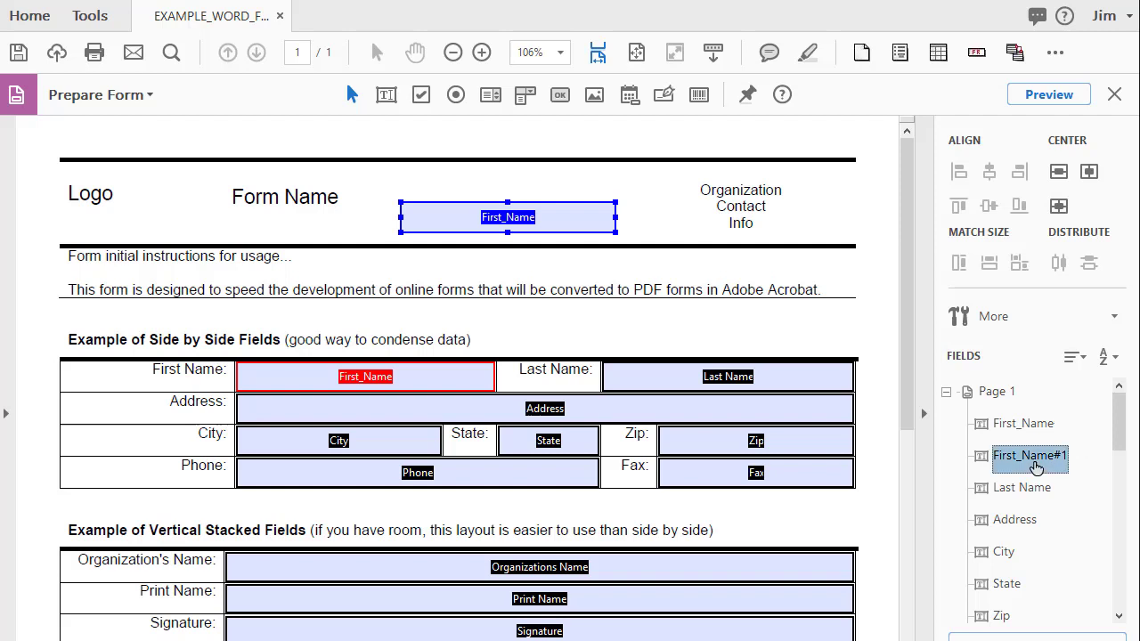
left_click(1035, 466)
key("End")
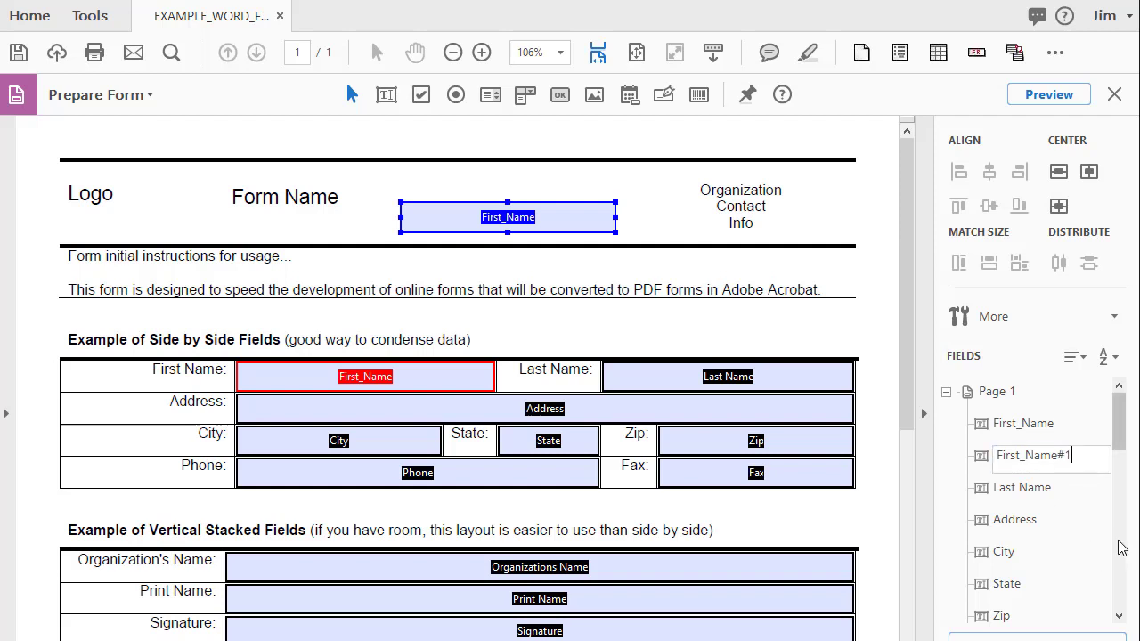
key("BackSpace")
key("BackSpace")
type("e2")
key("Return")
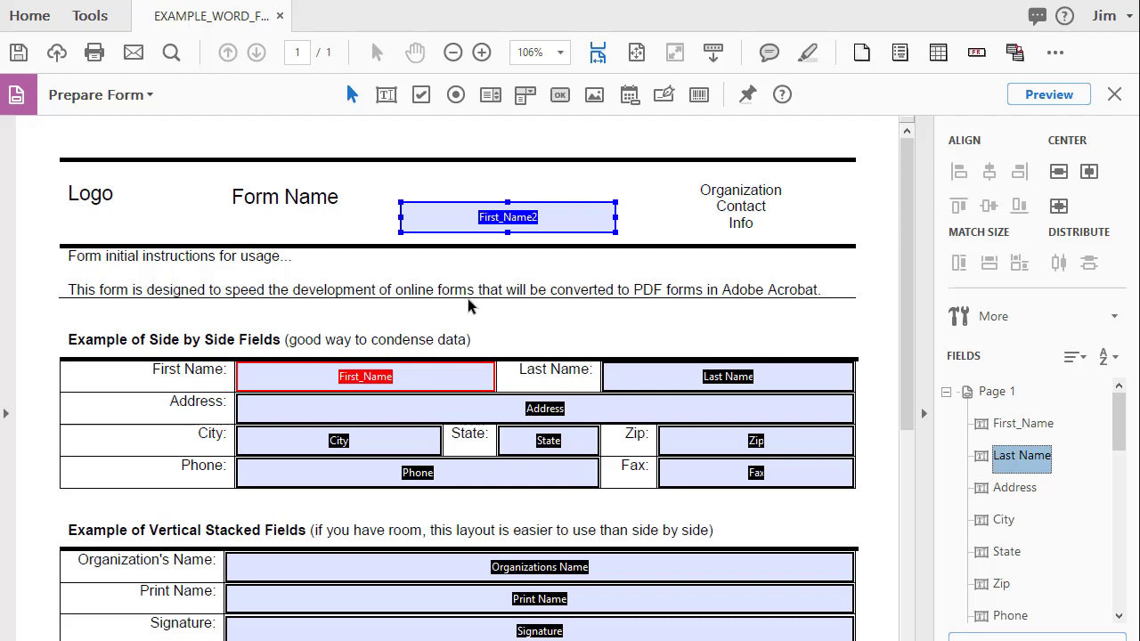
key("Delete")
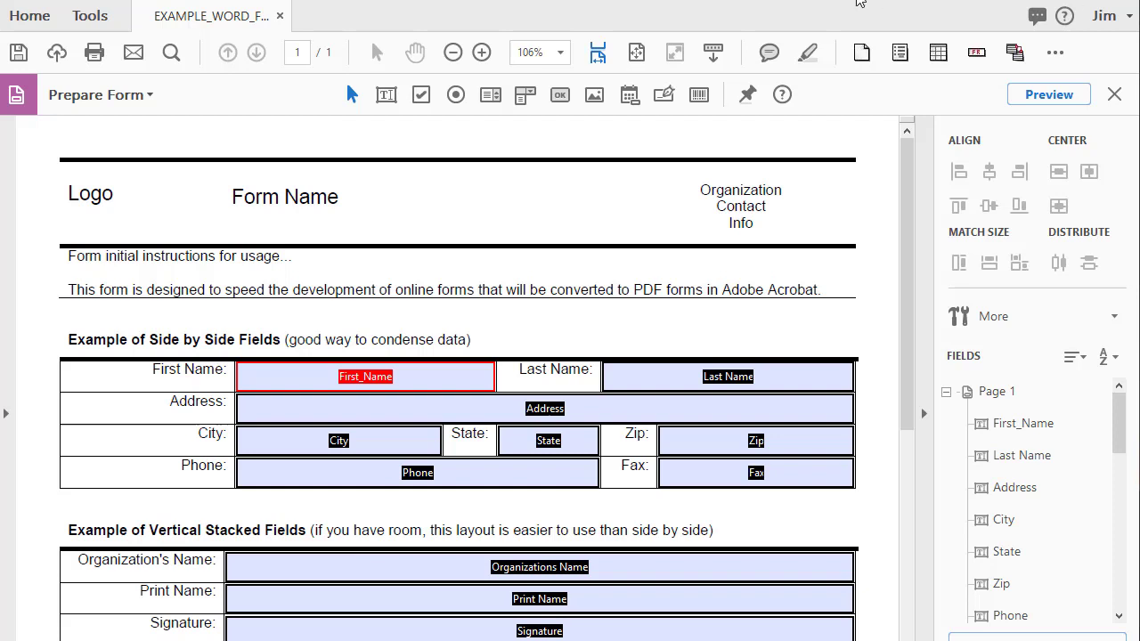
- Move the First_Name field into the header beside Form Name and resize it slightly narrower than its original width
left_click(425, 376)
left_click_drag(424, 377, 564, 221)
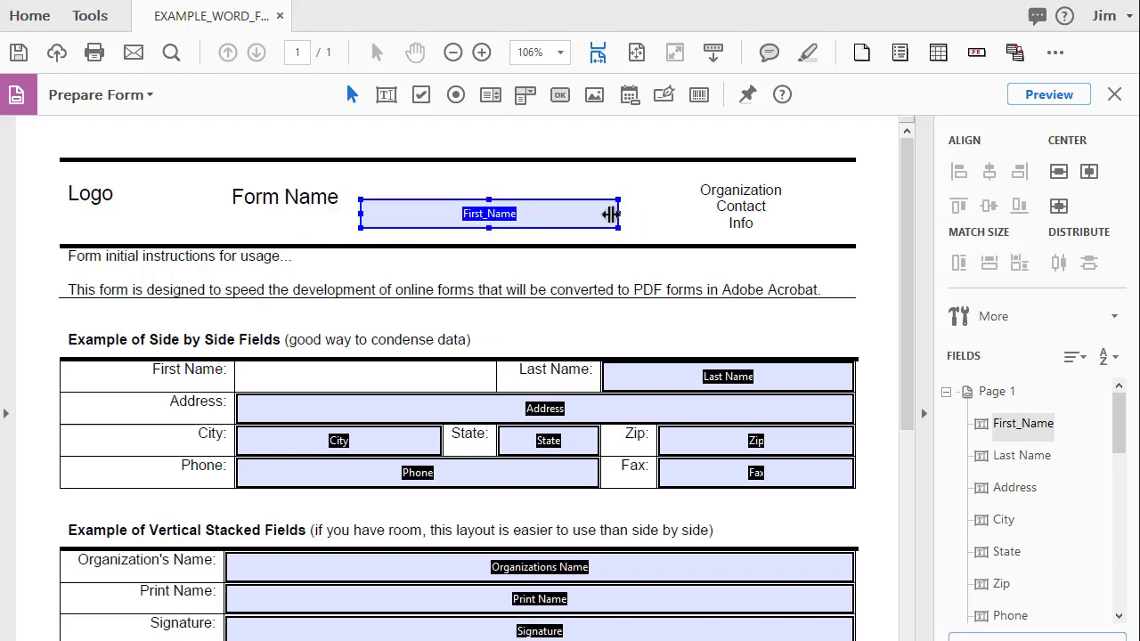
left_click_drag(618, 214, 697, 215)
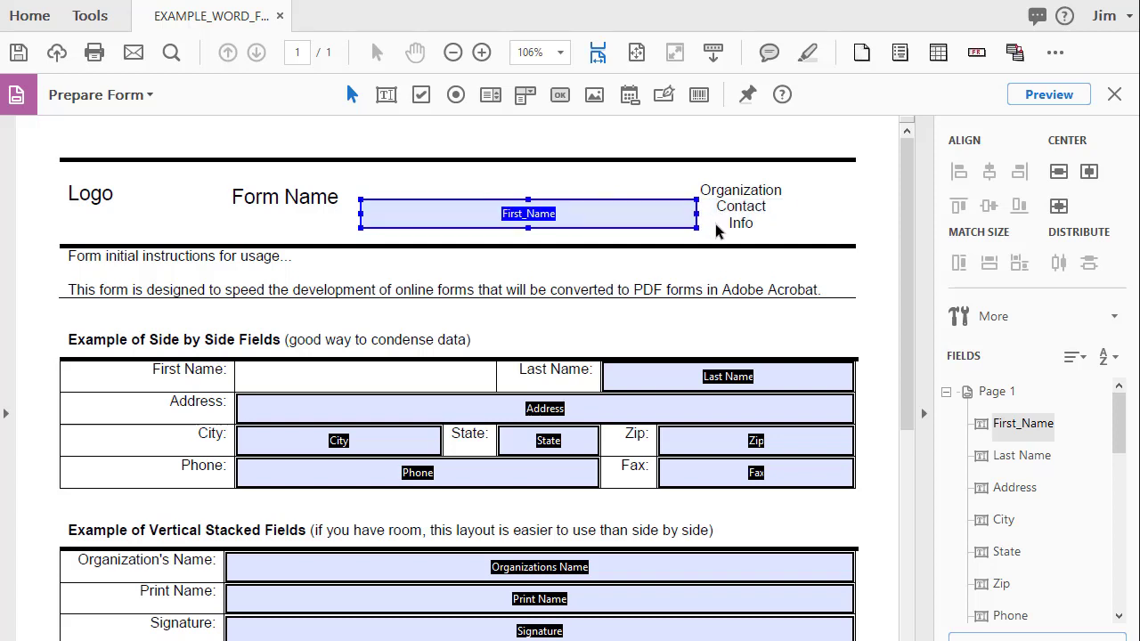
left_click_drag(698, 193, 590, 180)
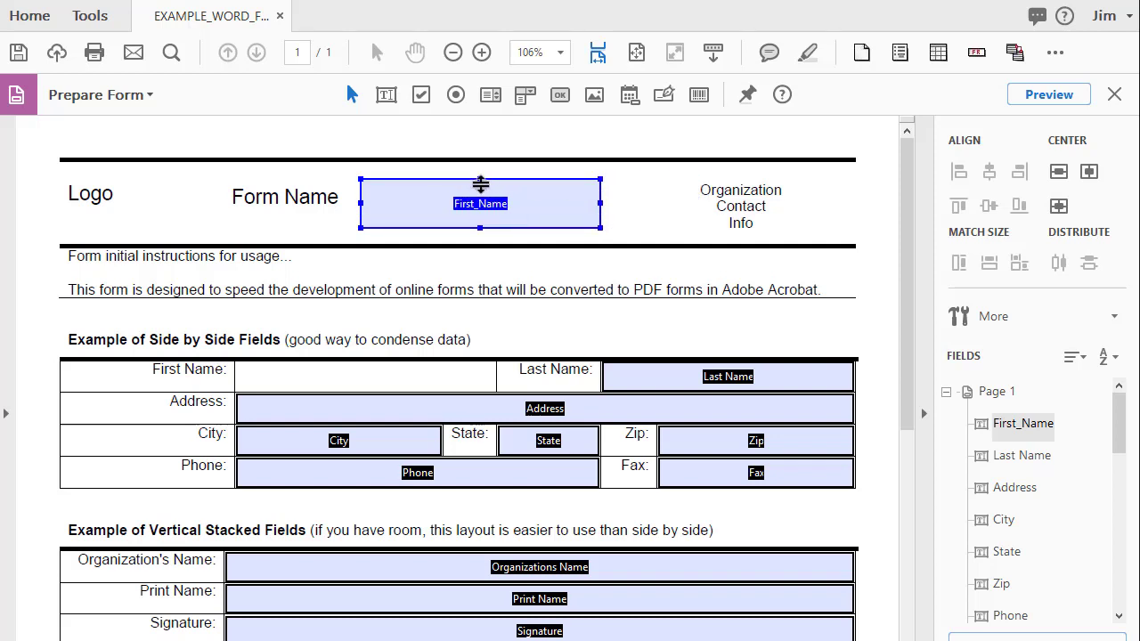
left_click_drag(480, 184, 480, 198)
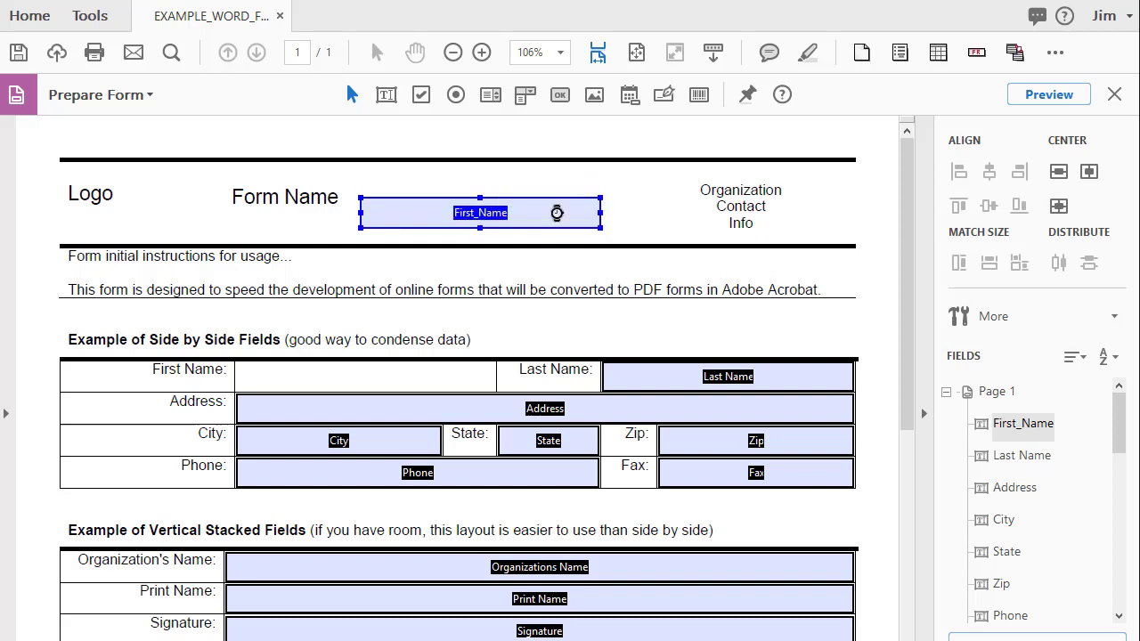
left_click(672, 209)
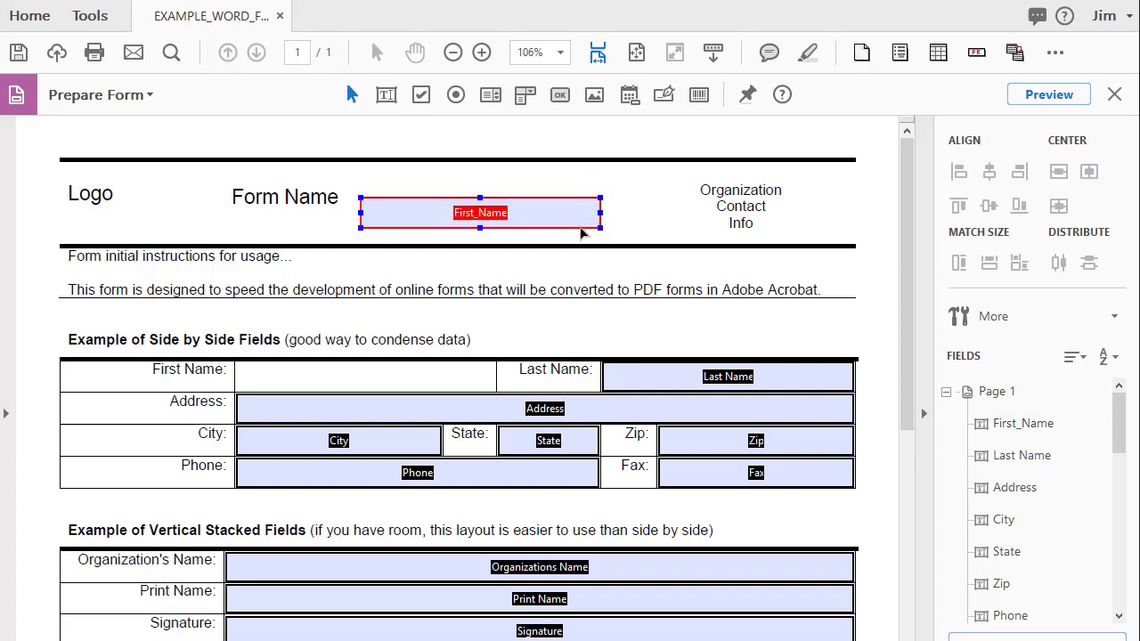
- Move the First_Name field back into the First Name cell and review its align, distribute, center and same-size options
left_click_drag(577, 216, 456, 380)
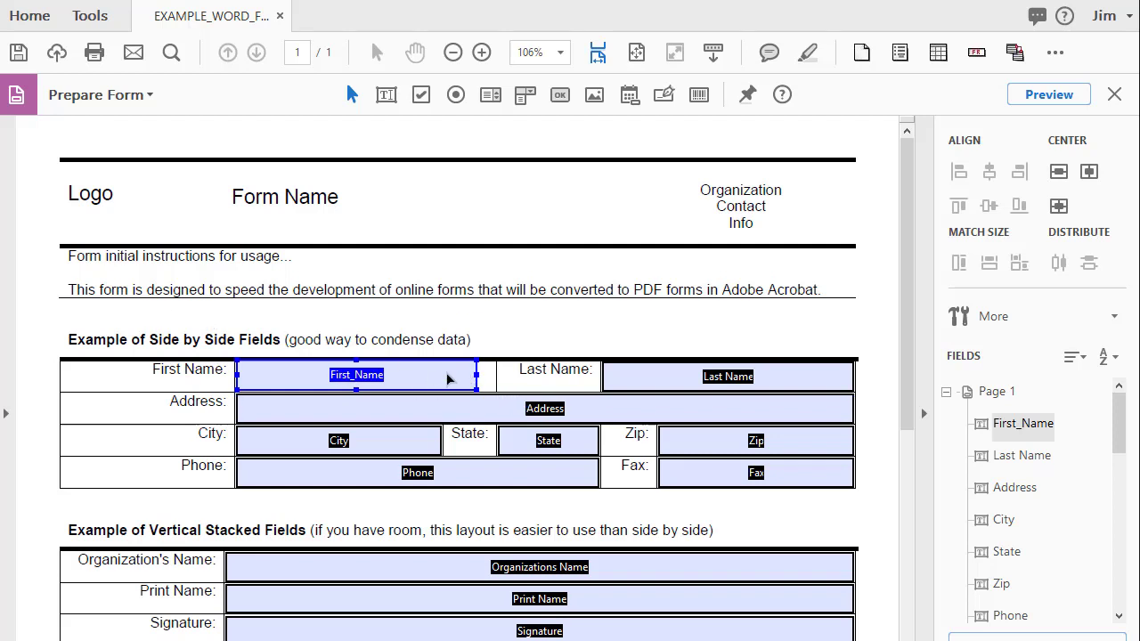
right_click(449, 380)
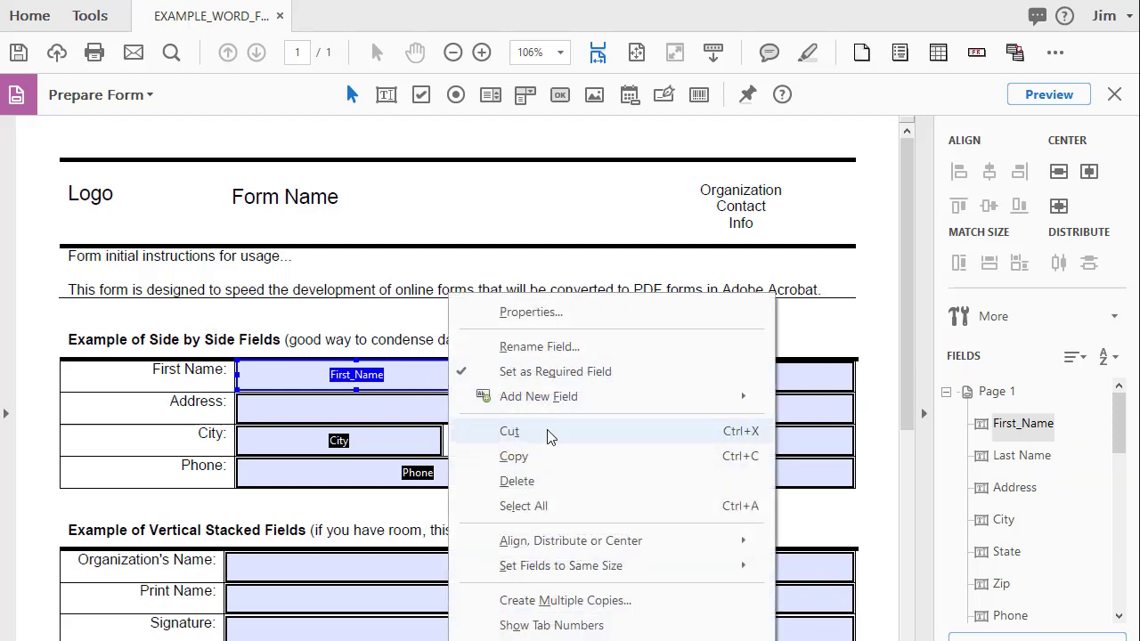
mouse_move(563, 545)
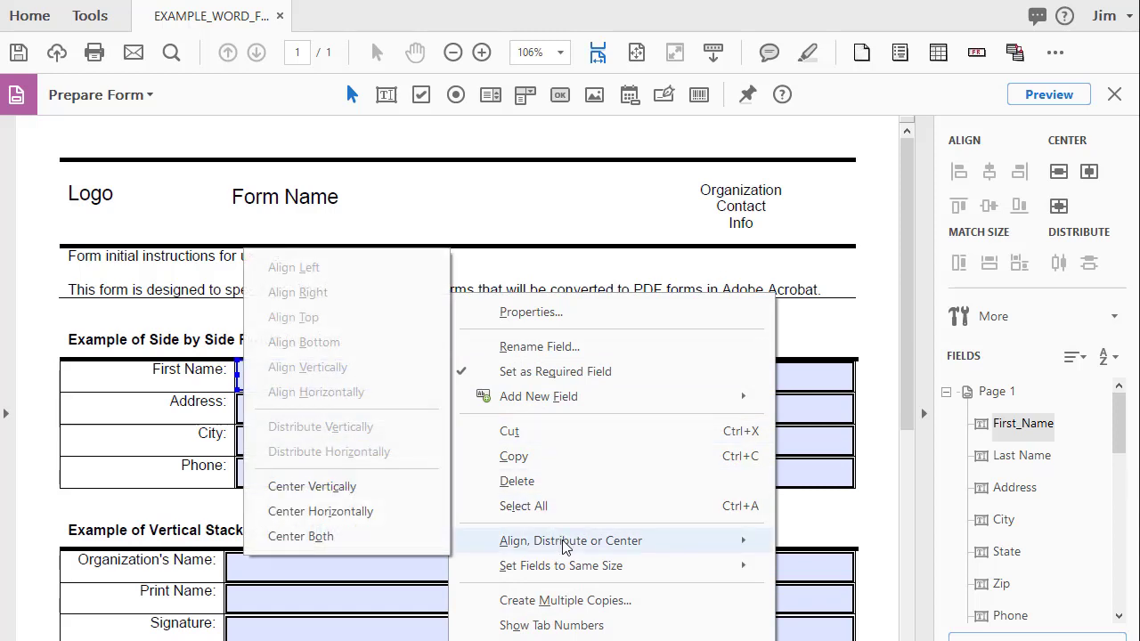
mouse_move(565, 570)
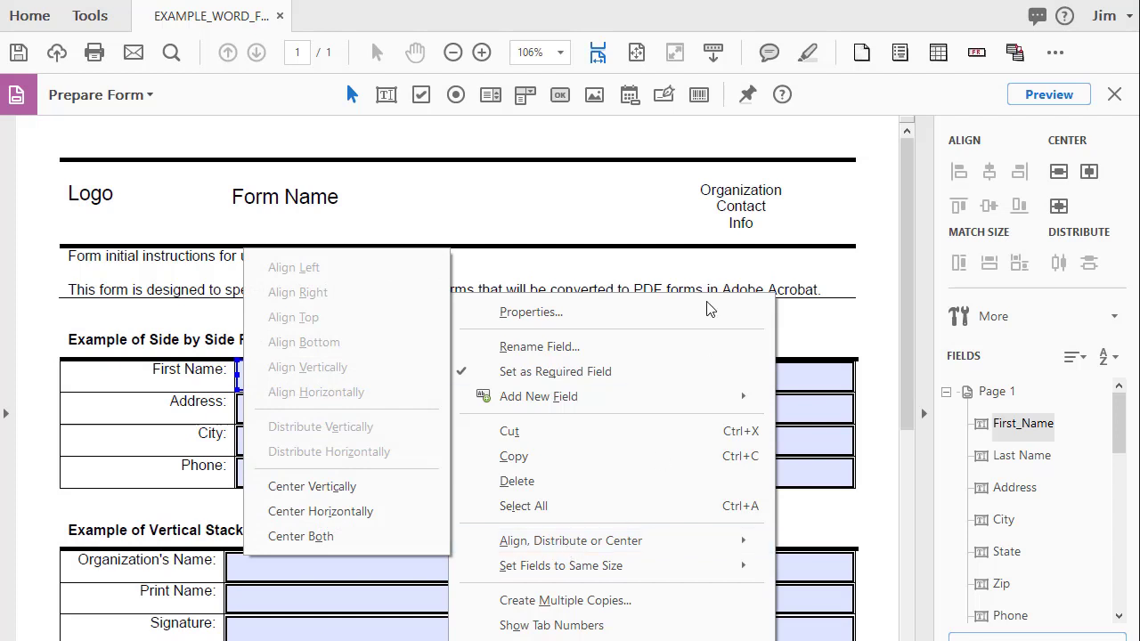
left_click(584, 200)
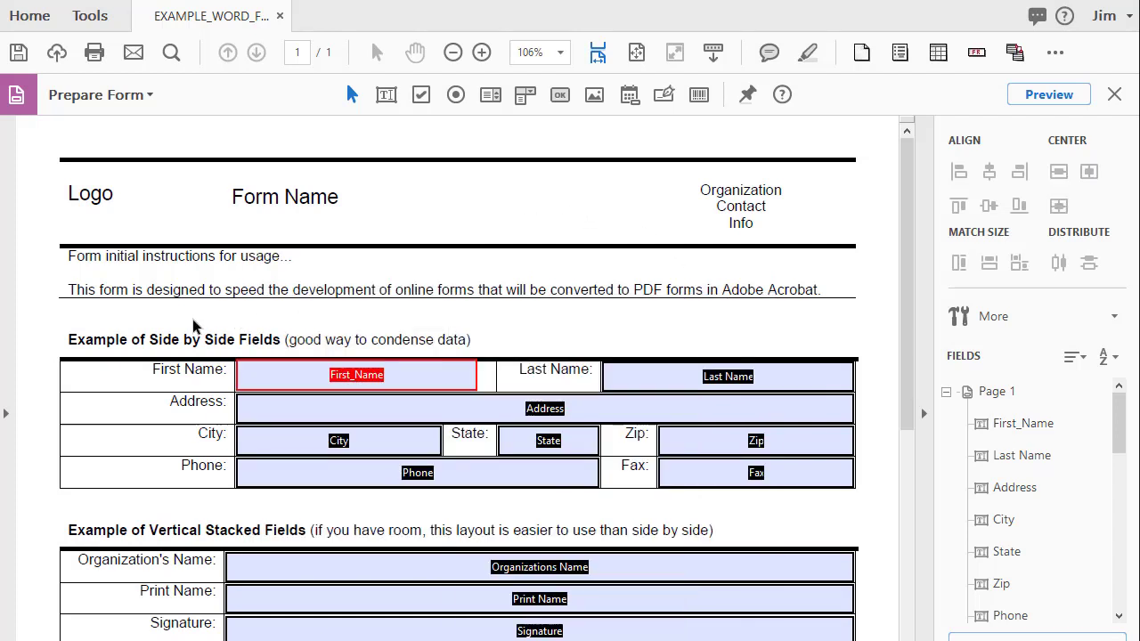
- Match the First_Name field's height to the Address field
left_click_drag(171, 323, 457, 420)
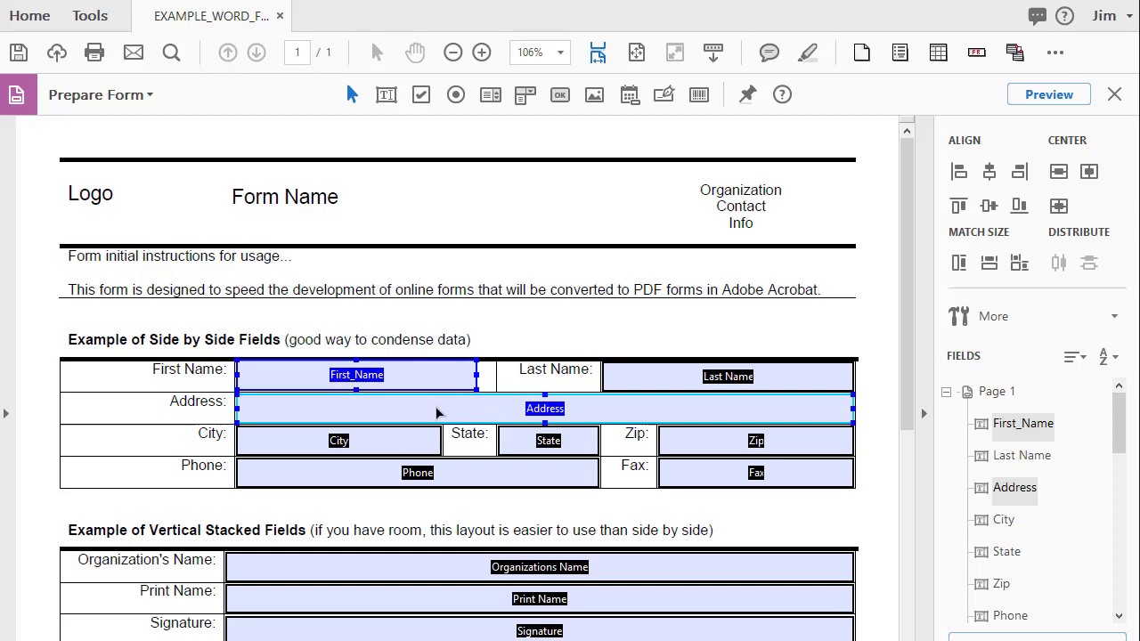
right_click(438, 413)
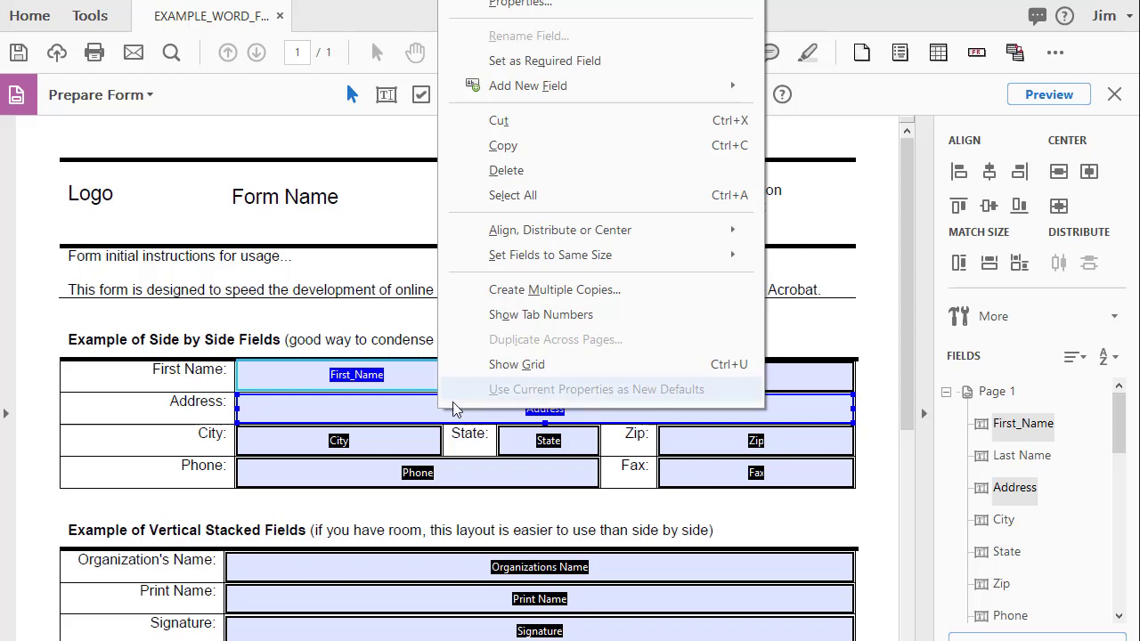
mouse_move(525, 267)
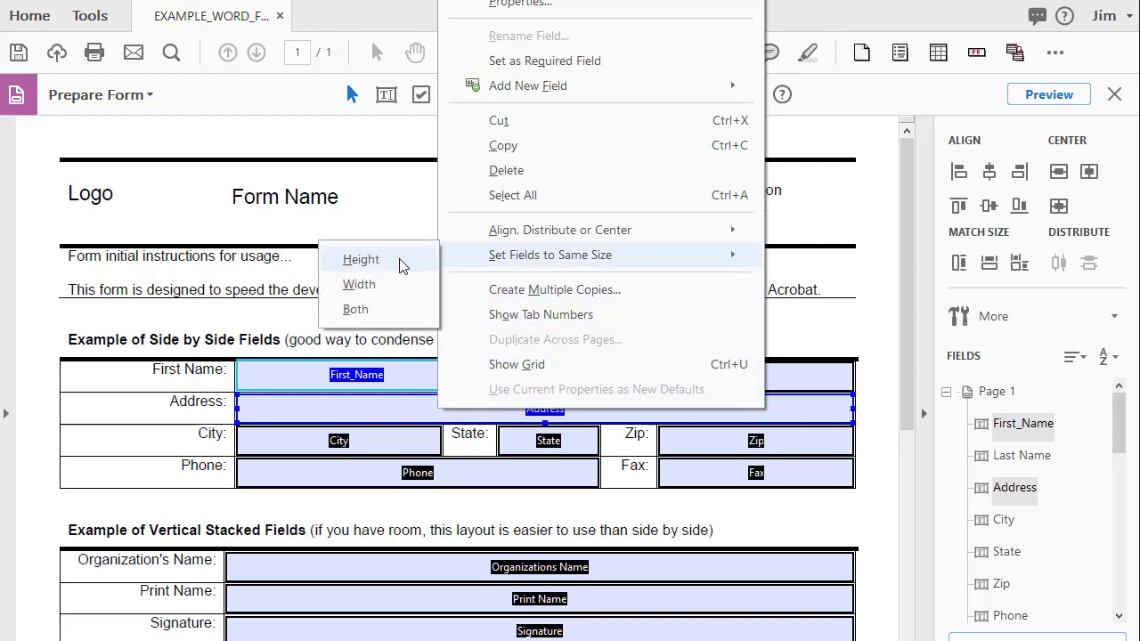
left_click(402, 264)
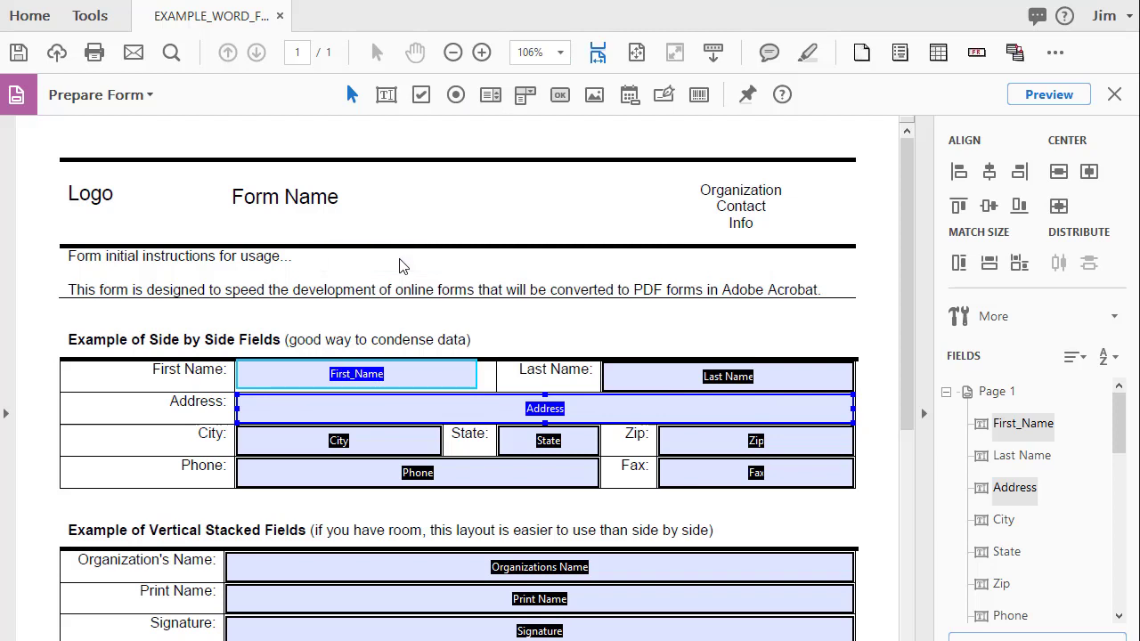
- Select the First_Name and Last Name fields together and align First_Name's bottom edge with Last Name
left_click(454, 371)
left_click(447, 417)
left_click(465, 384, "ctrl")
left_click(474, 383, "ctrl")
left_click(629, 378, "ctrl")
left_click(638, 383, "ctrl")
left_click(516, 317)
left_click_drag(392, 297, 643, 383)
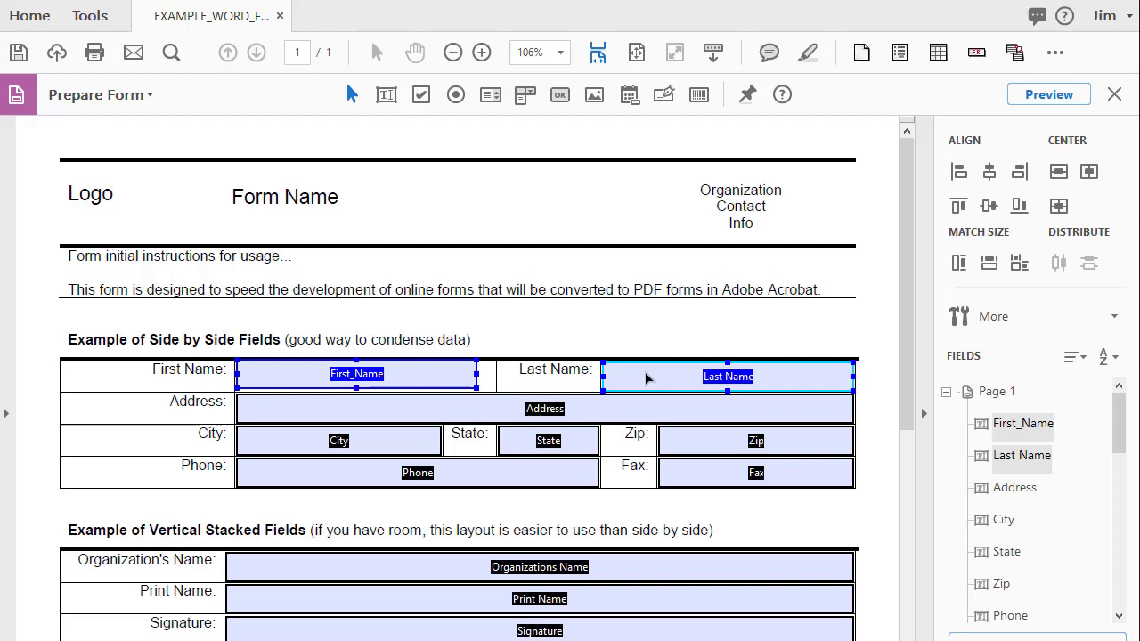
right_click(649, 380)
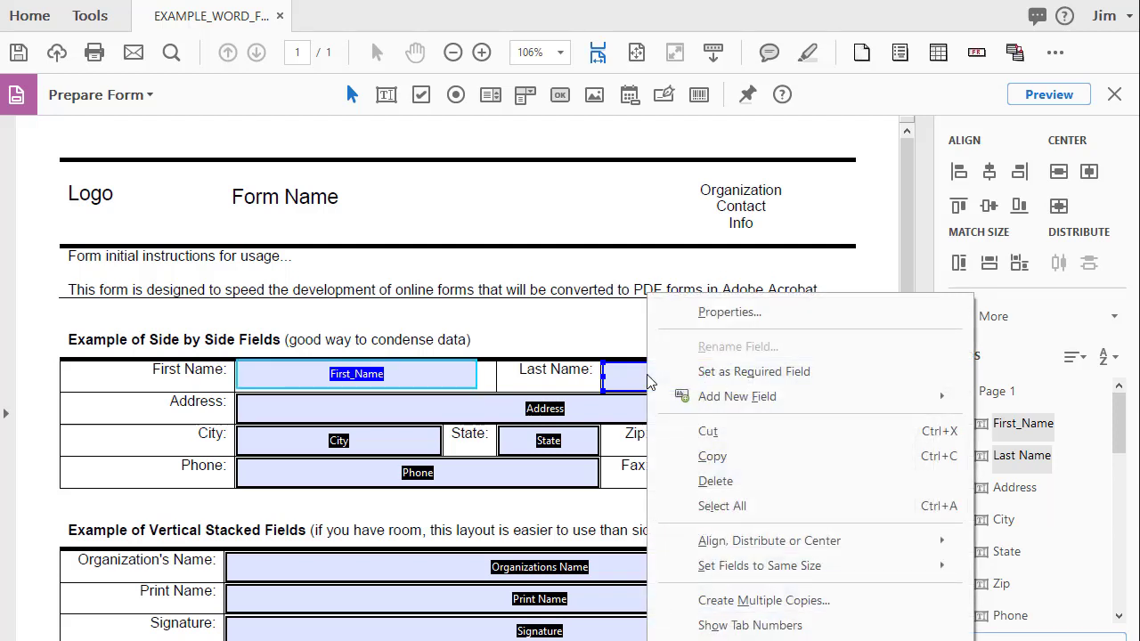
mouse_move(703, 545)
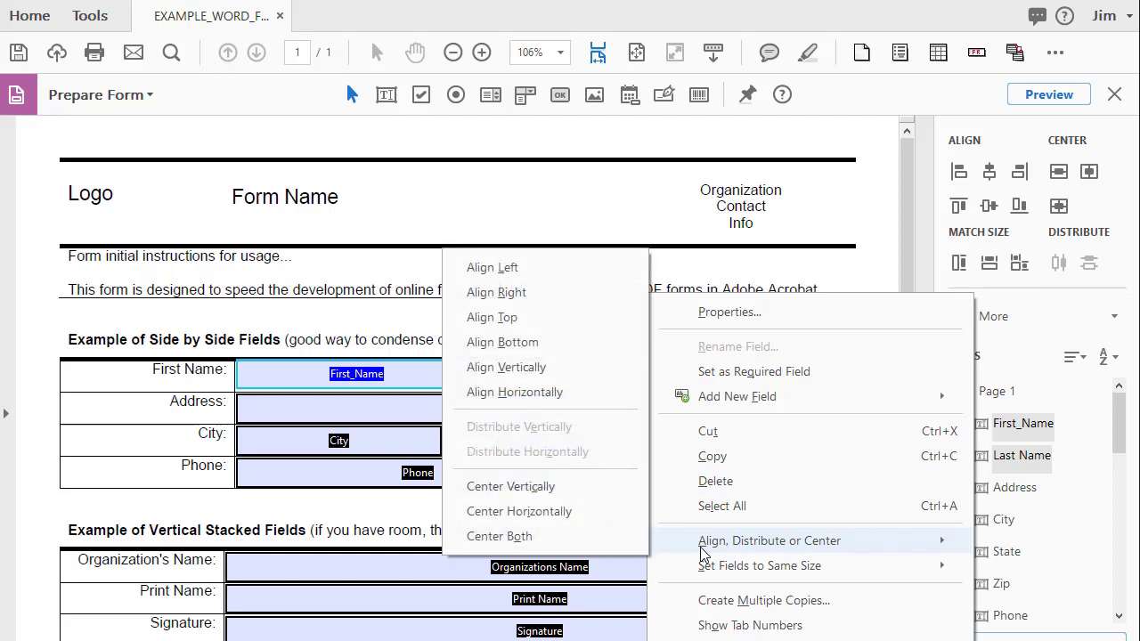
left_click(500, 347)
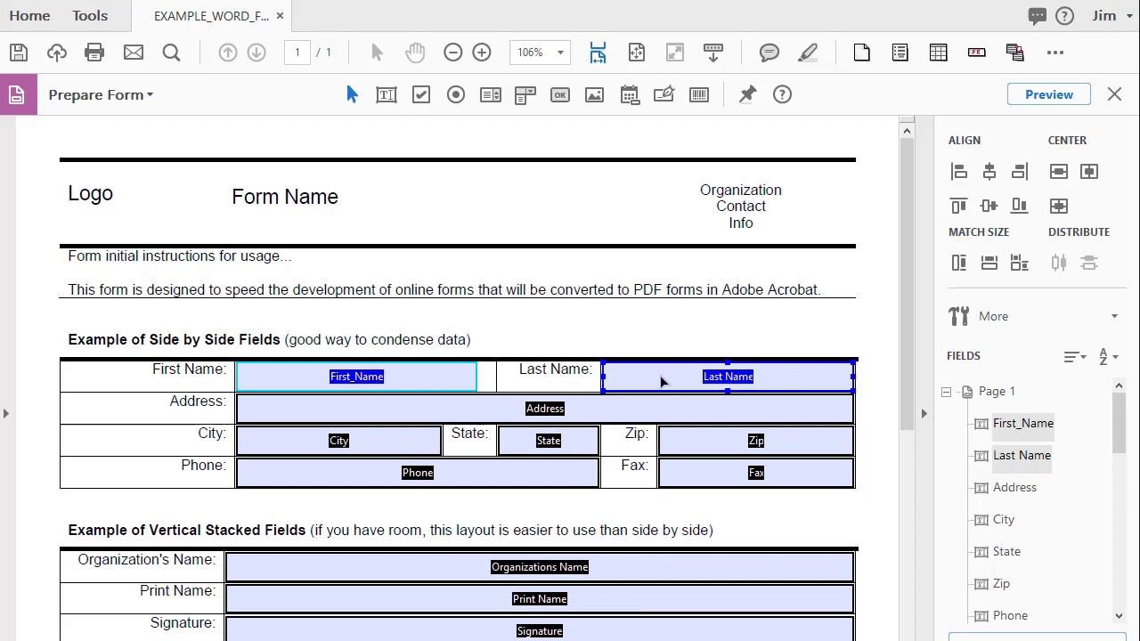
left_click(545, 302)
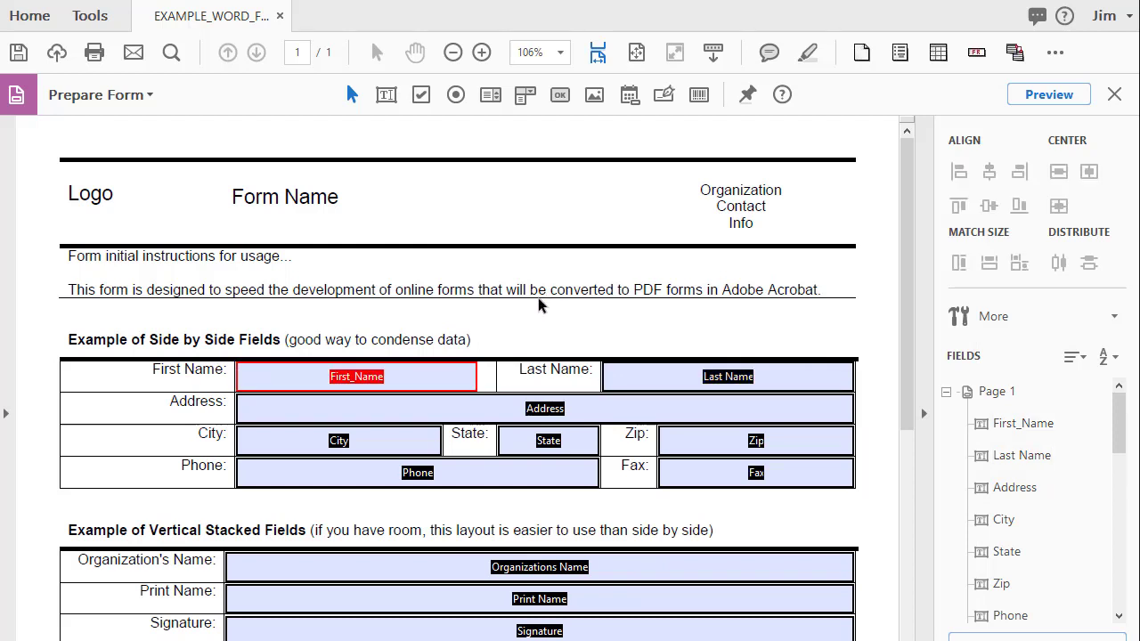
- Widen the First_Name field so it reaches the end of its table cell
left_click(461, 385)
left_click(477, 376)
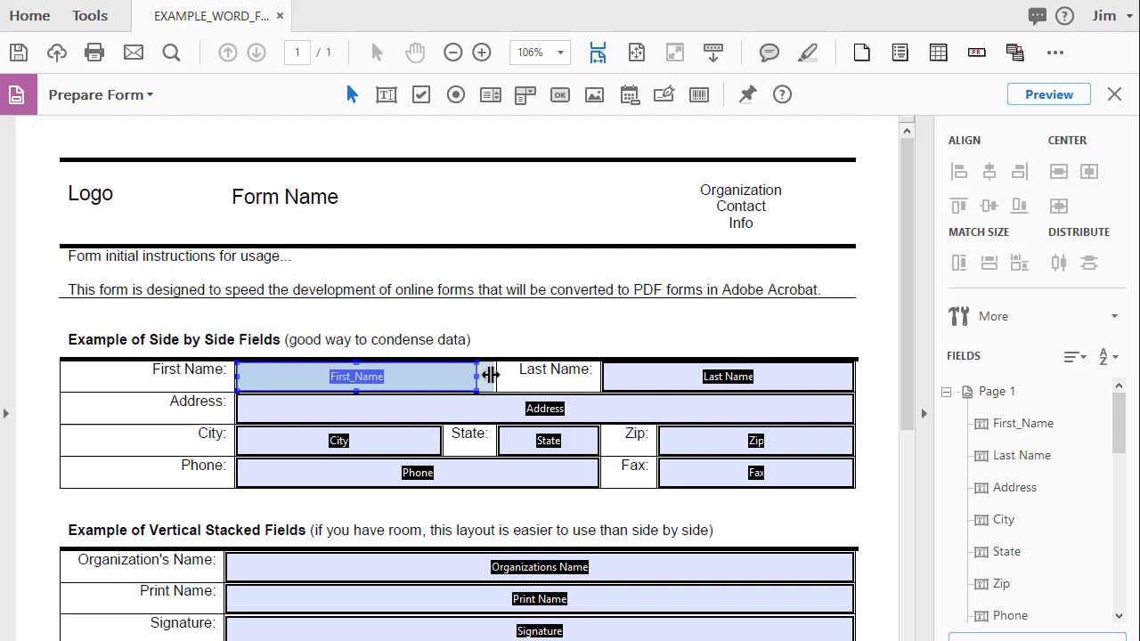
left_click_drag(492, 375, 496, 375)
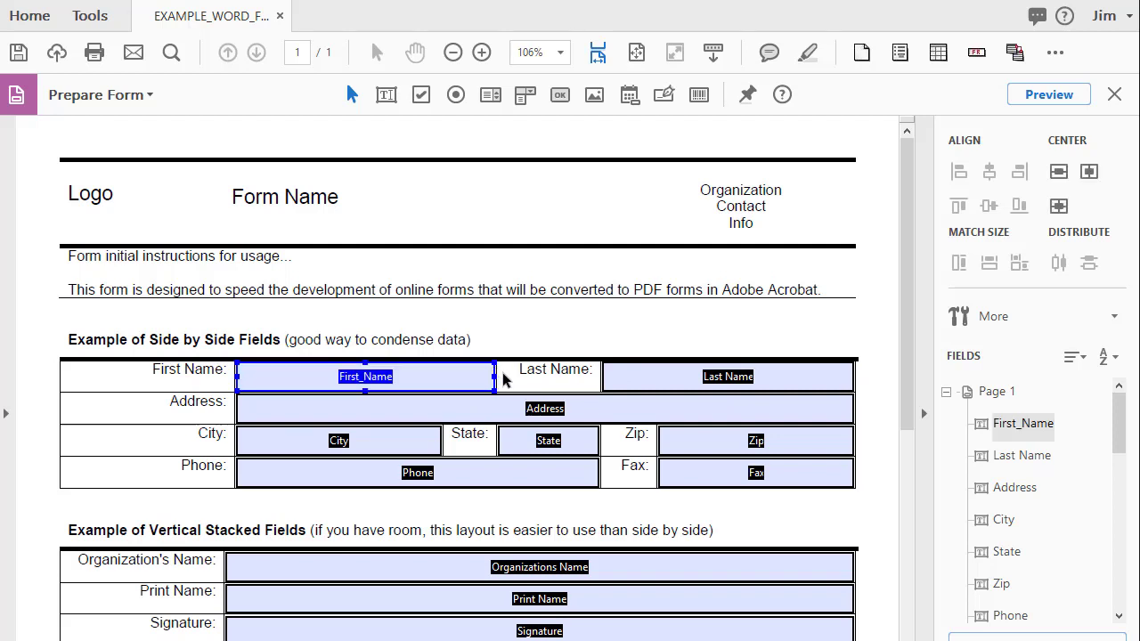
left_click(527, 338)
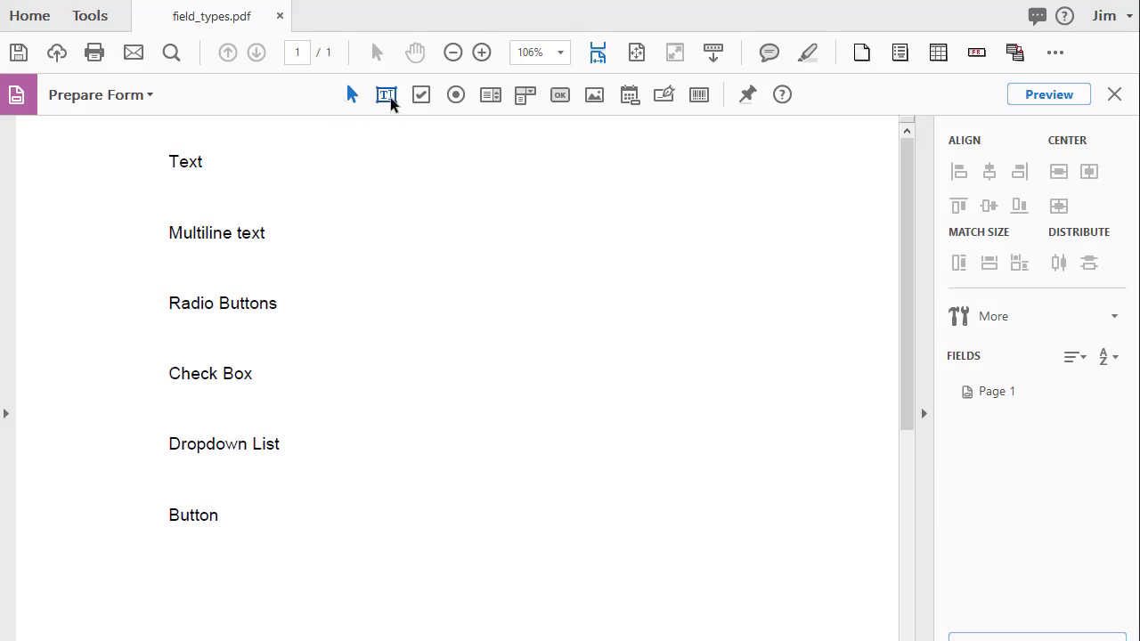
- Add a text field beside the Text label in field_types.pdf and name it text1
left_click(386, 95)
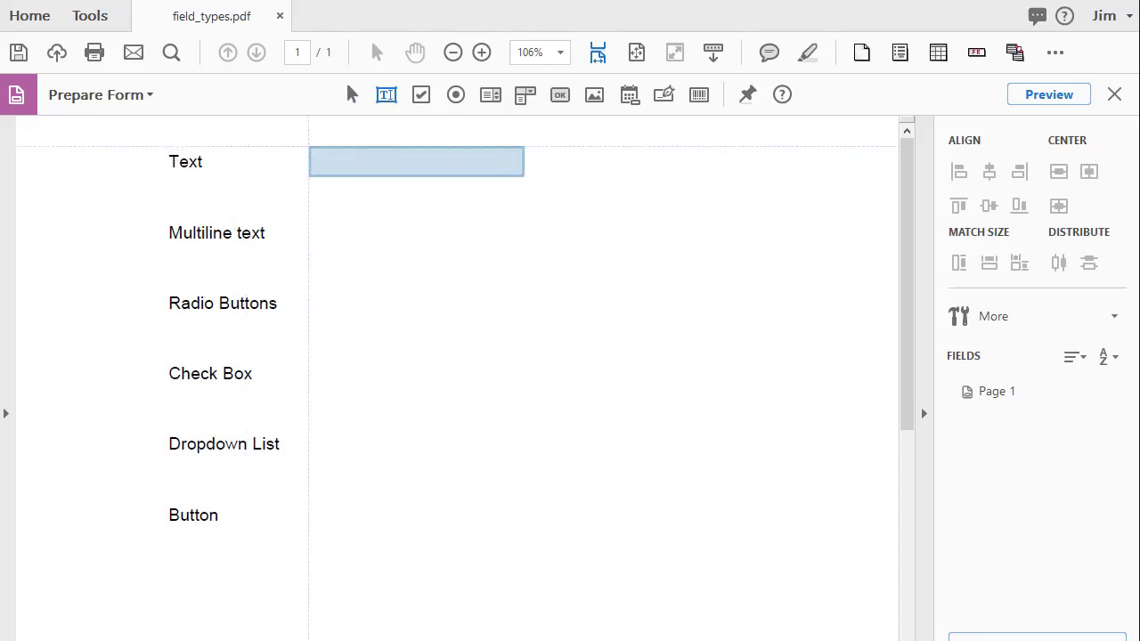
left_click(309, 148)
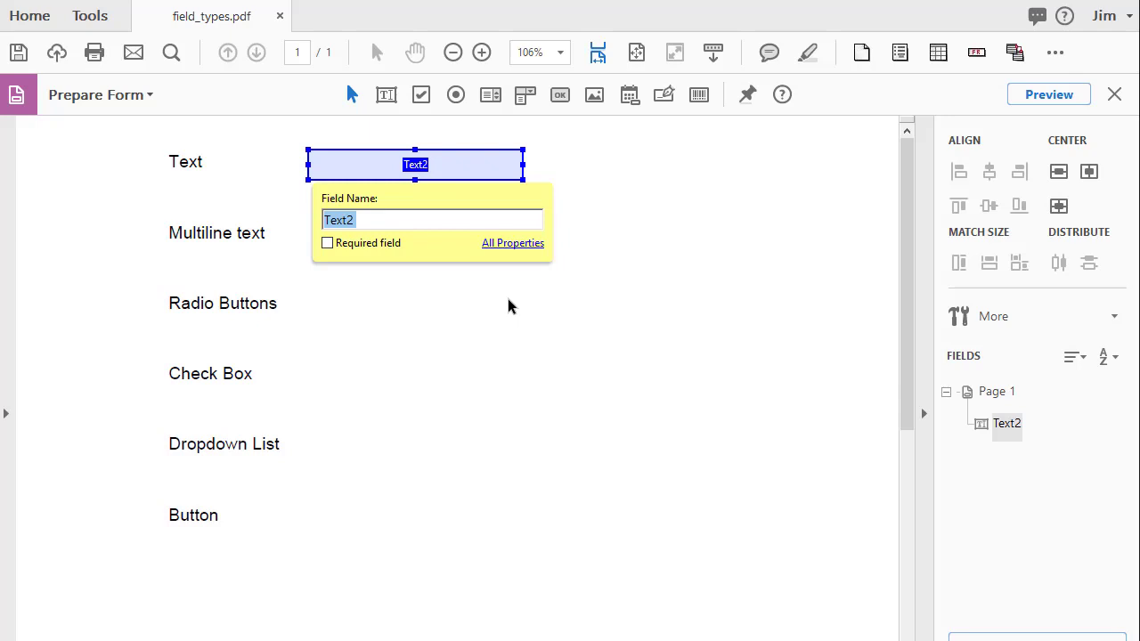
type("test1")
key("BackSpace")
key("BackSpace")
type("xt1")
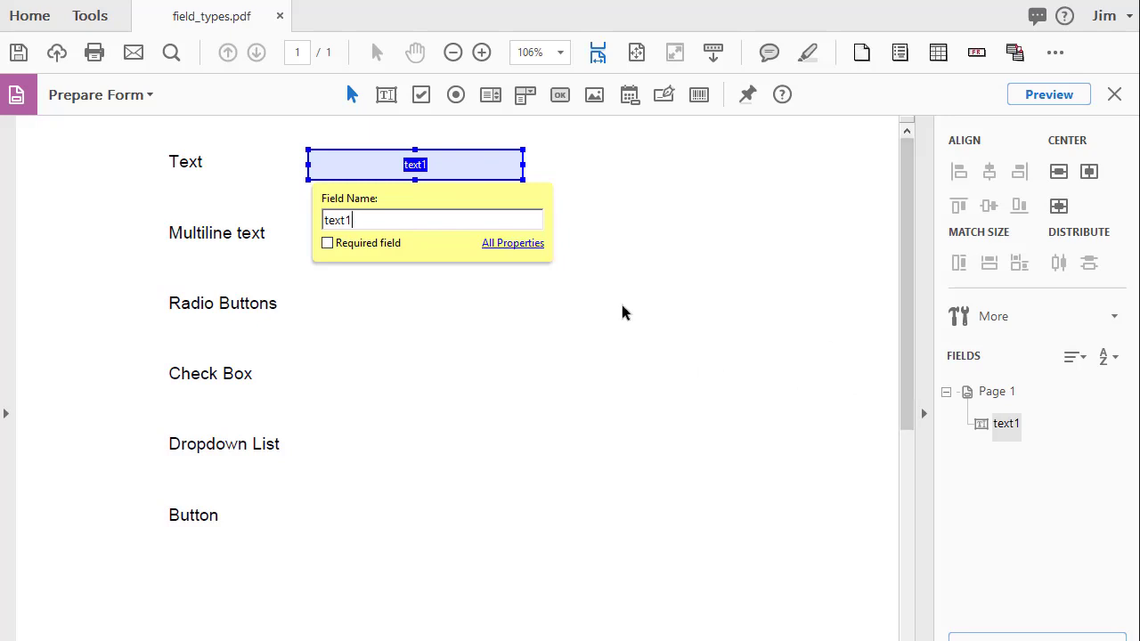
- Make the text1 field required and set its font size to Auto in its properties
left_click(522, 247)
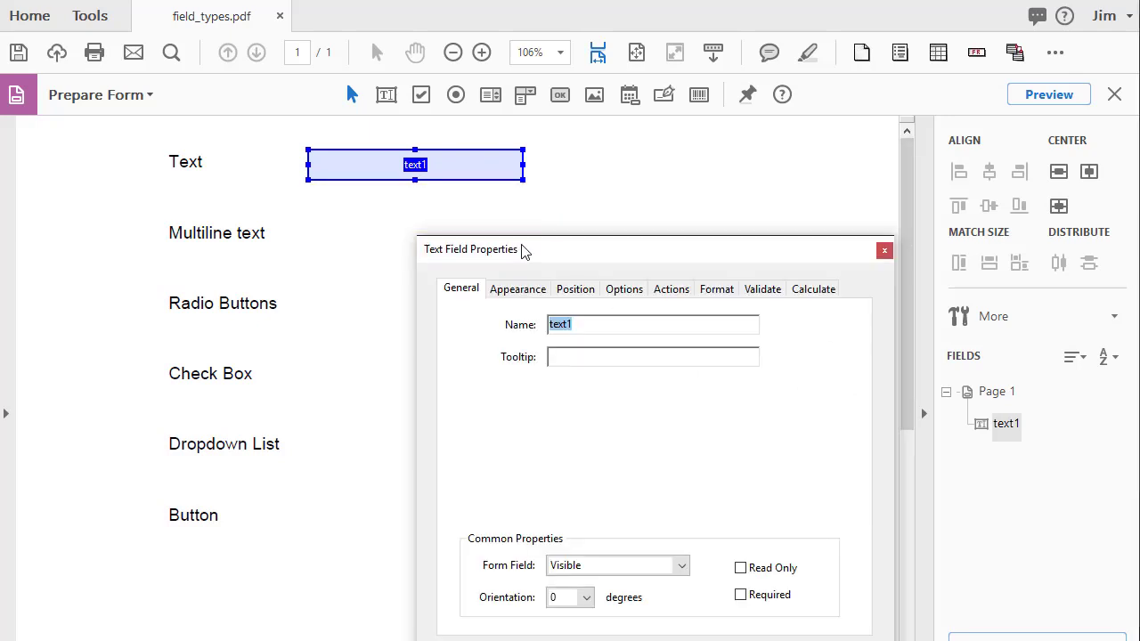
left_click_drag(596, 257, 522, 214)
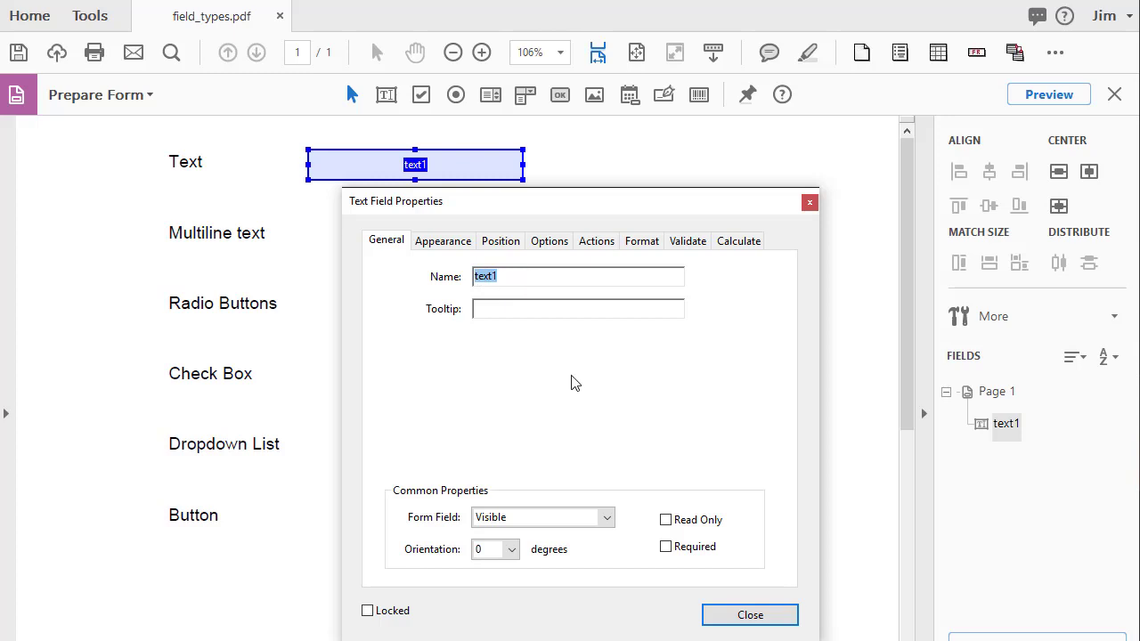
left_click(666, 547)
left_click(448, 247)
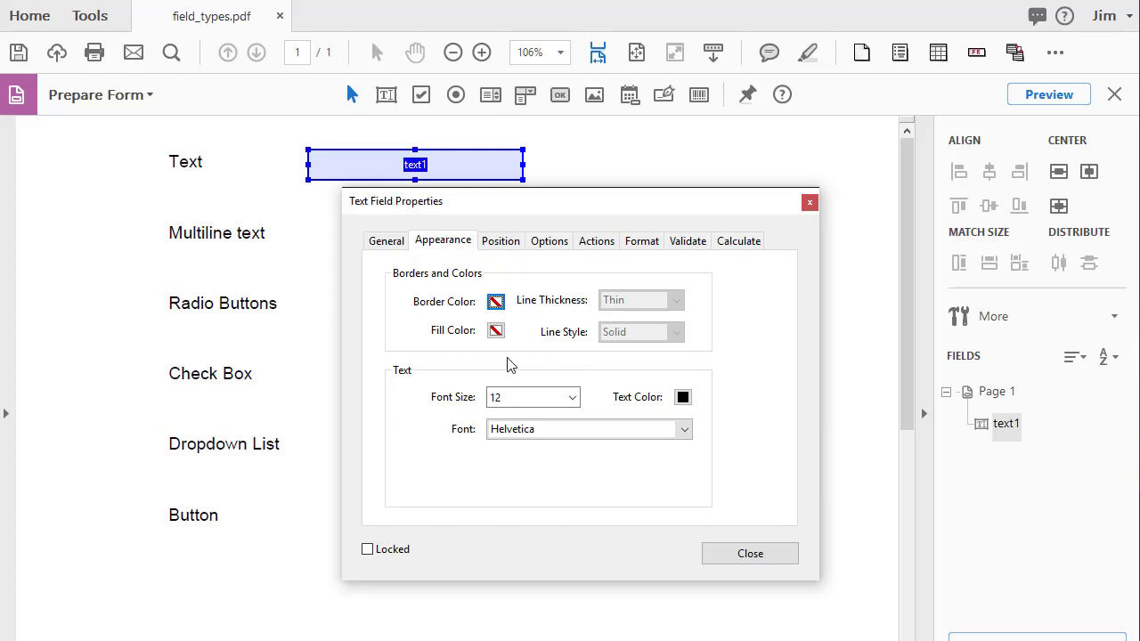
left_click(572, 399)
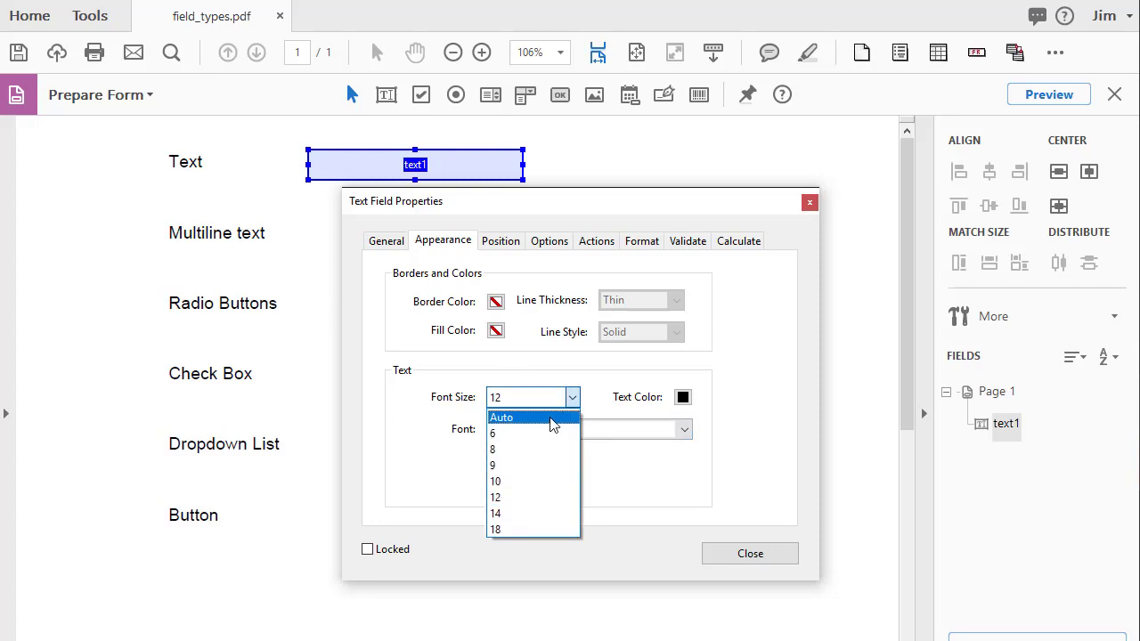
left_click(552, 424)
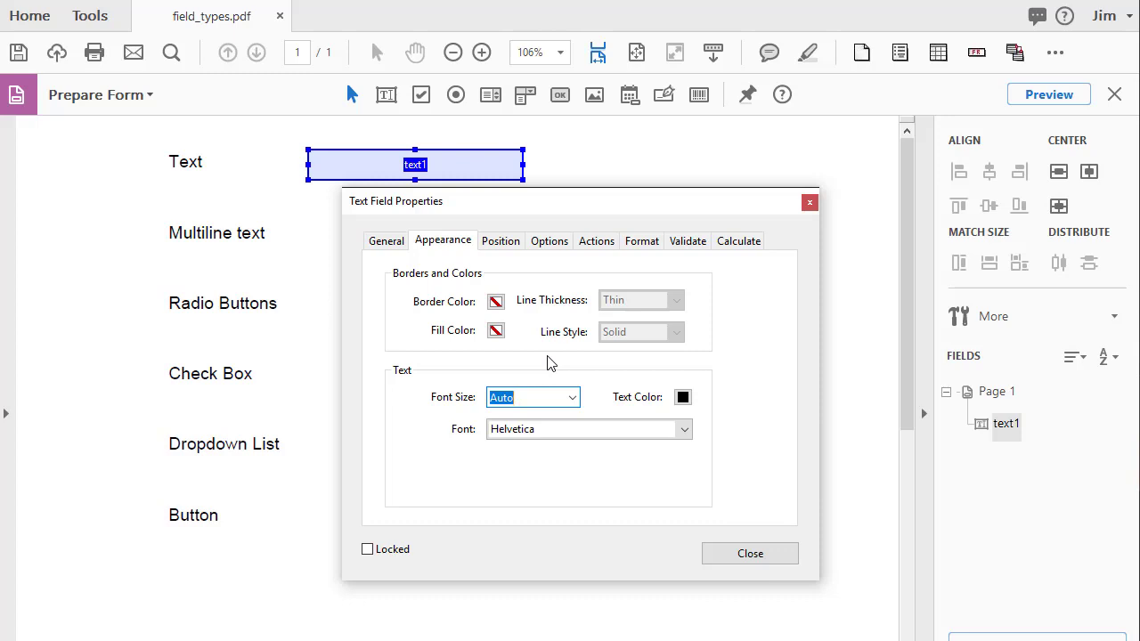
left_click(766, 555)
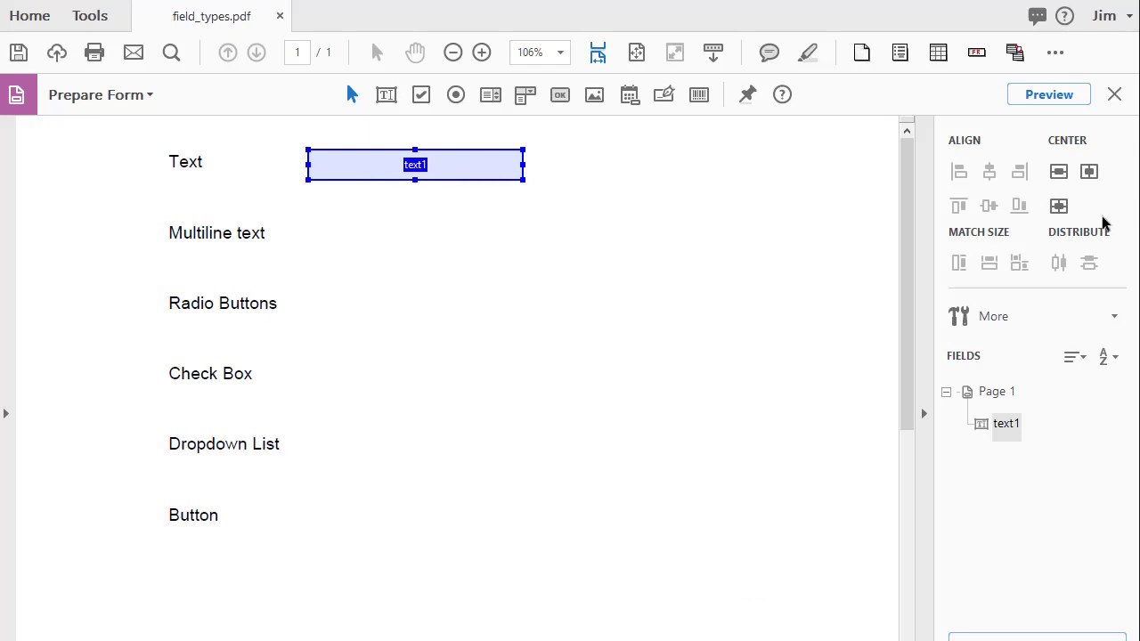
- Preview the form and test text1's automatic font sizing with long sample text, shortening and re-entering part of it
left_click(1032, 98)
left_click(487, 183)
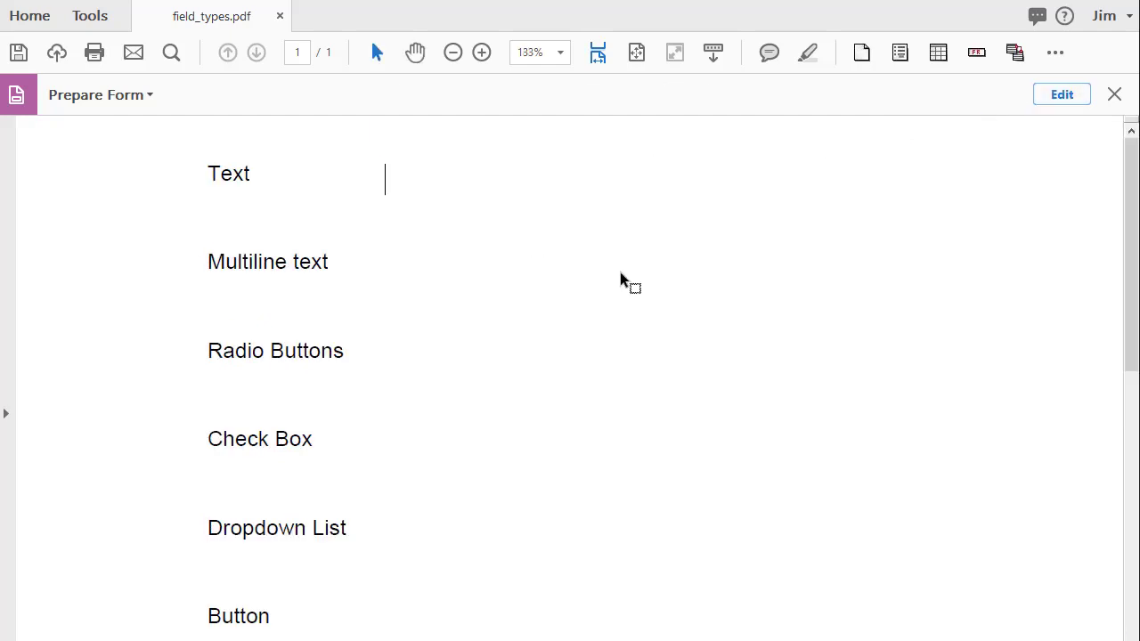
type("kjg kgk")
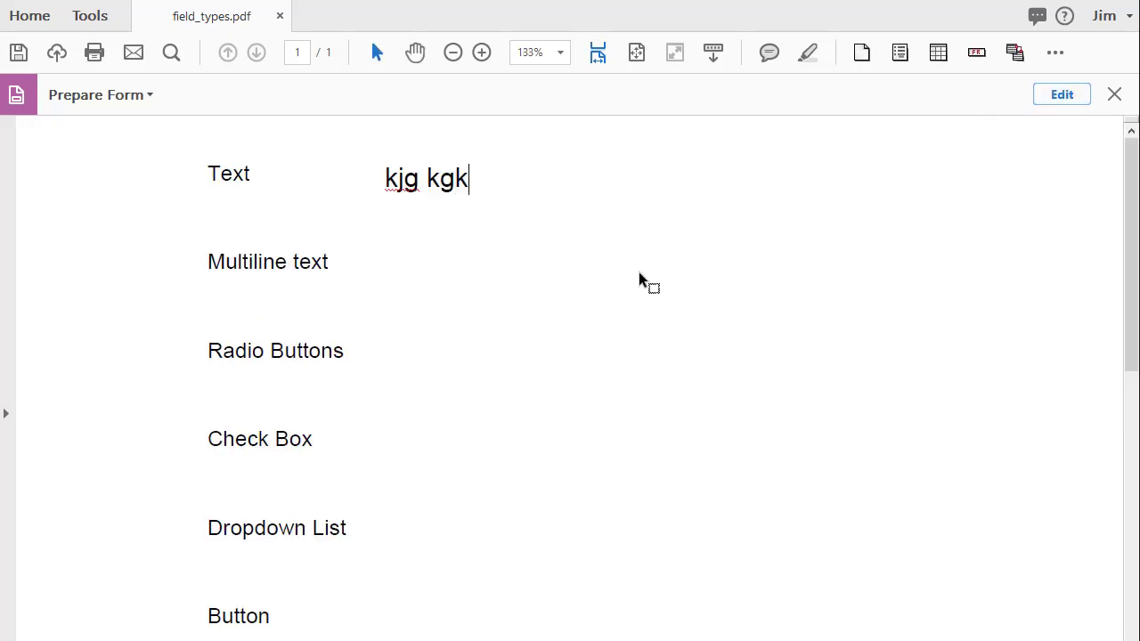
type("ckckjkjlhlh ")
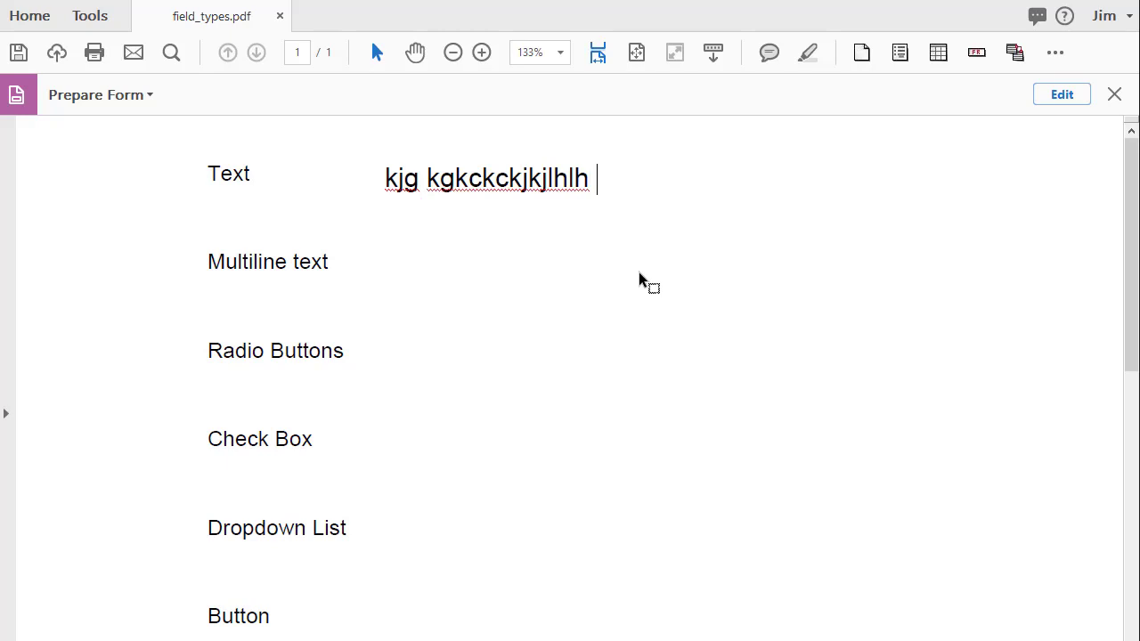
type("wl egcc eiecgiucugc e")
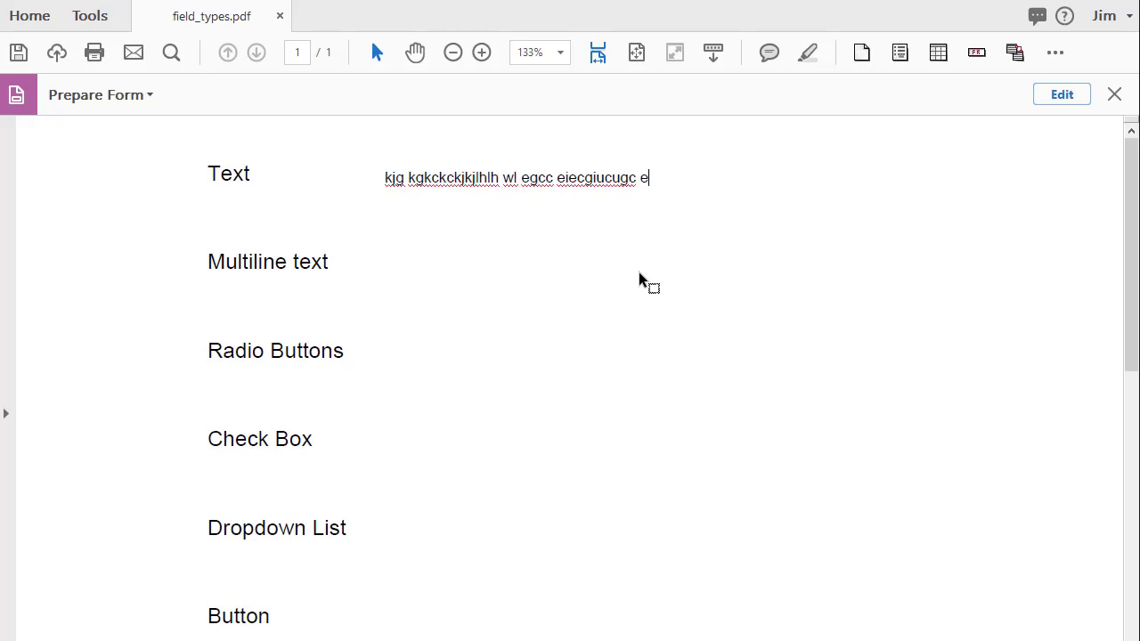
key("BackSpace")
key("BackSpace")
key("BackSpace")
key("BackSpace")
key("BackSpace")
key("BackSpace")
key("BackSpace")
key("BackSpace")
key("BackSpace")
key("BackSpace")
key("BackSpace")
key("BackSpace")
key("BackSpace")
type("kjdjdj")
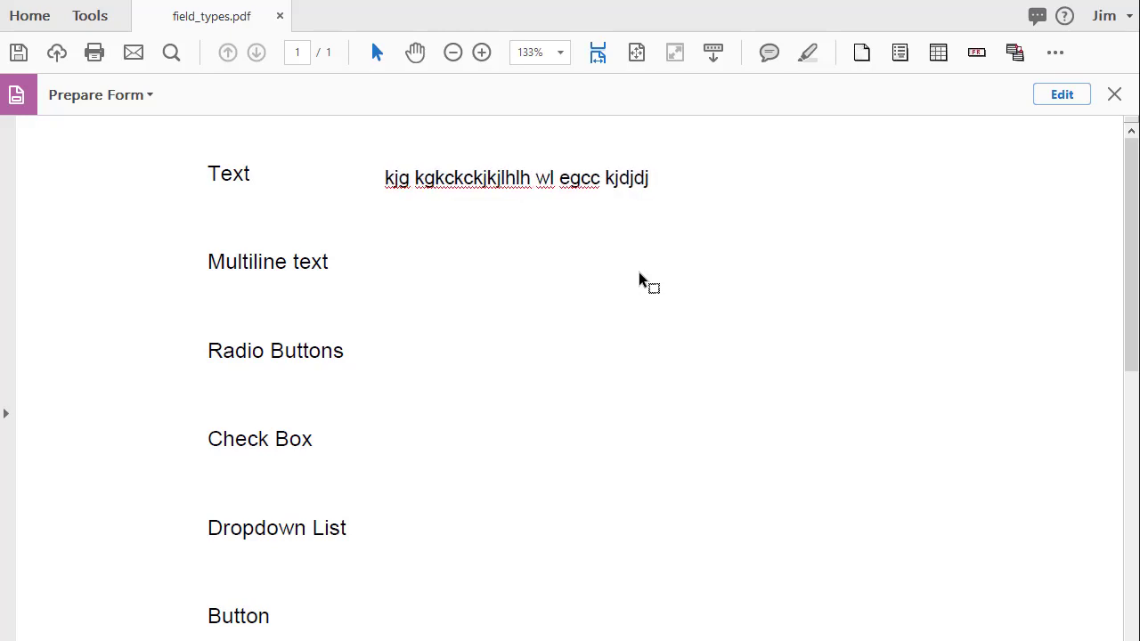
left_click(464, 260)
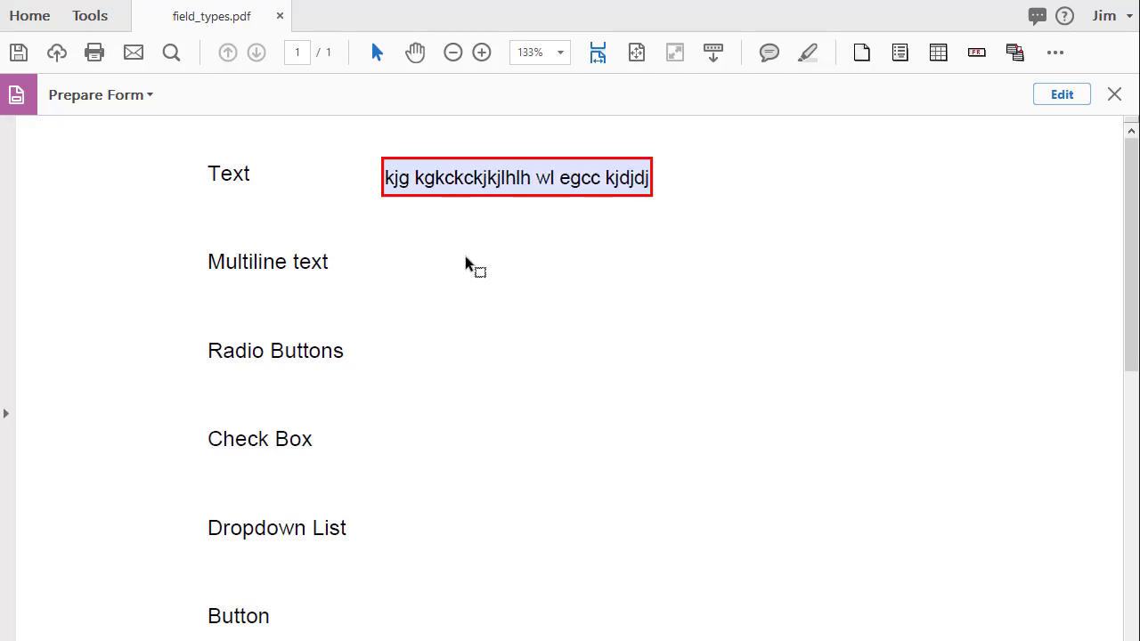
- Clear the sample text from the text1 field and return to form editing
left_click(649, 178)
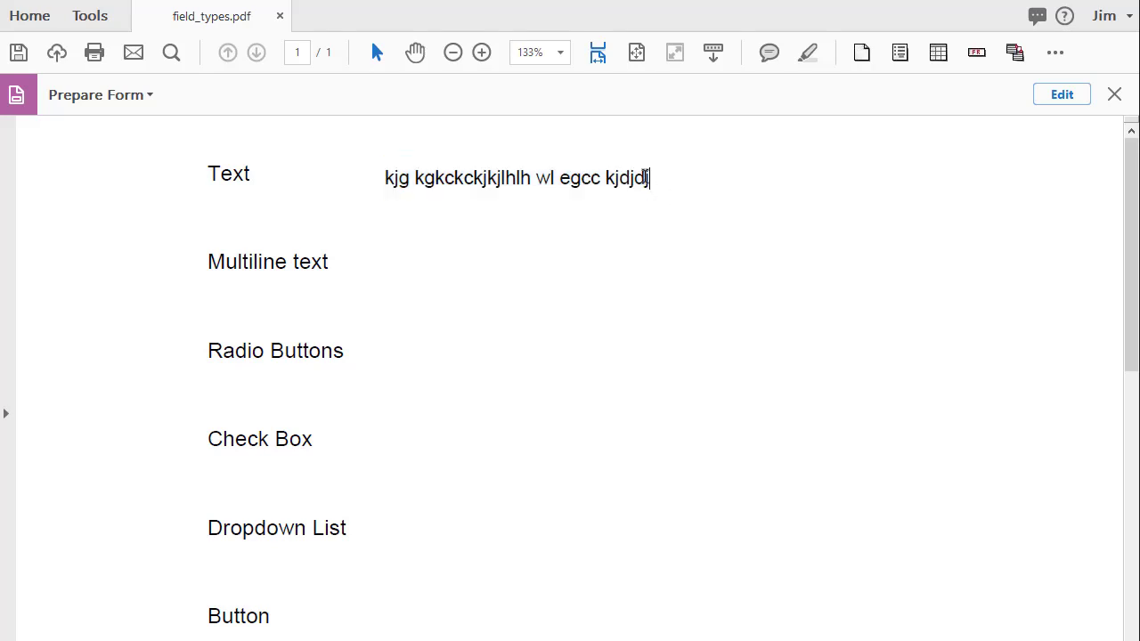
left_click_drag(649, 177, 300, 166)
key("Delete")
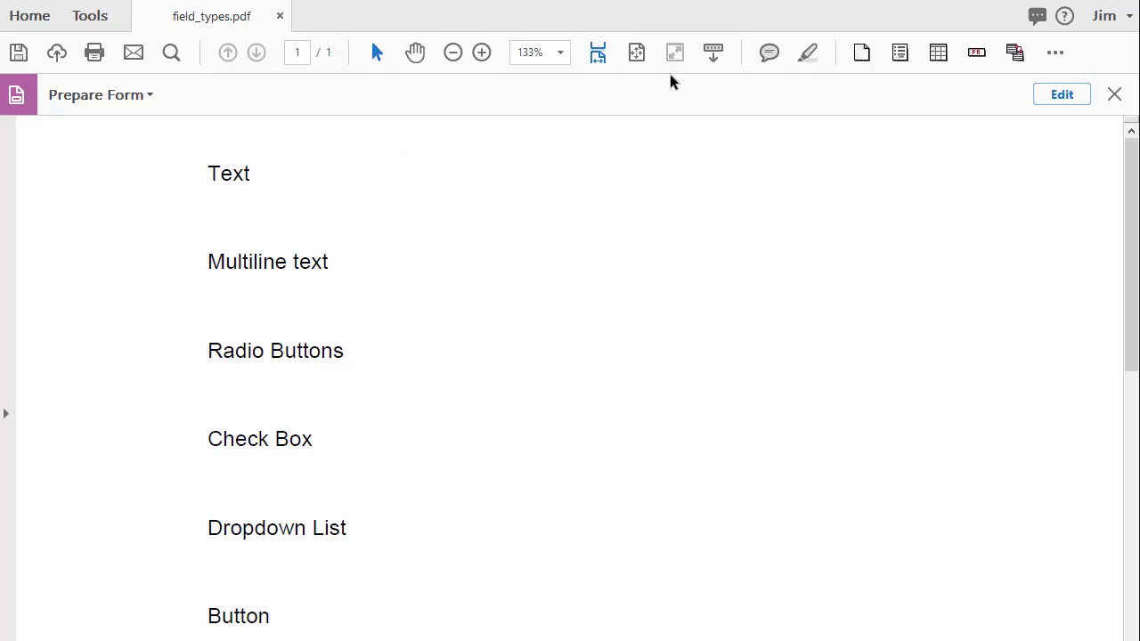
left_click(1062, 94)
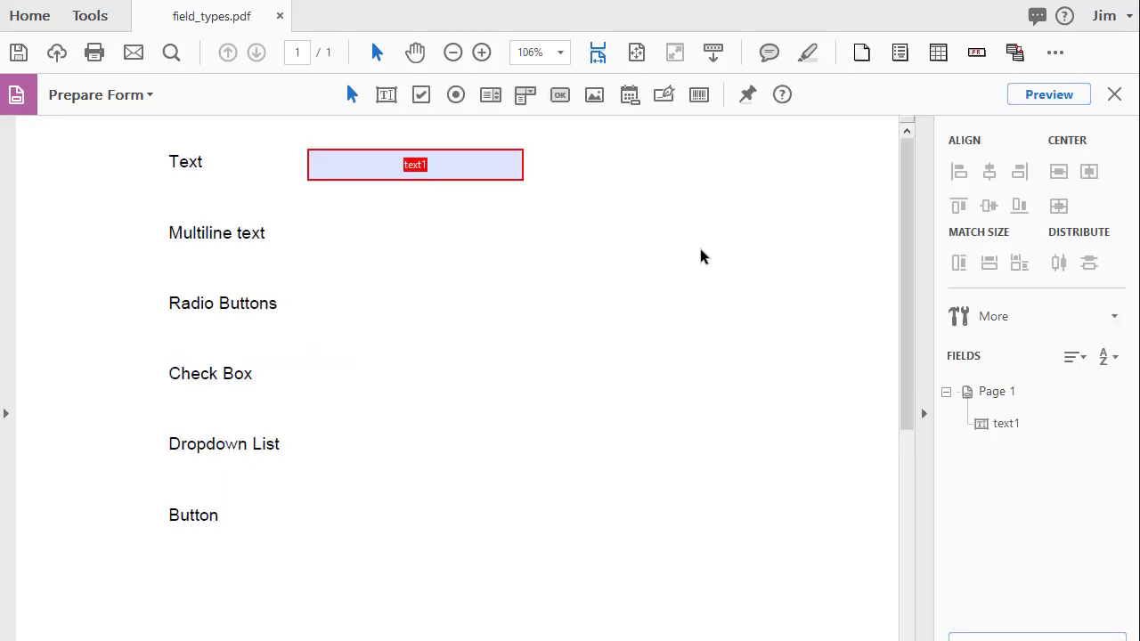
- Review the appearance and general properties of the text1 field
left_click(489, 174)
double_click(489, 174)
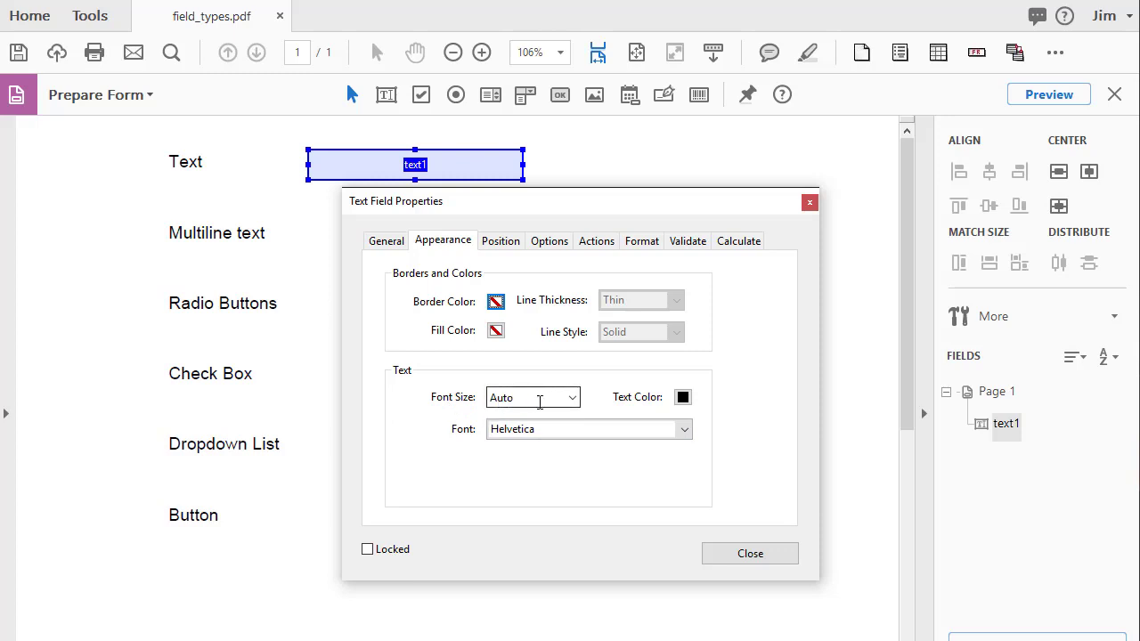
left_click(385, 240)
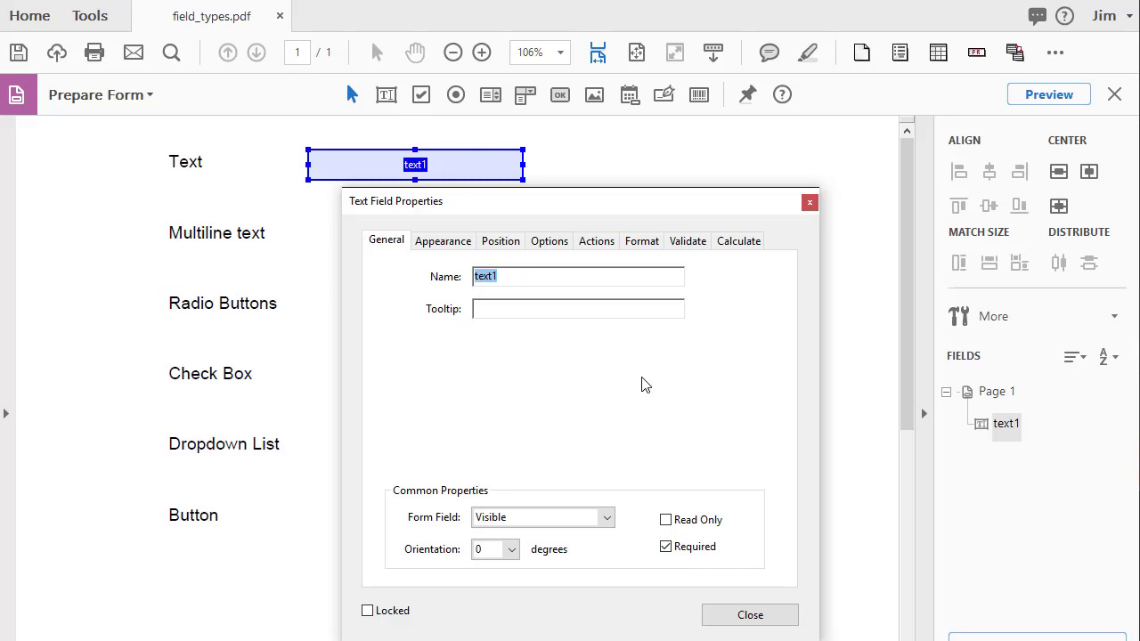
left_click(750, 615)
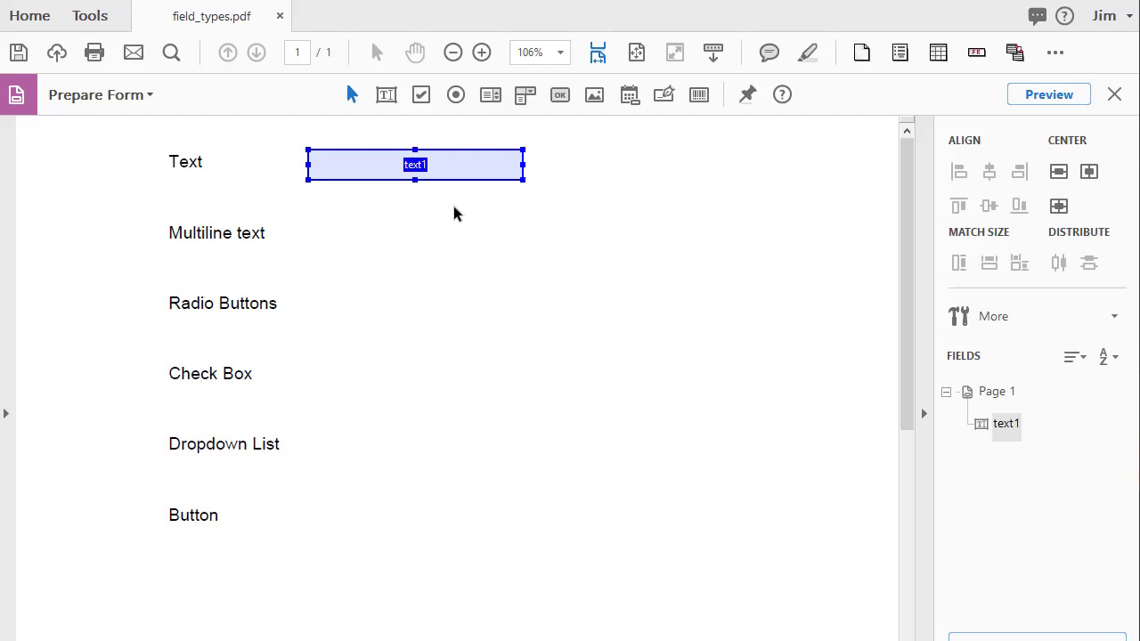
left_click(385, 96)
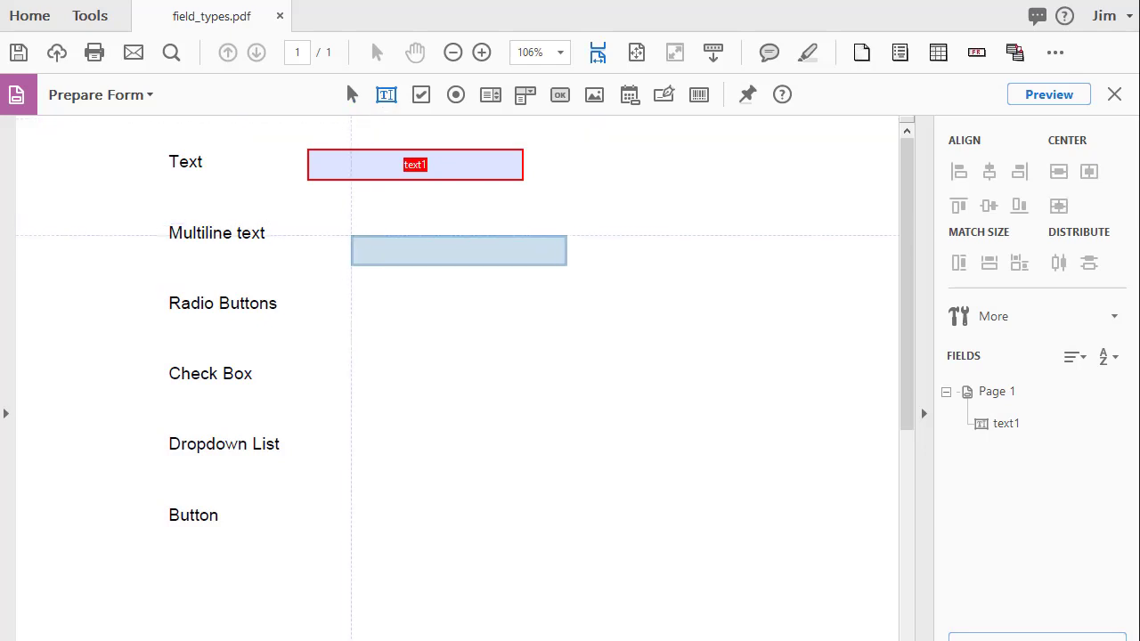
left_click(336, 221)
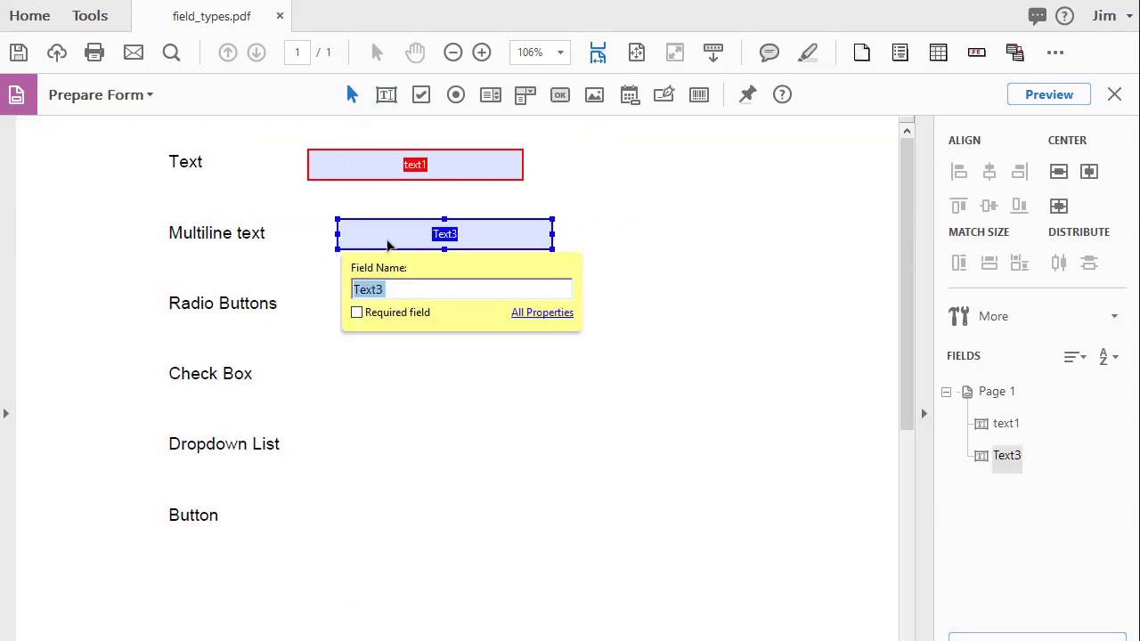
key("BackSpace")
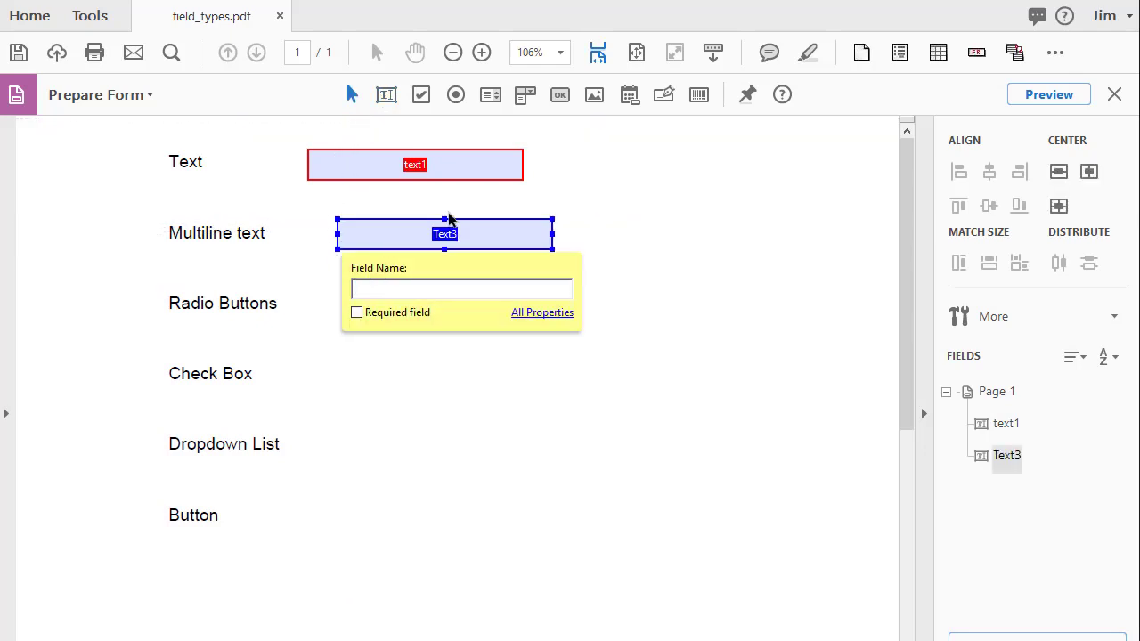
left_click(388, 246)
key("Delete")
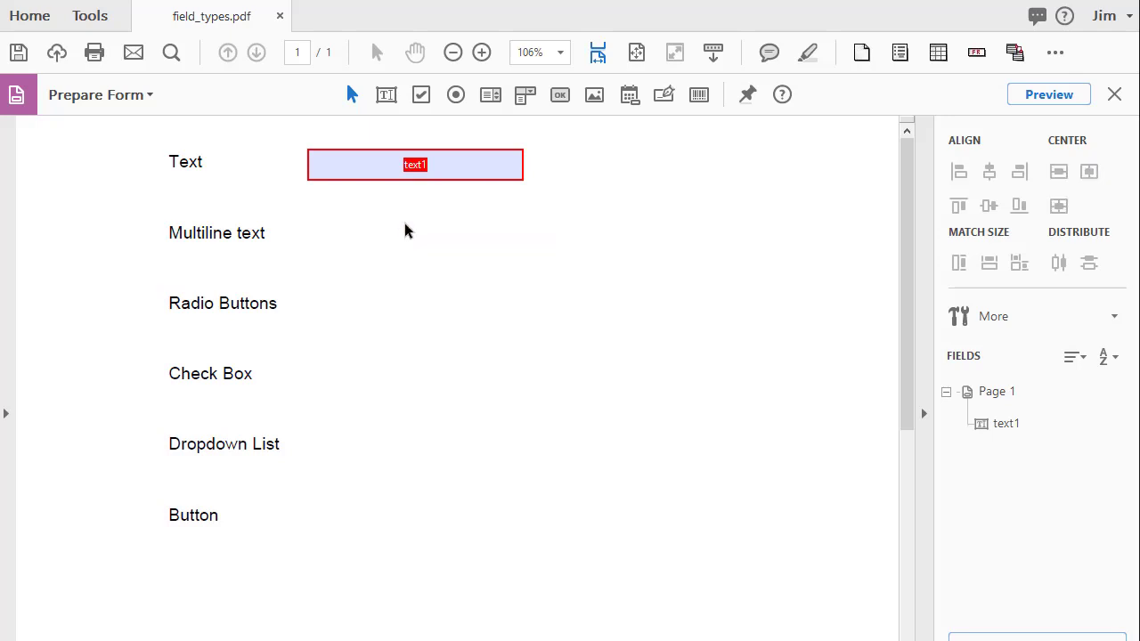
- Duplicate the text1 field and place the copy beside the Multiline text label
left_click(359, 170)
left_click(374, 204)
left_click(371, 166)
left_click_drag(372, 166, 368, 240)
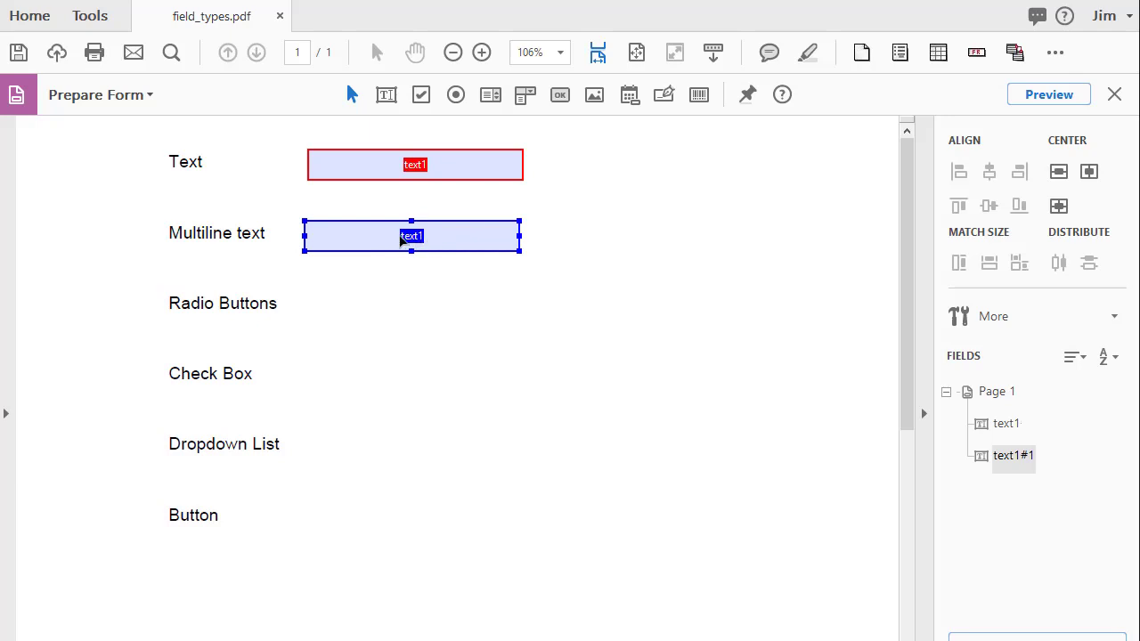
- Rename the copied field text2 and make it no longer required
double_click(473, 244)
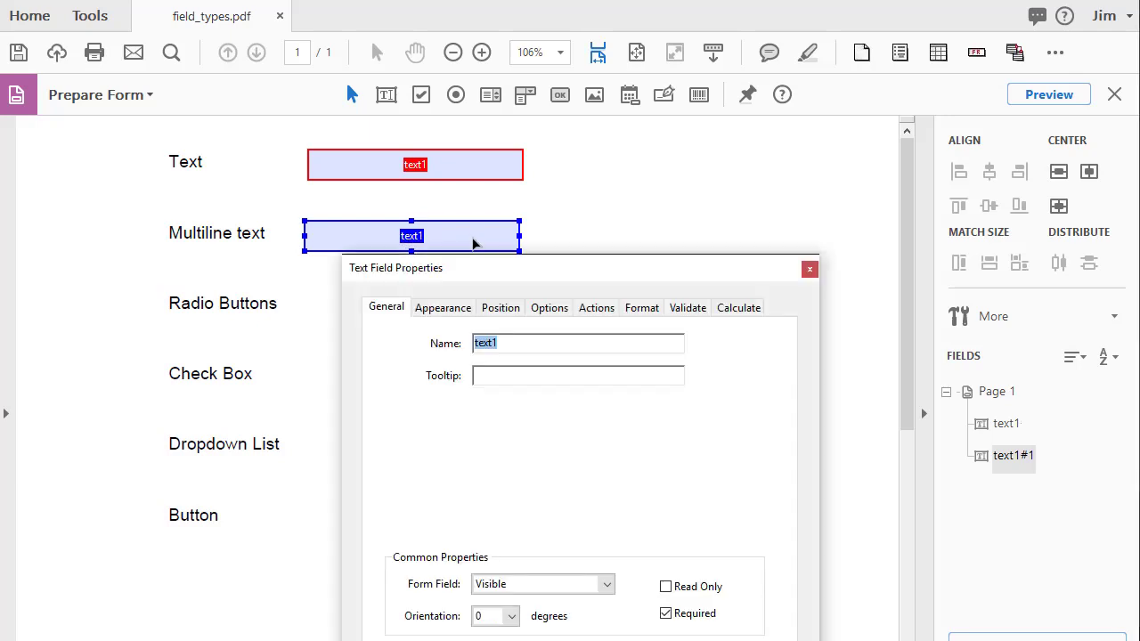
left_click(515, 345)
left_click(664, 614)
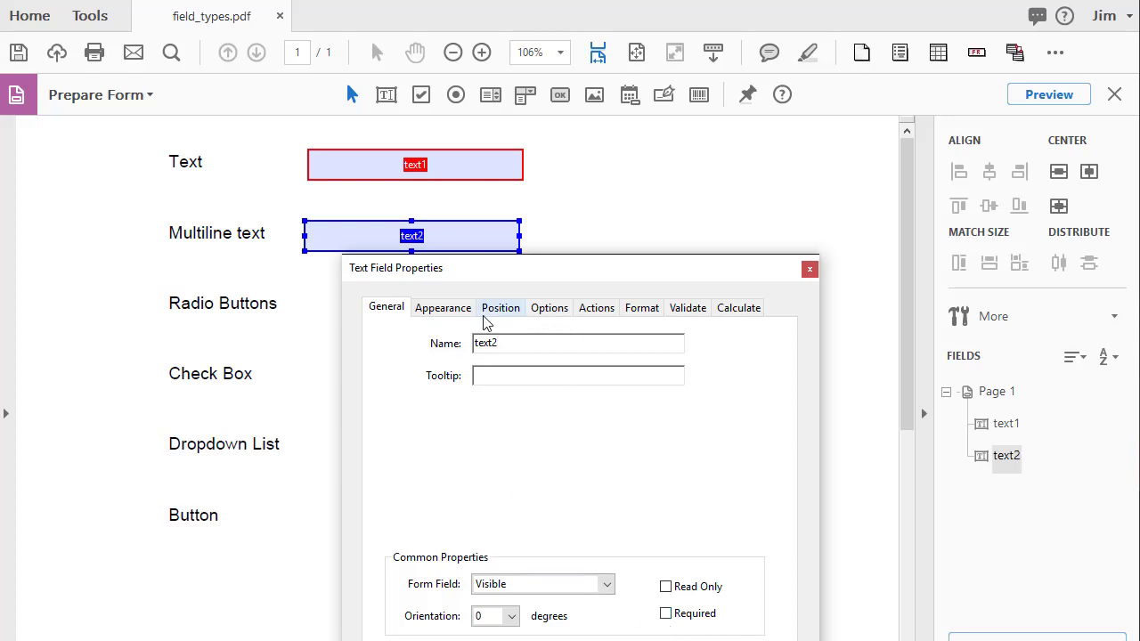
- Enable the Multi-line option for text2 and resize the field to be taller and slightly narrower
left_click(457, 318)
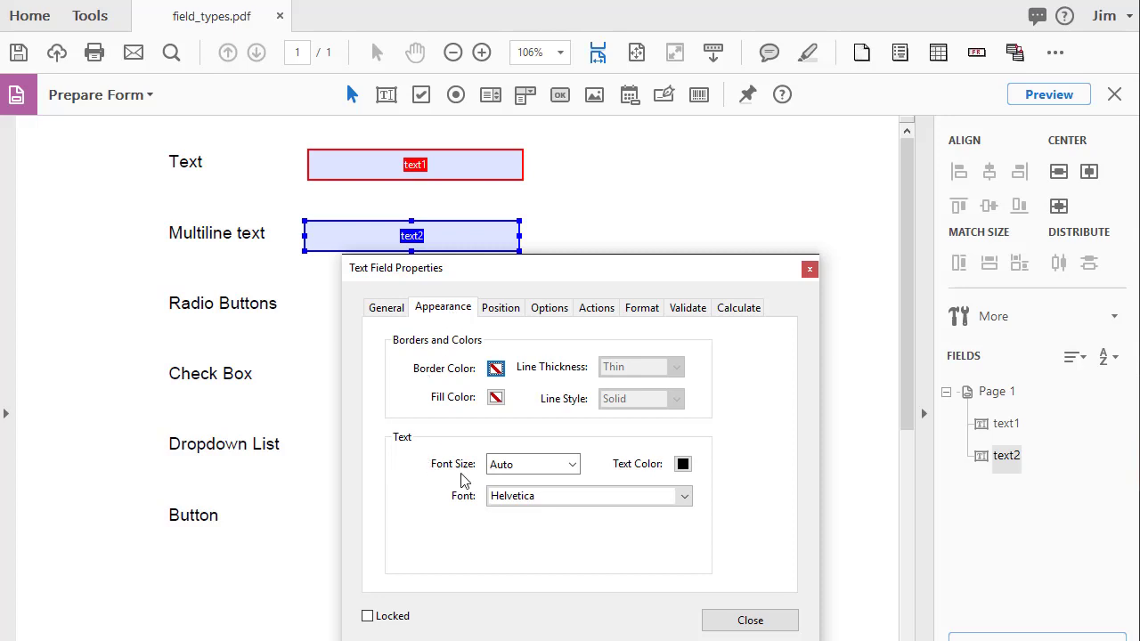
left_click(552, 312)
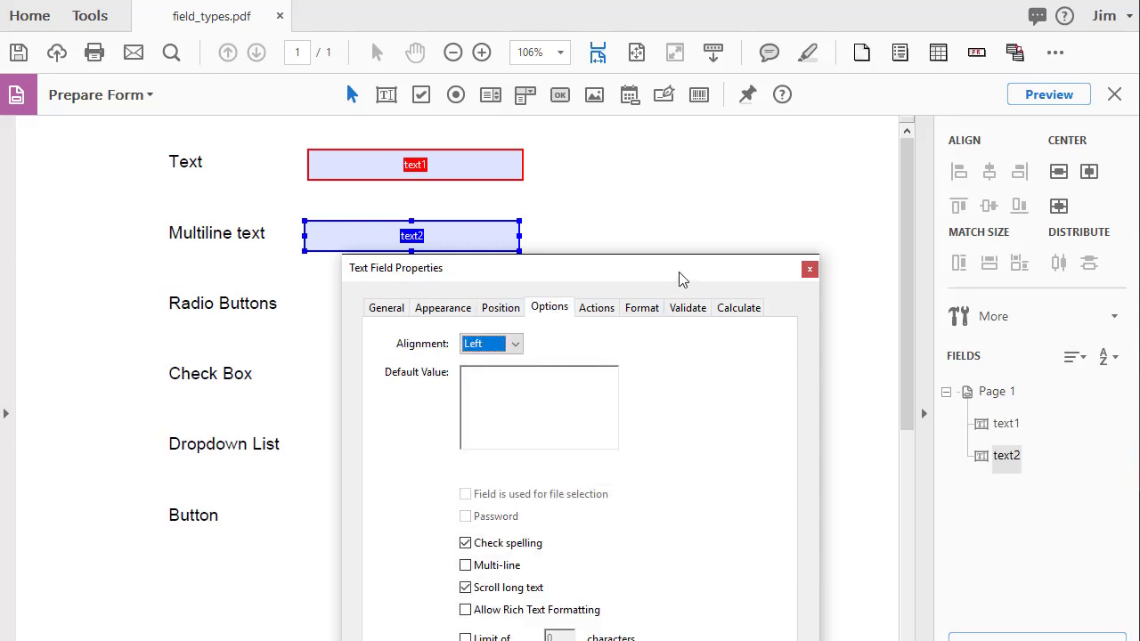
left_click_drag(679, 275, 896, 136)
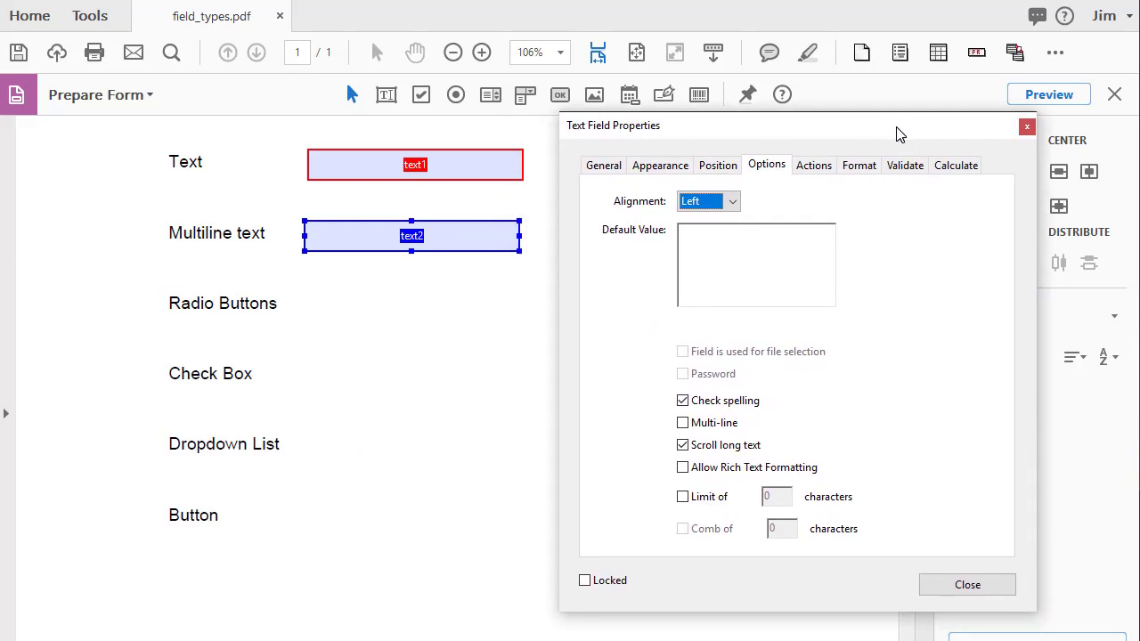
key("Escape")
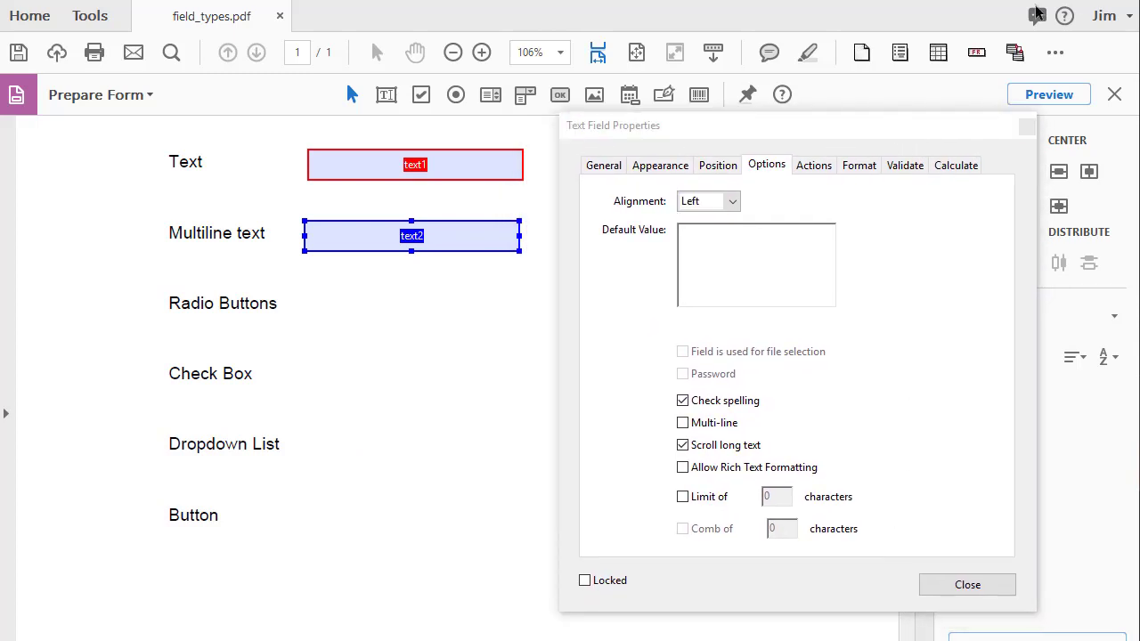
left_click(683, 425)
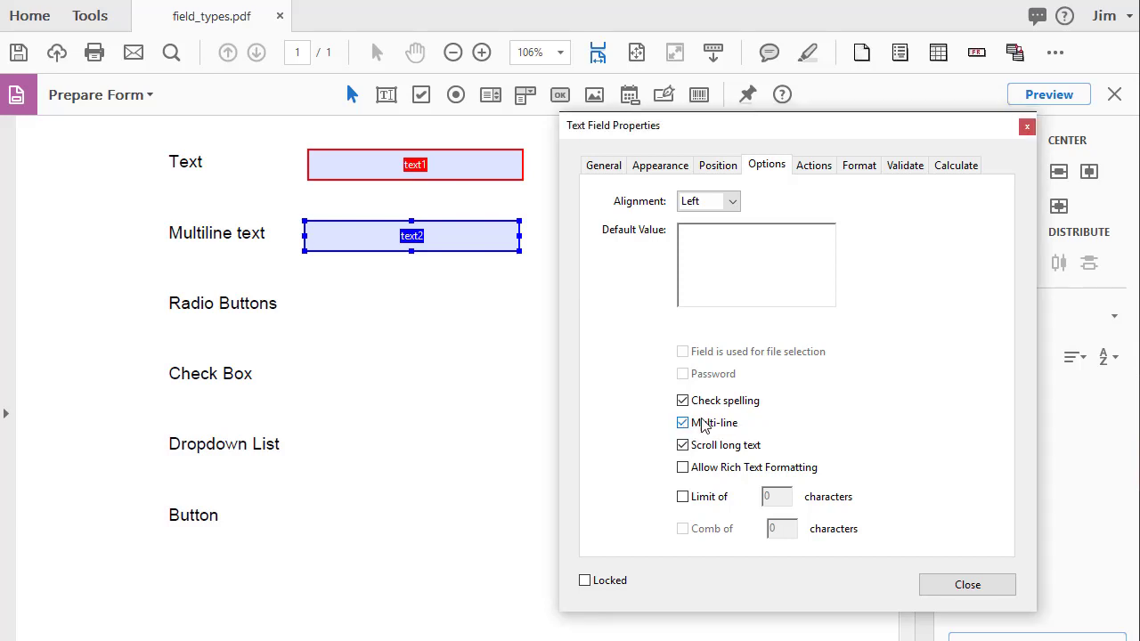
left_click(979, 587)
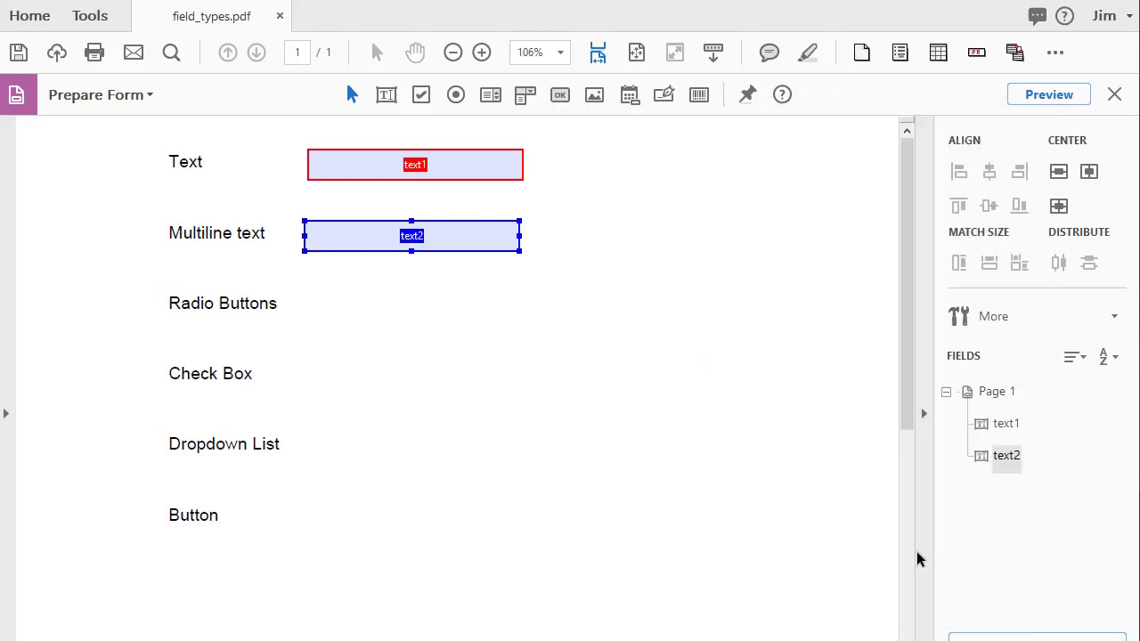
left_click_drag(411, 252, 419, 288)
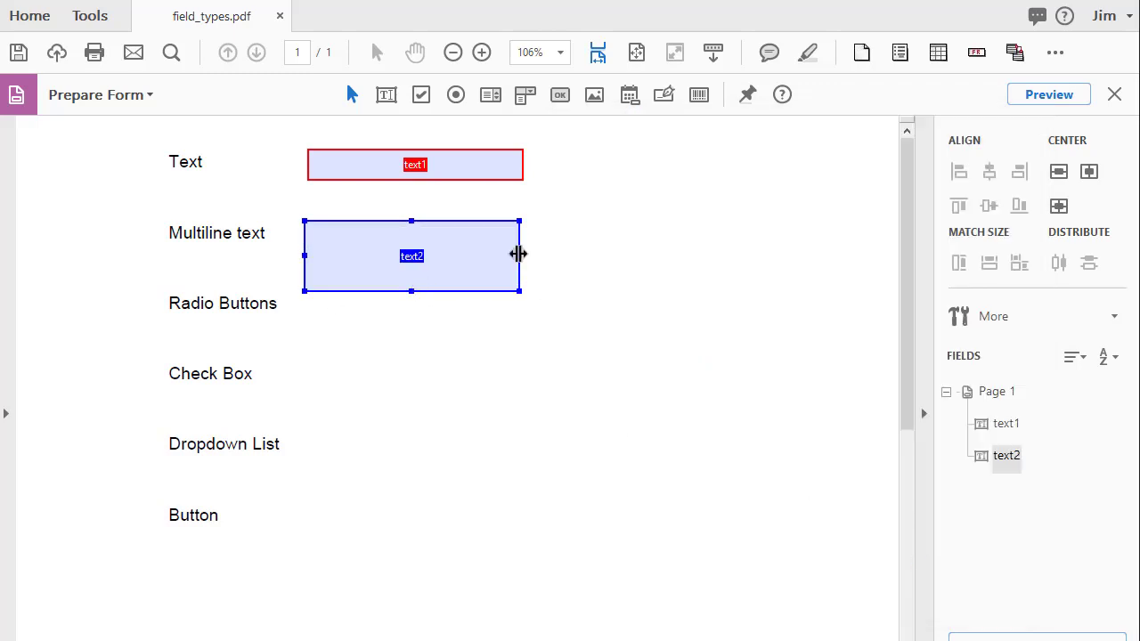
left_click_drag(519, 255, 491, 257)
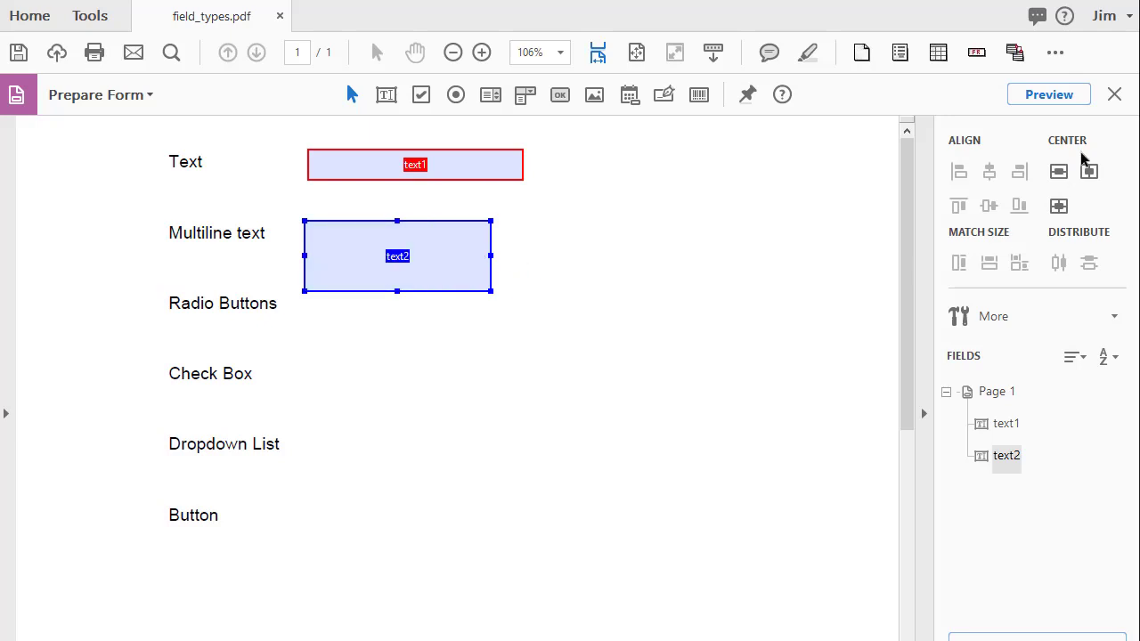
- Preview the form and test the multi-line text2 field with several lines of long sample text
left_click(1053, 96)
left_click(543, 263)
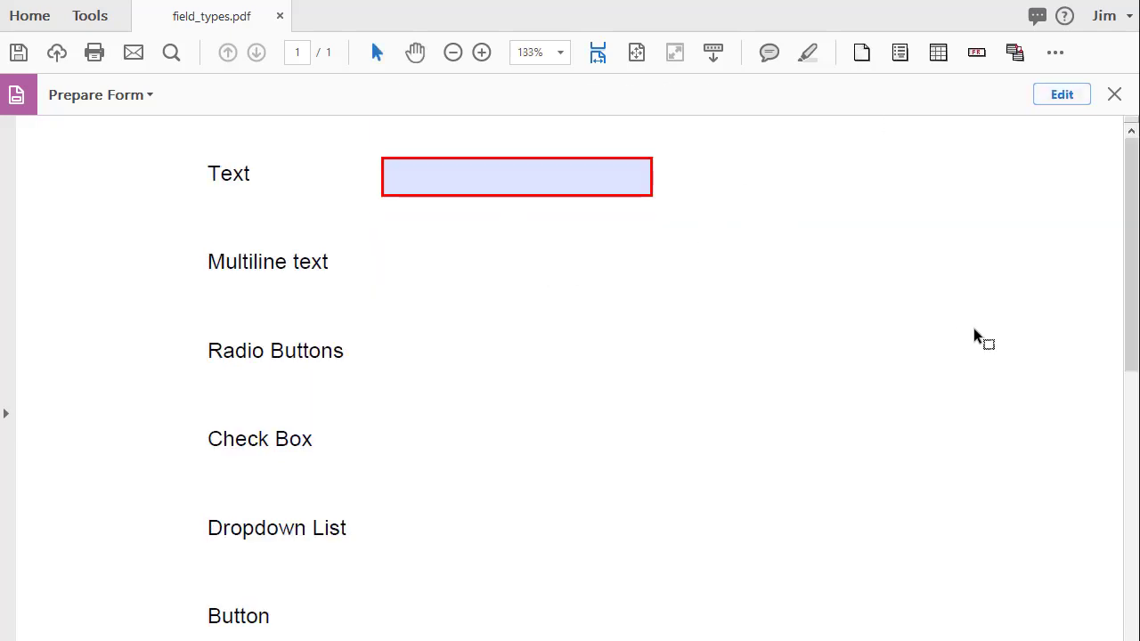
type("jgfksdfdk gfkjfg")
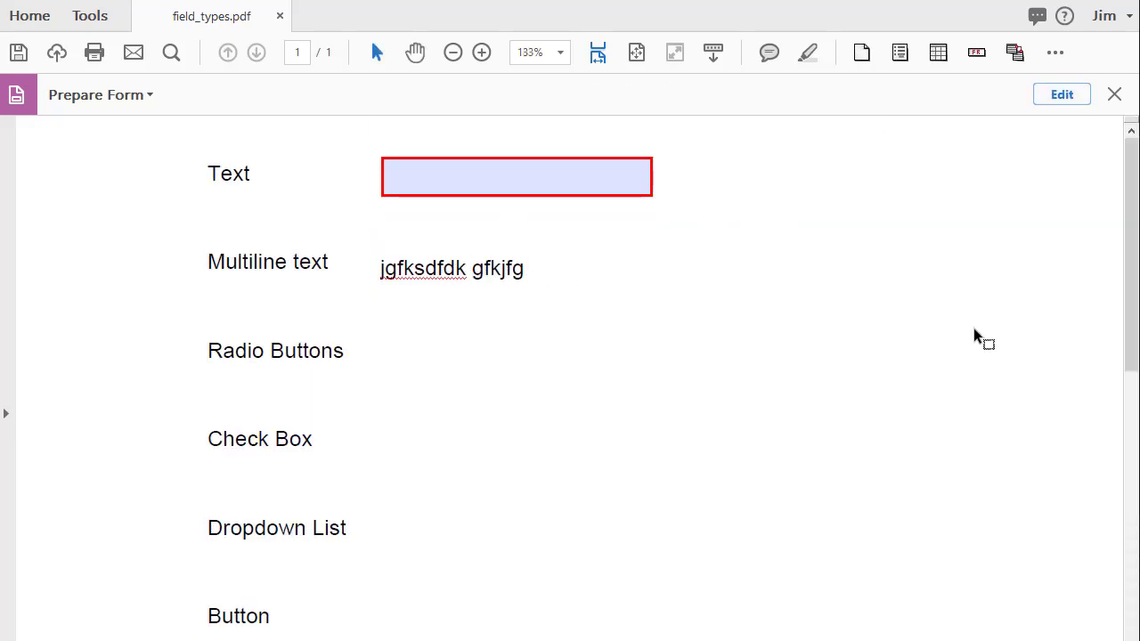
key("Return")
type("dugfsdgf")
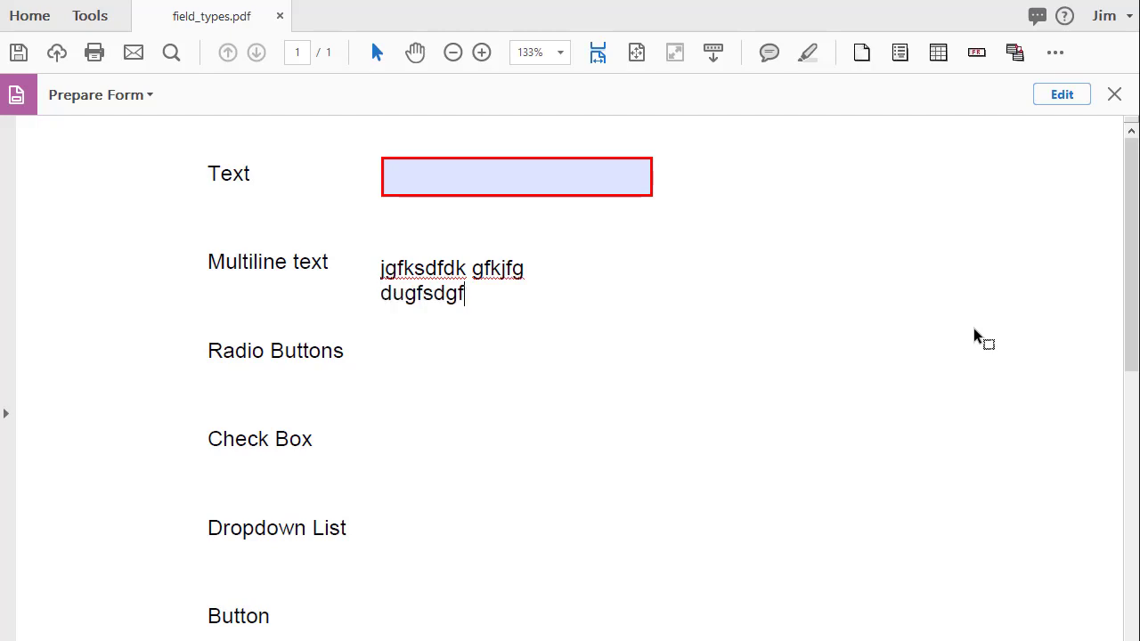
type("dgfudgfugdugfudgfudgfudsgfudgfudgfugsufgdugfudgfu")
key("Return")
type("jfgdsgfdgfusdsgfudgfudg")
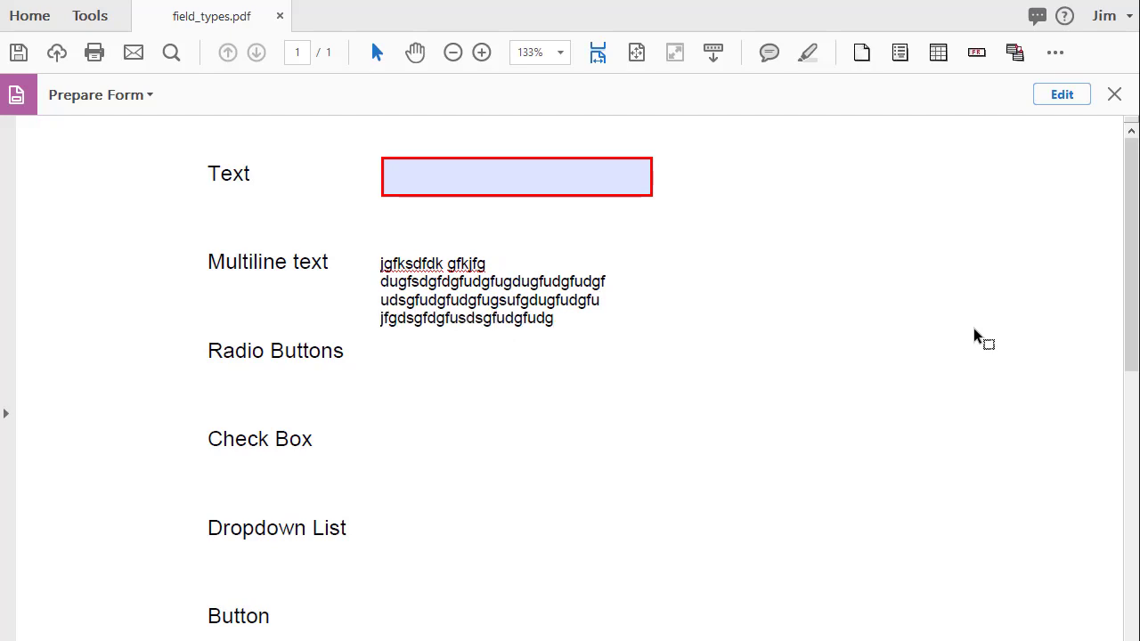
- Return to form editing and review the general and option properties of the text2 field
left_click(1064, 96)
double_click(436, 278)
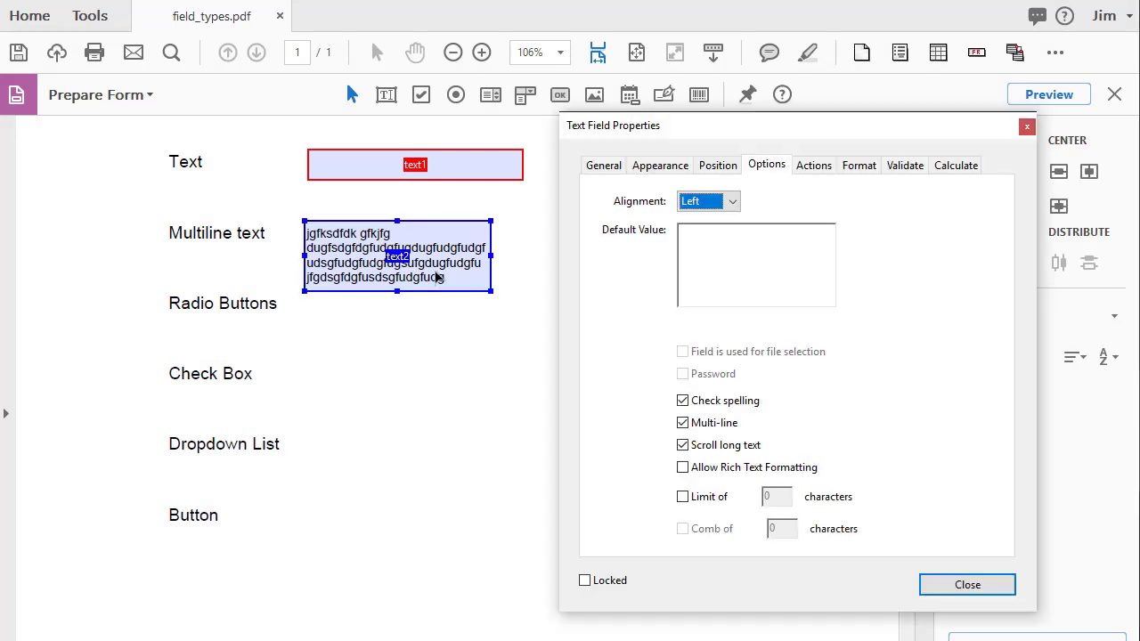
left_click_drag(923, 126, 878, 89)
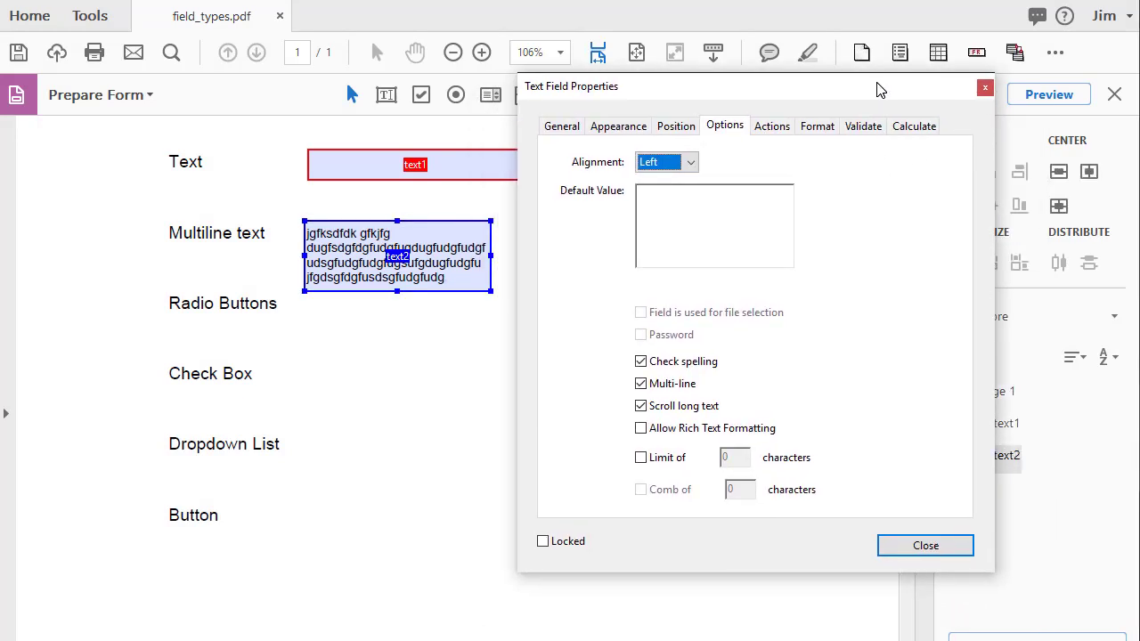
left_click(561, 129)
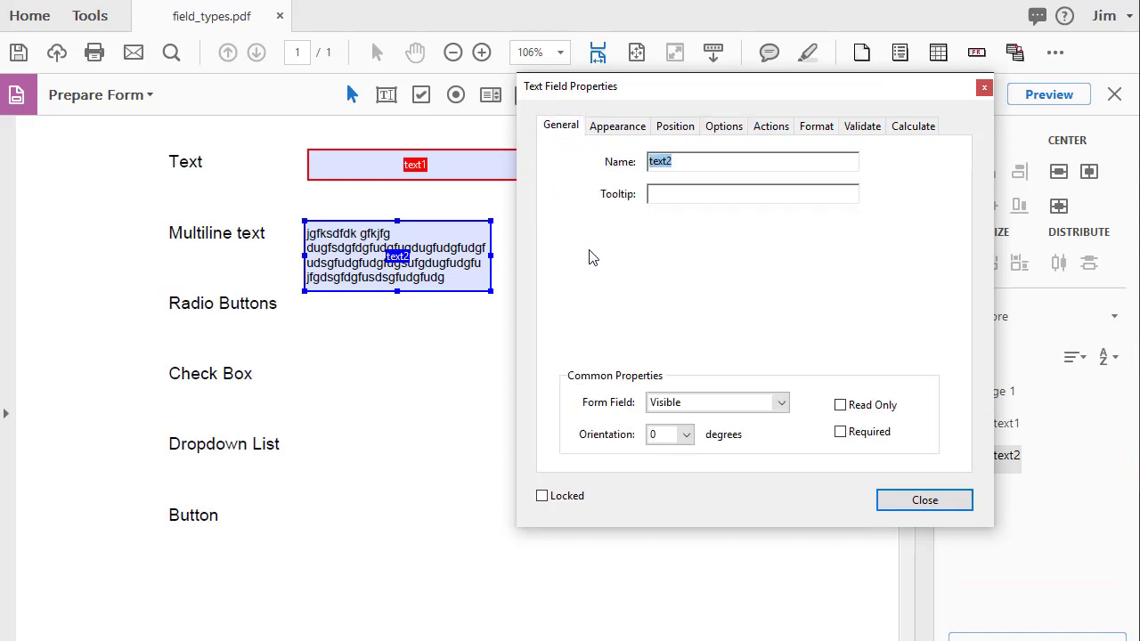
left_click(724, 126)
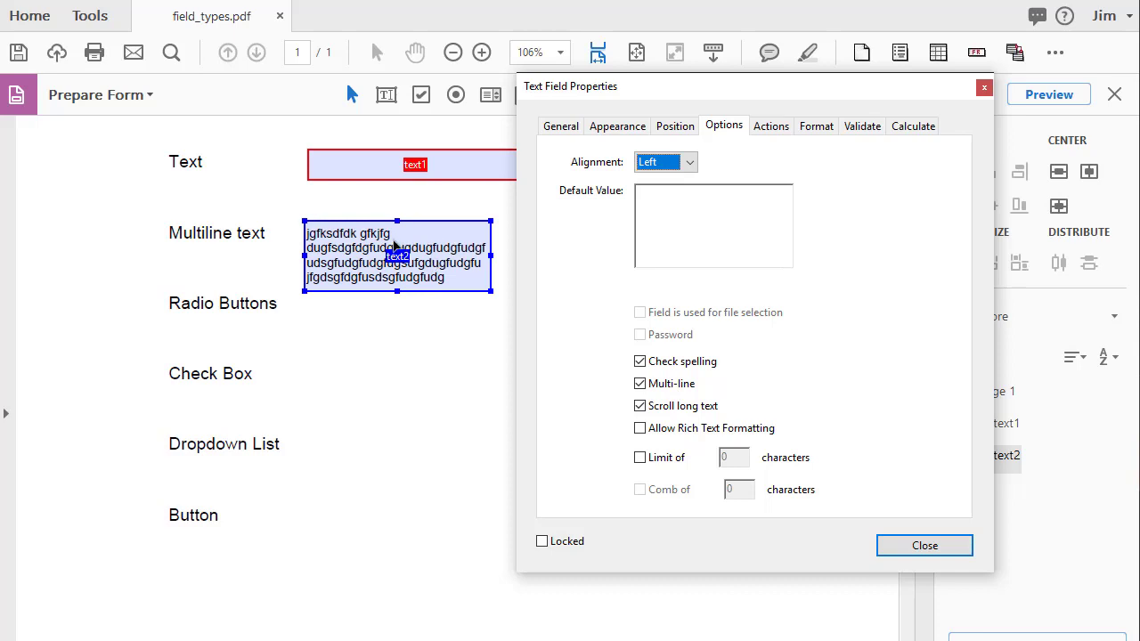
left_click(984, 86)
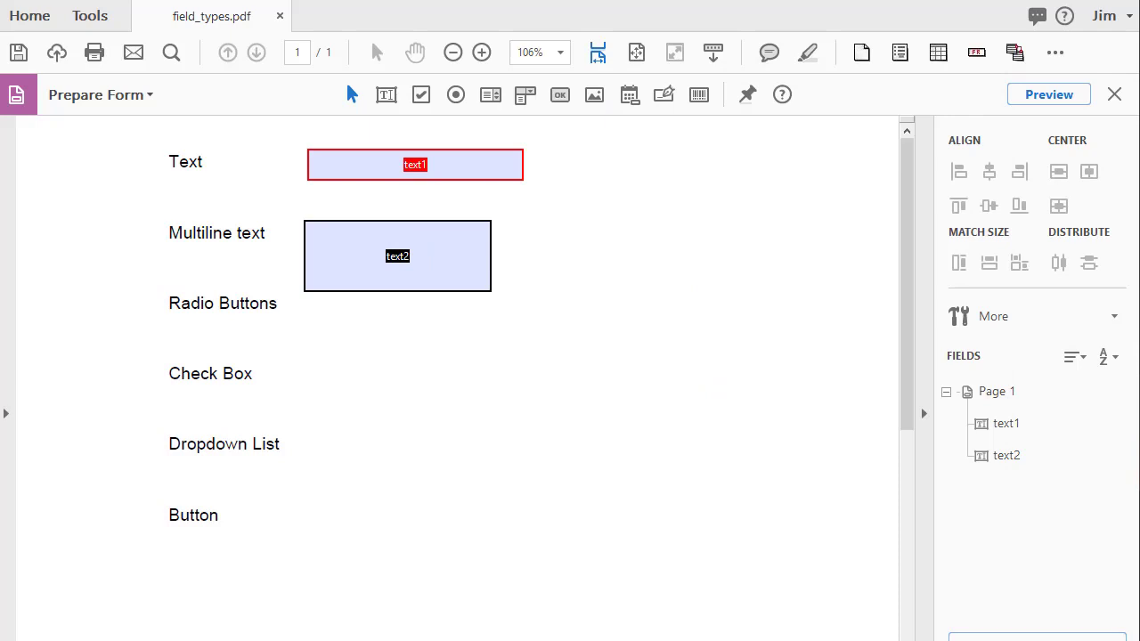
- Add a radio button near the Radio Buttons label with the choice Yes and the group name R1
left_click(455, 96)
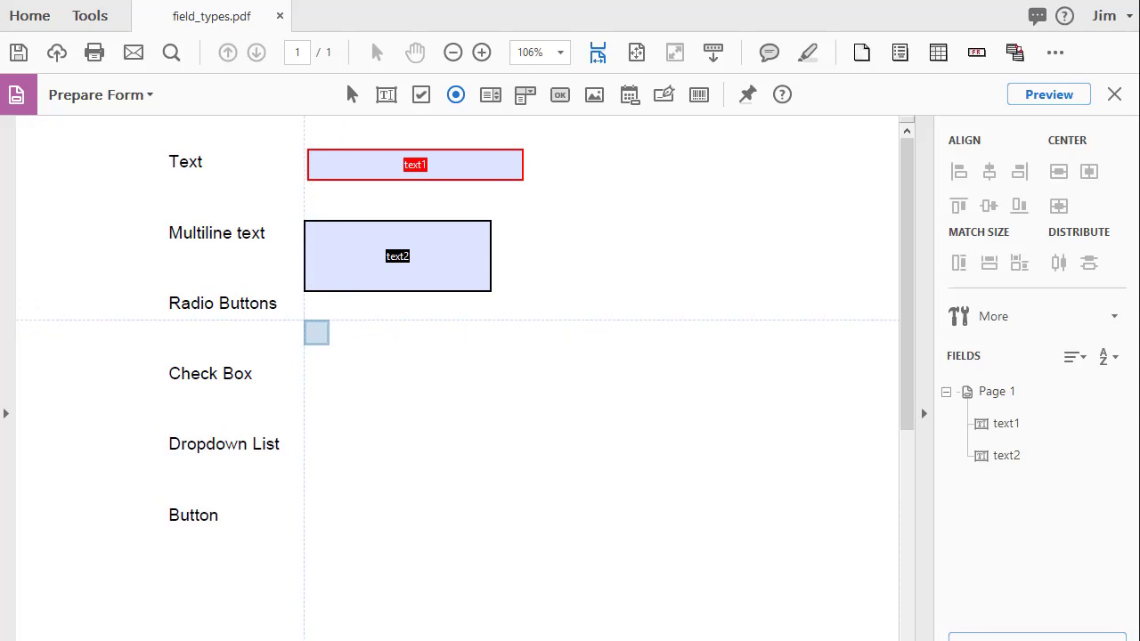
left_click(316, 332)
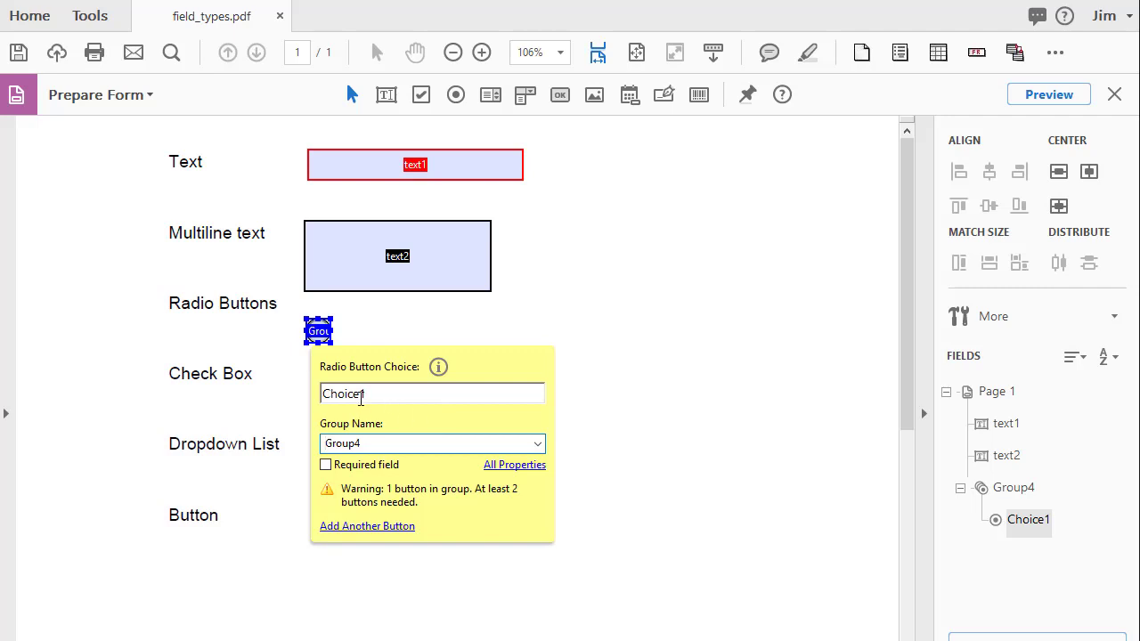
left_click_drag(374, 394, 313, 392)
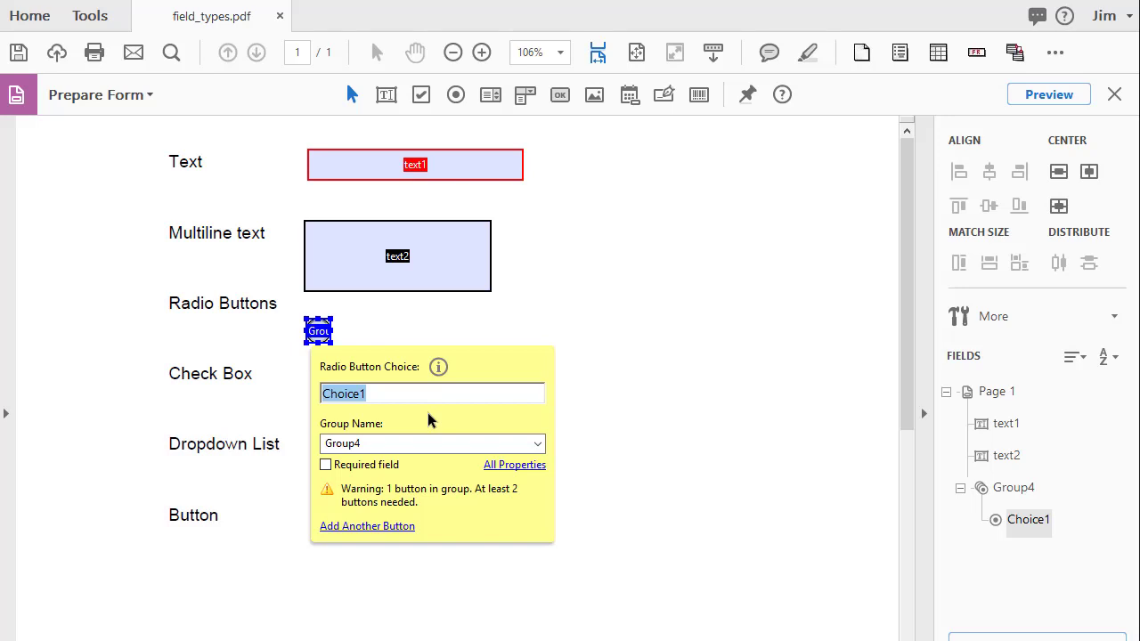
type("Yes")
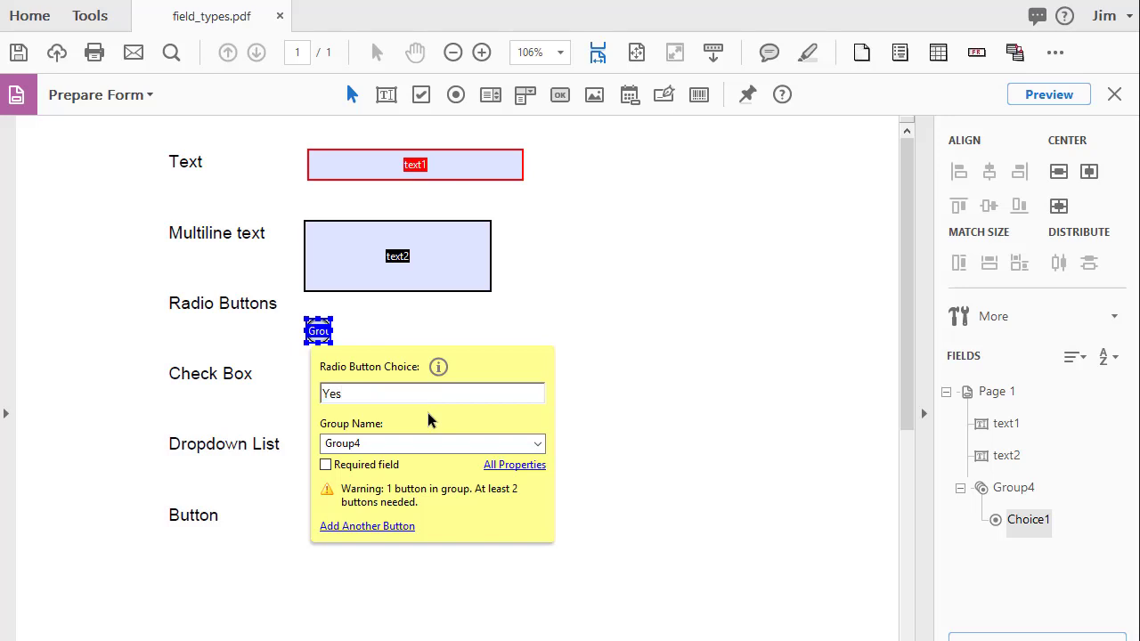
left_click(380, 442)
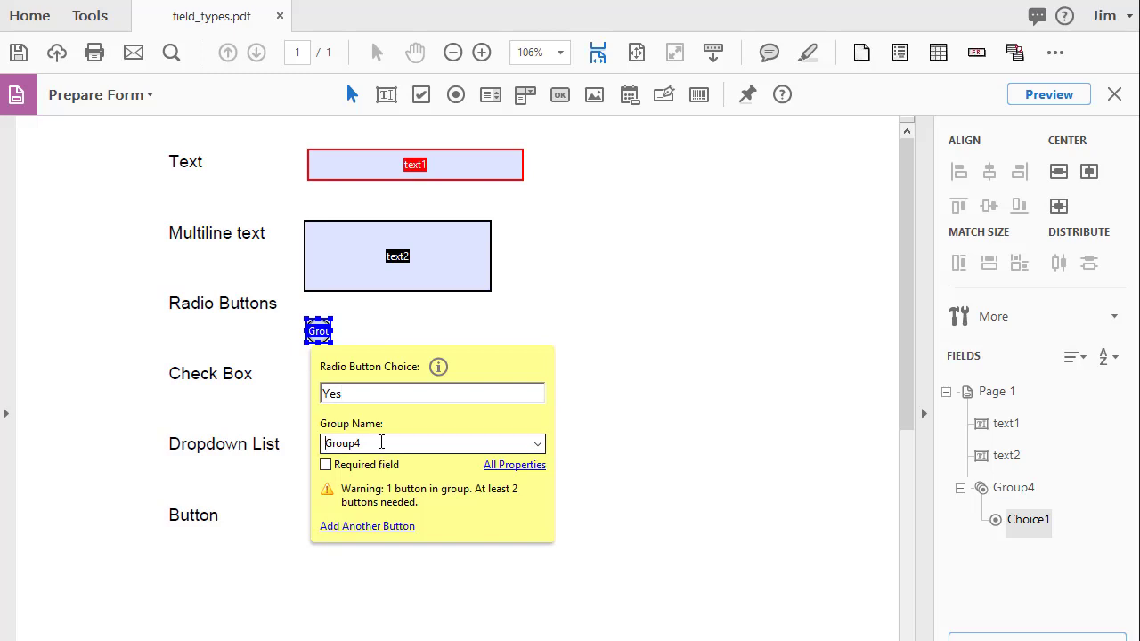
left_click_drag(361, 442, 321, 439)
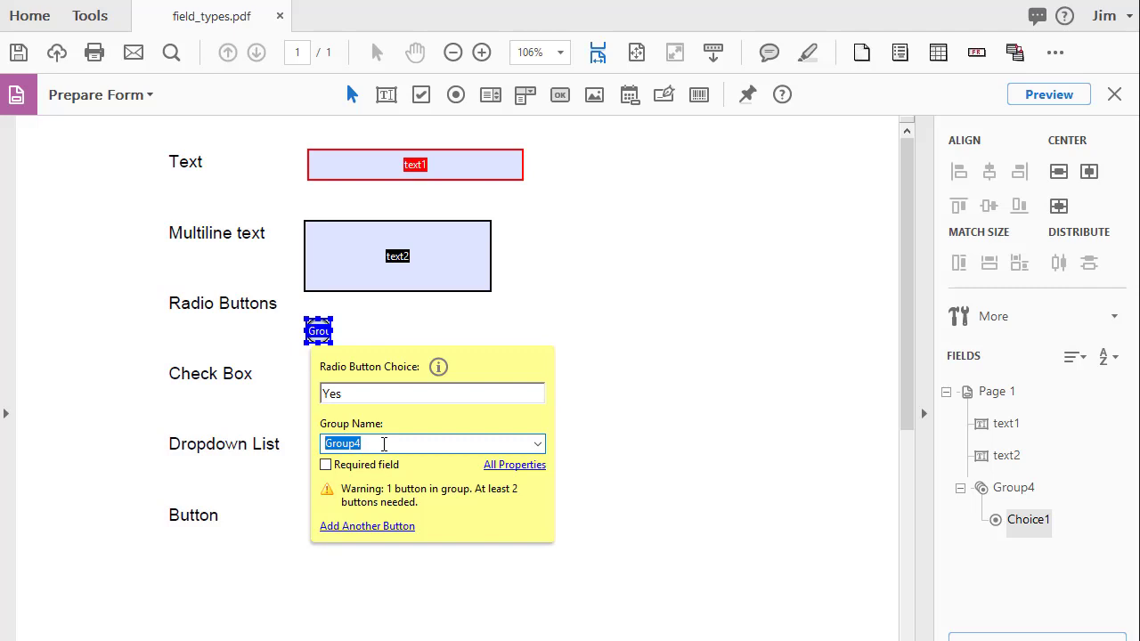
type("R1")
key("Return")
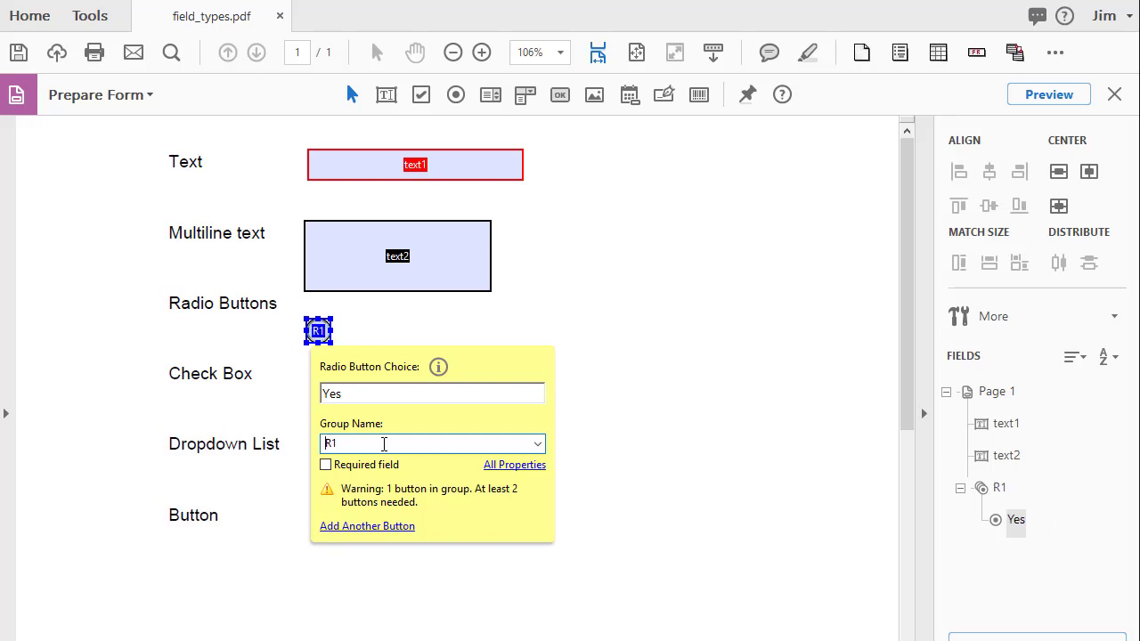
- Add a second radio button to group R1 beside the first, with the choice No
left_click(388, 526)
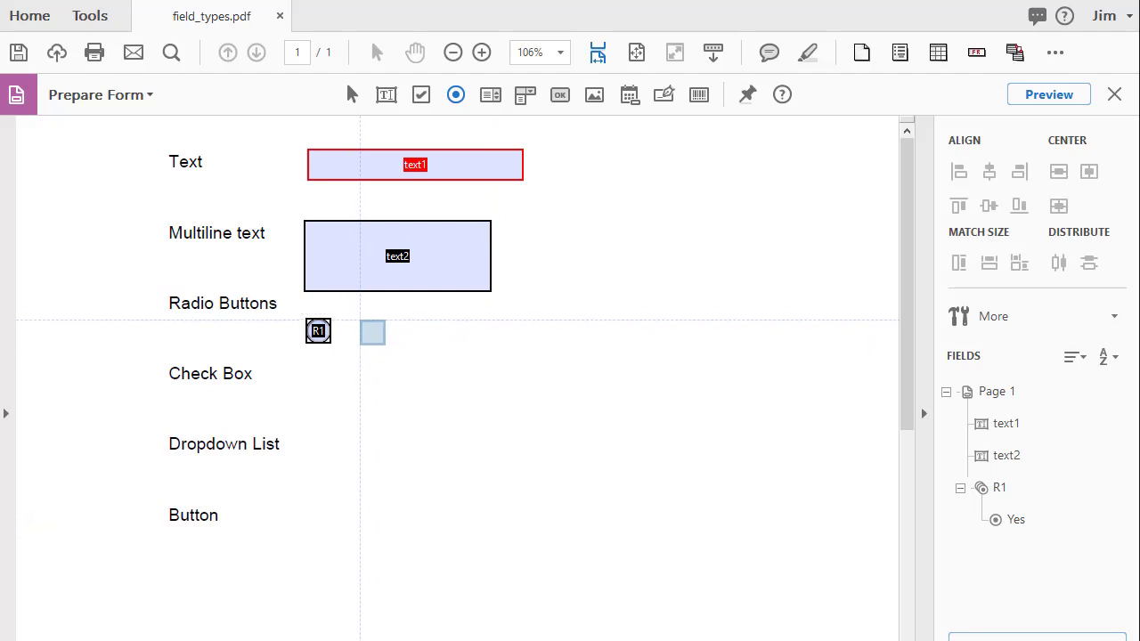
left_click(391, 330)
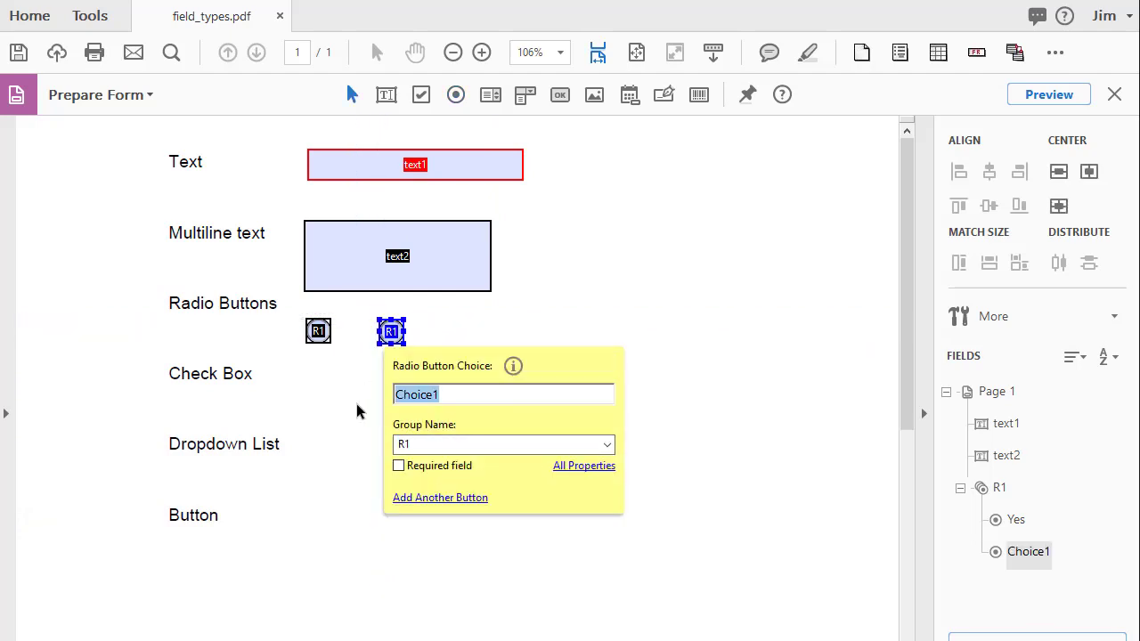
type("no")
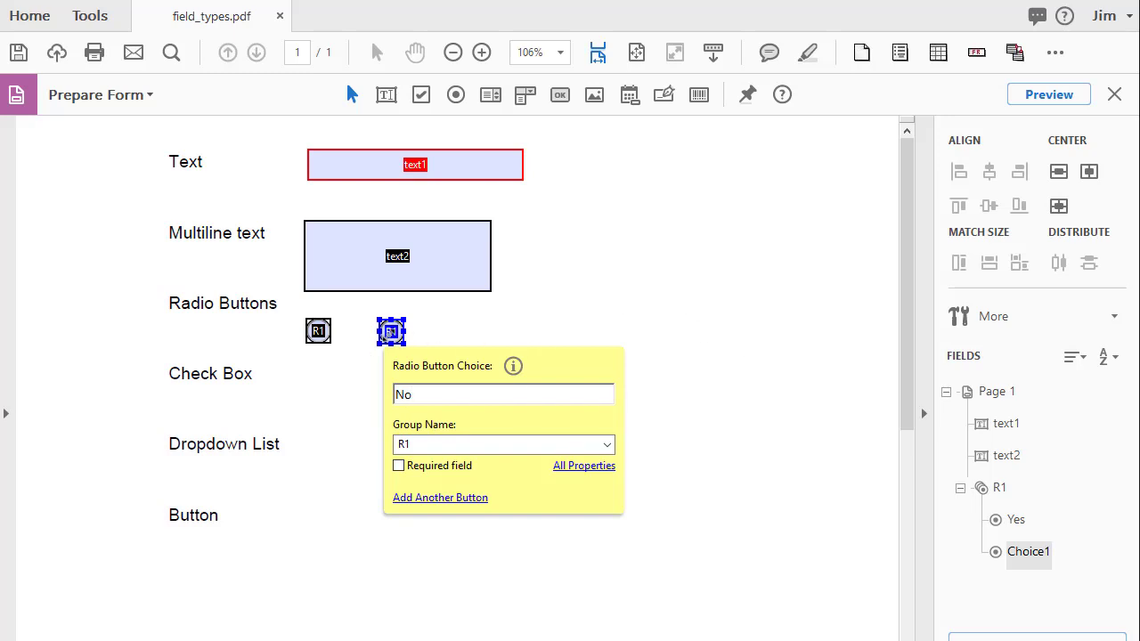
left_click(318, 332, "shift")
left_click(318, 332, "ctrl")
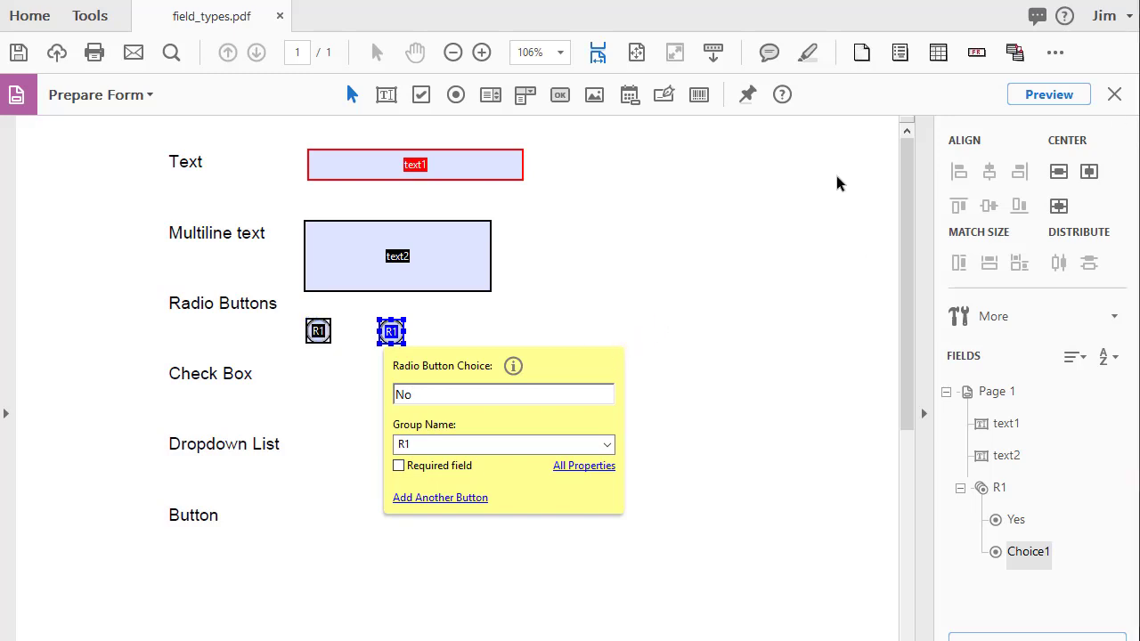
- Preview the form and test the radio buttons by alternating the selection between the two R1 choices
left_click(1040, 94)
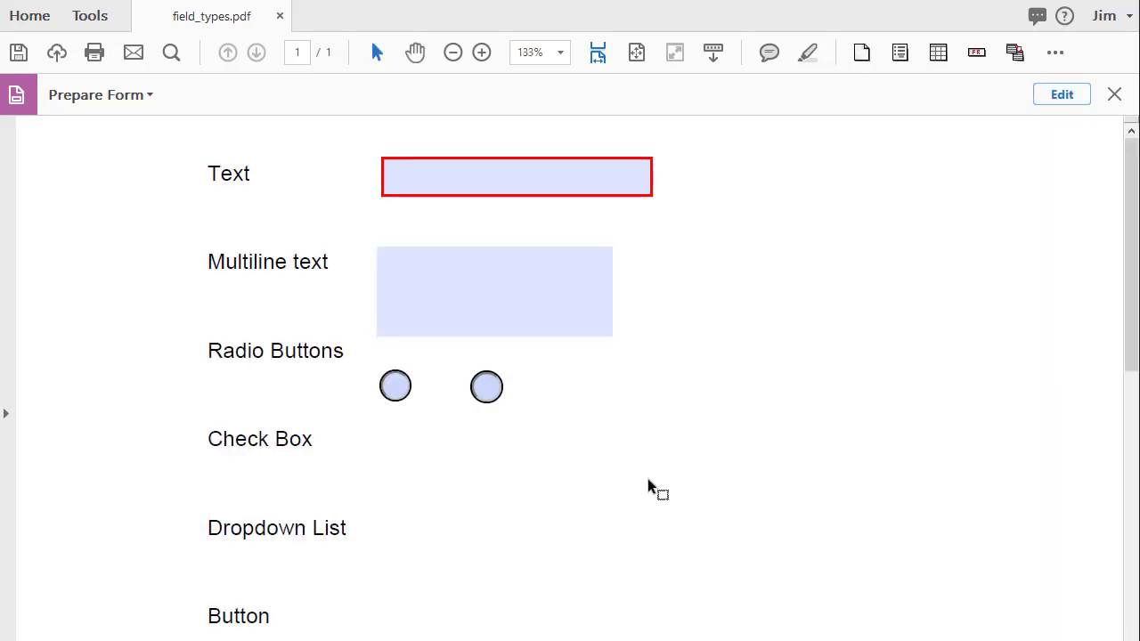
left_click(394, 388)
left_click(394, 388)
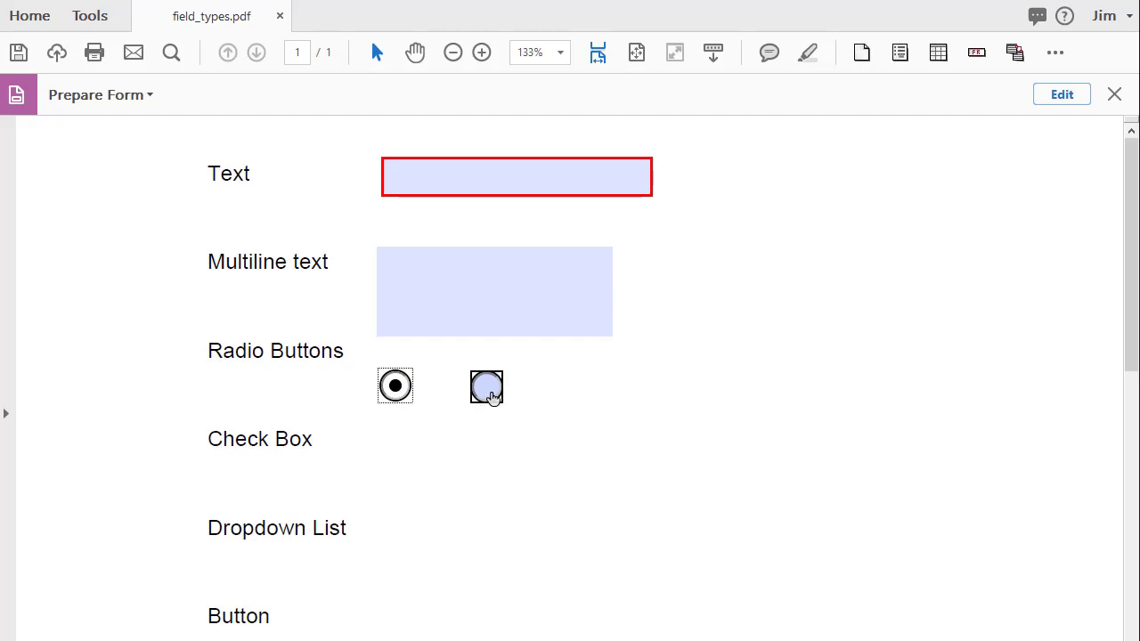
left_click(492, 397)
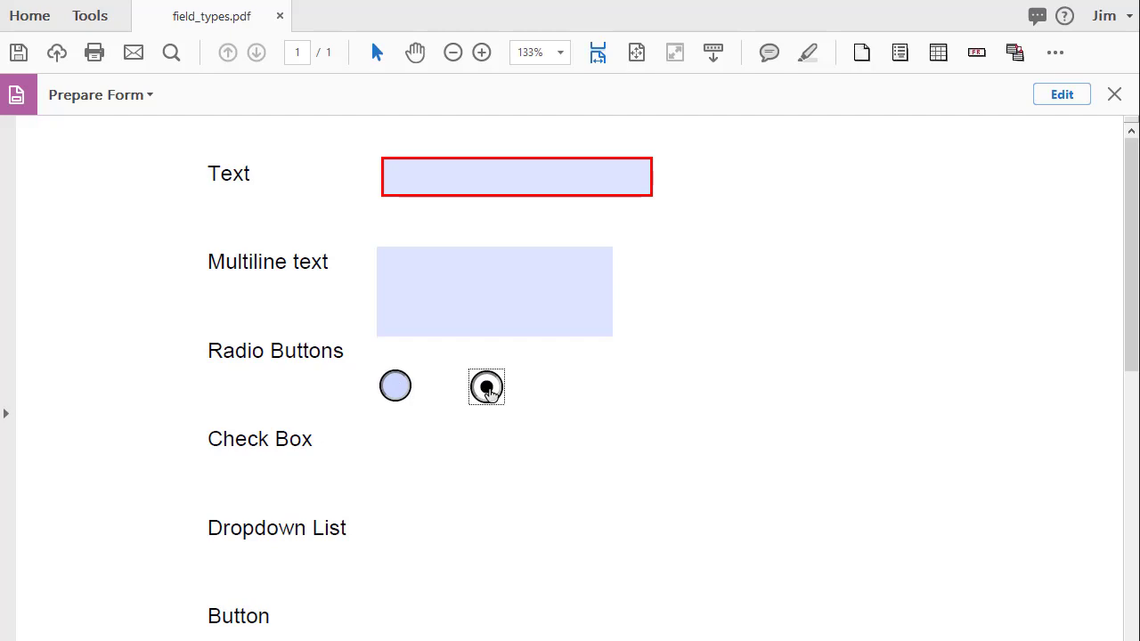
left_click(397, 393)
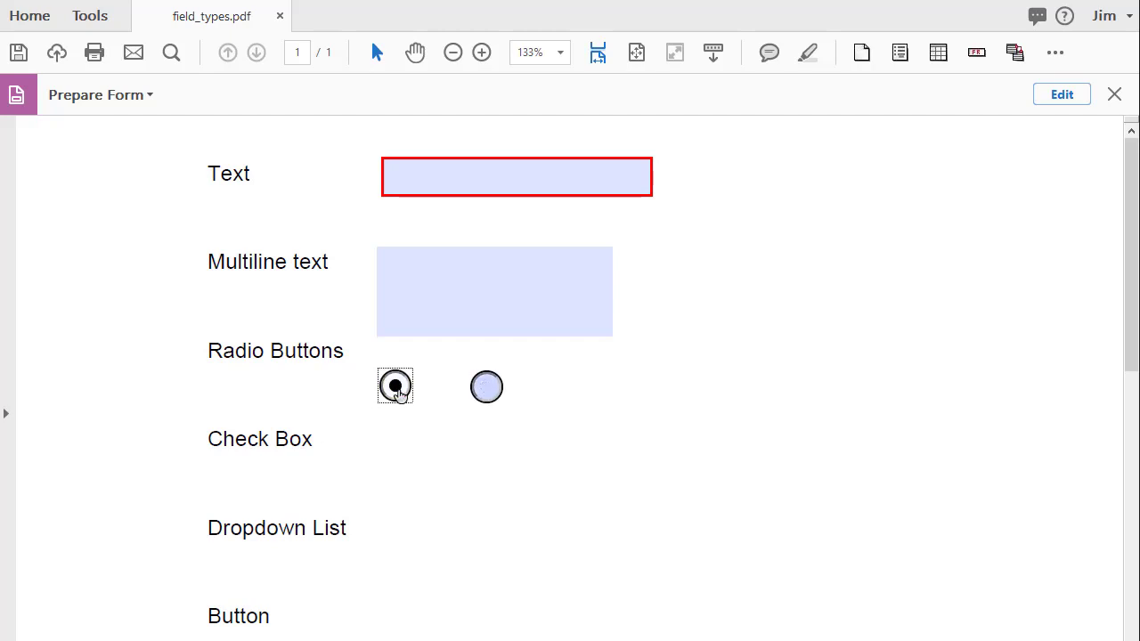
left_click(488, 393)
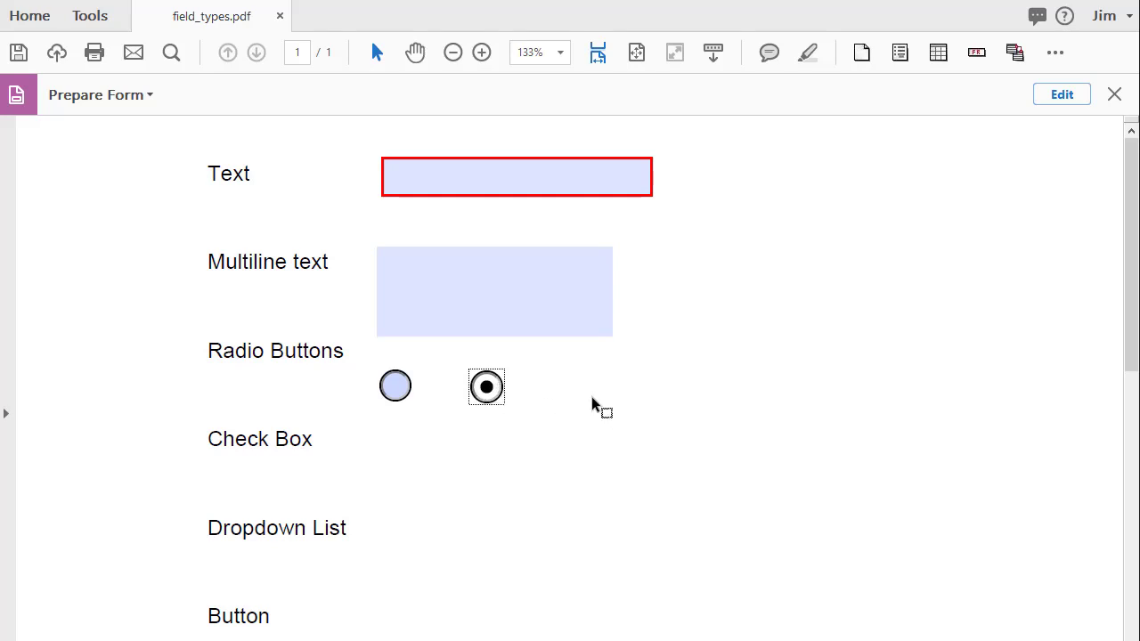
left_click(392, 390)
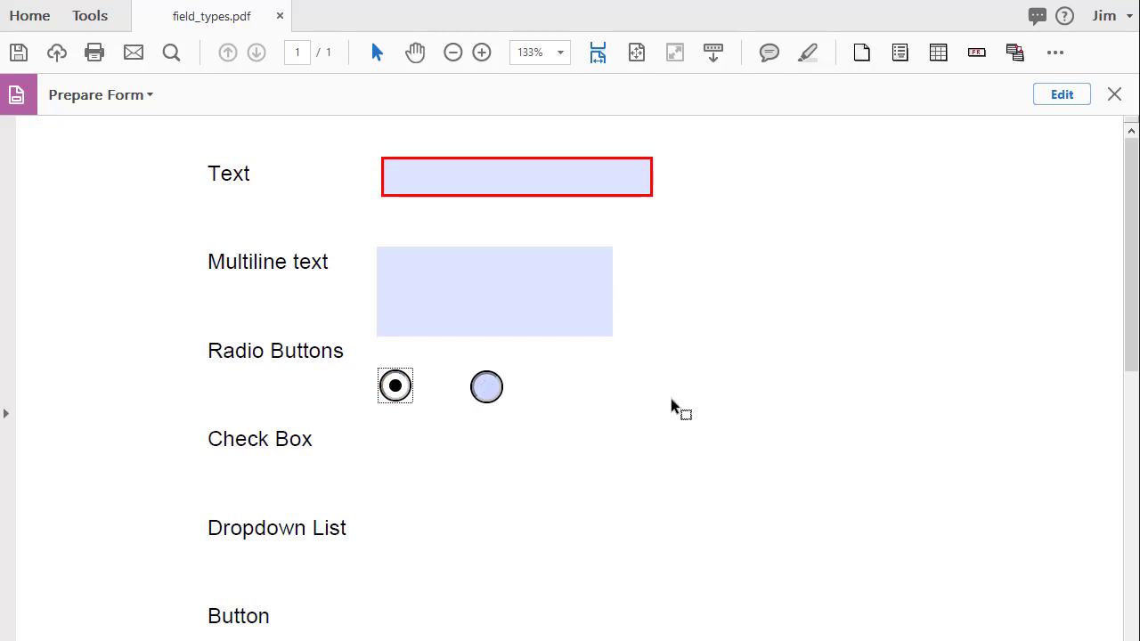
- Return to form editing and compare the name and radio button choice properties of the two R1 buttons
left_click(1059, 94)
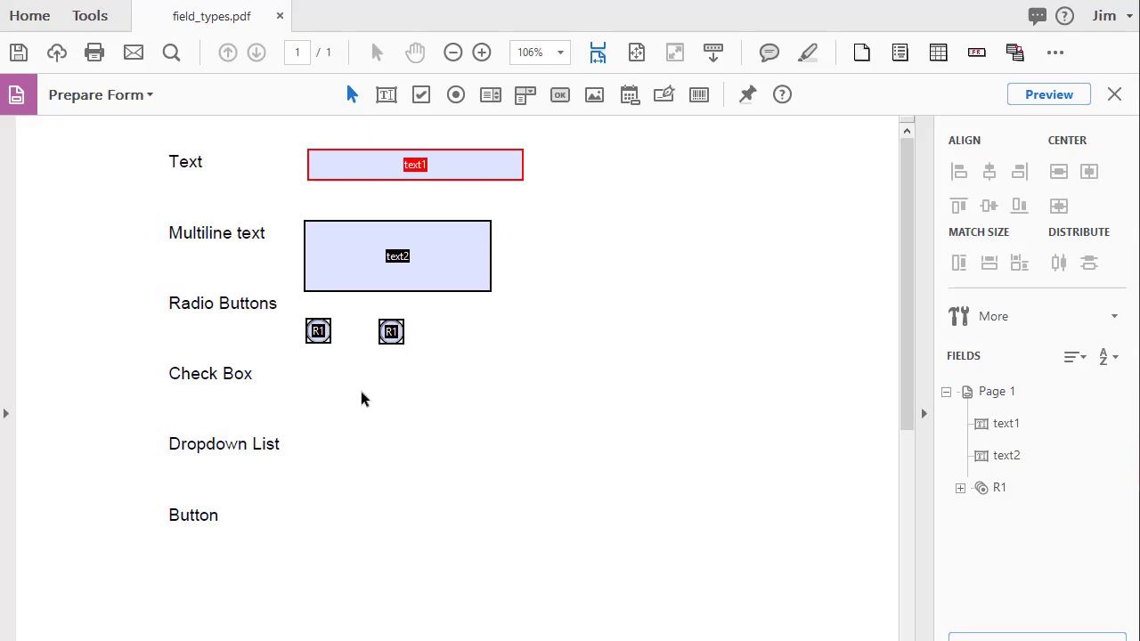
left_click(391, 331)
double_click(390, 331)
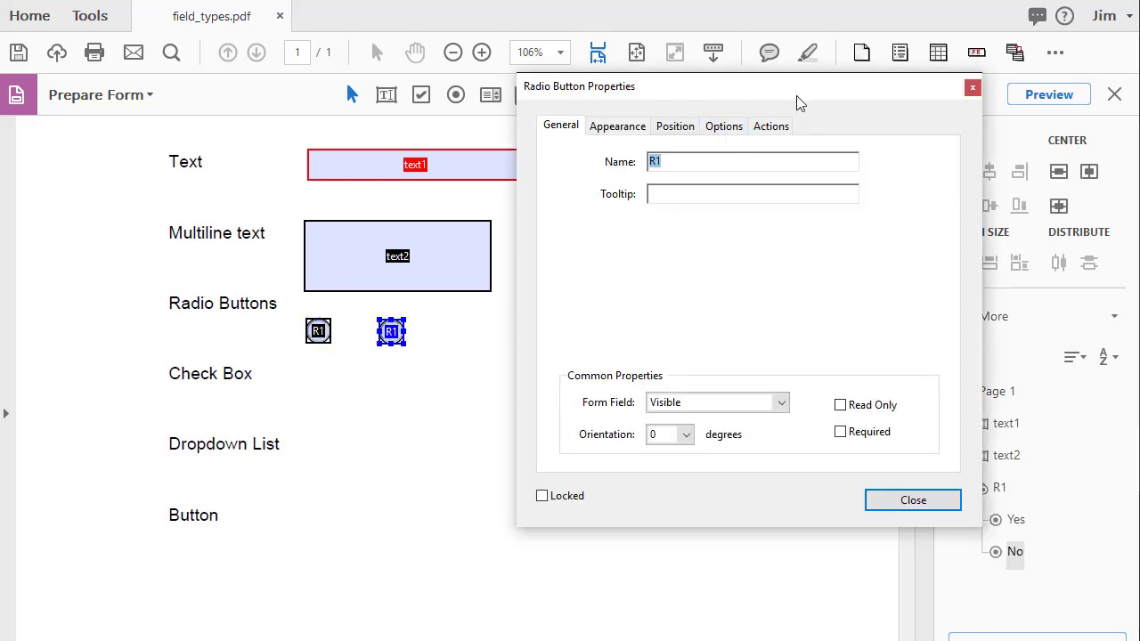
left_click_drag(804, 89, 786, 69)
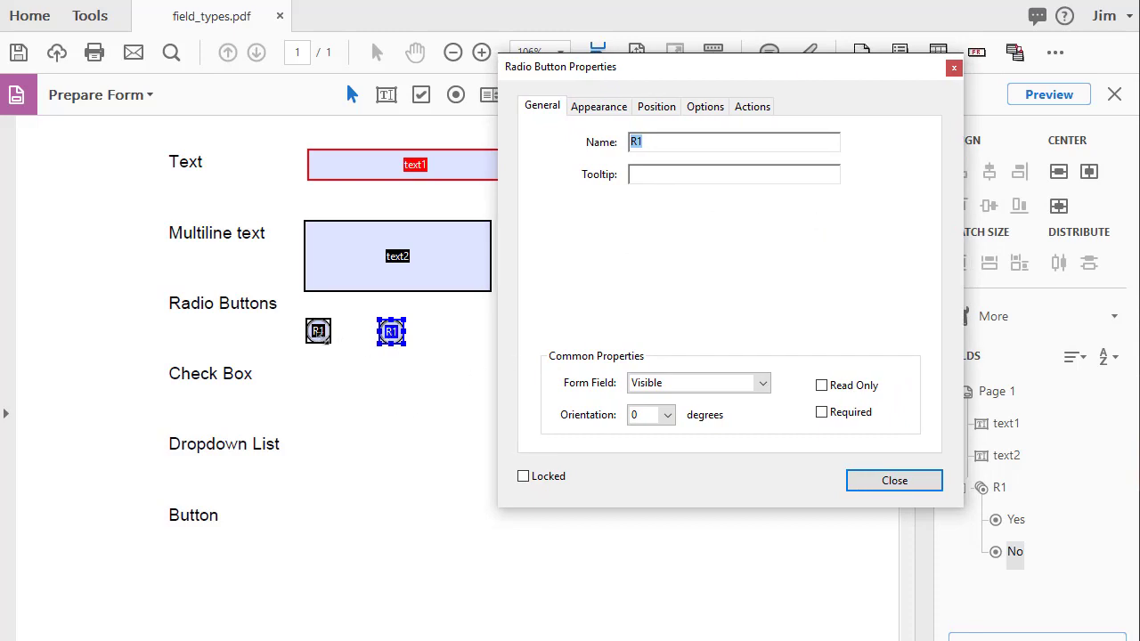
left_click(663, 145)
left_click(317, 331, "shift")
left_click(318, 331)
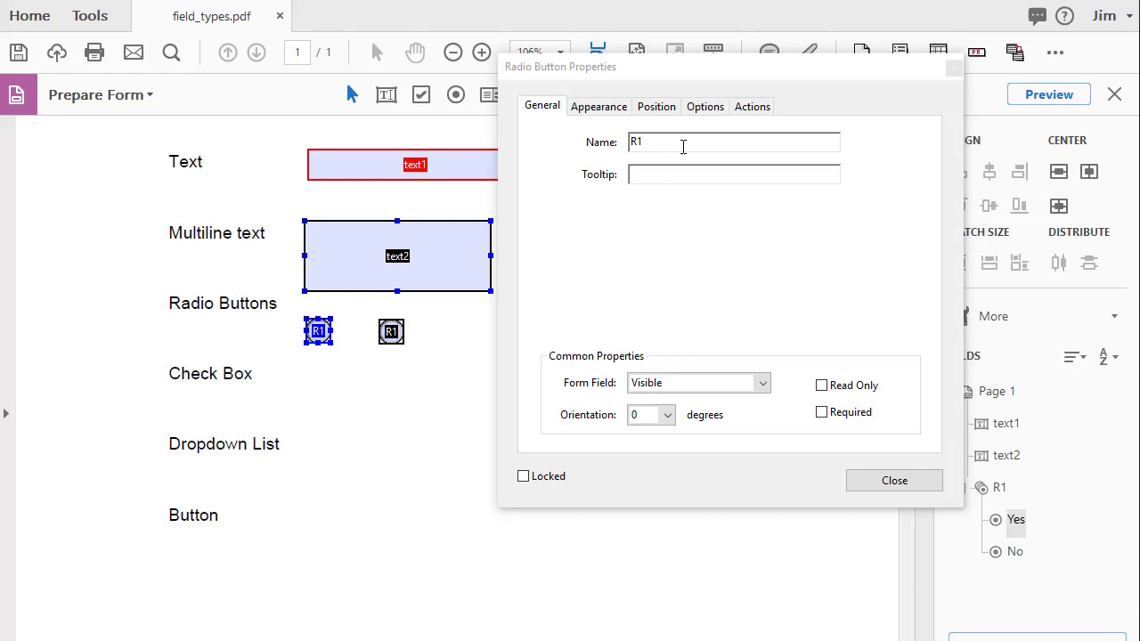
left_click(693, 114)
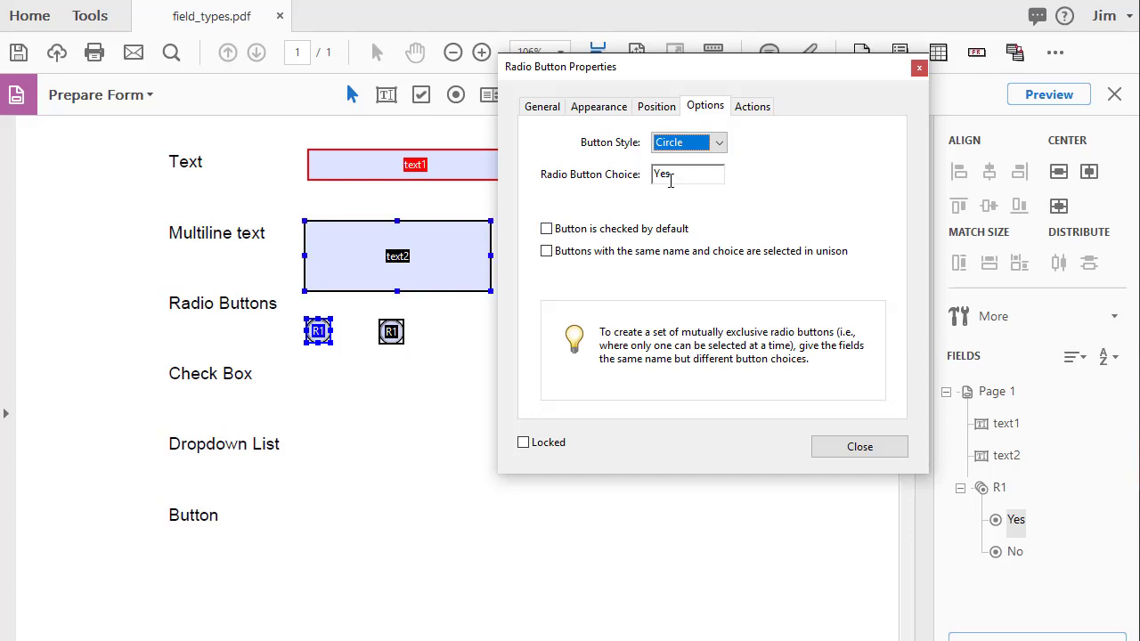
left_click(391, 331)
left_click(391, 332)
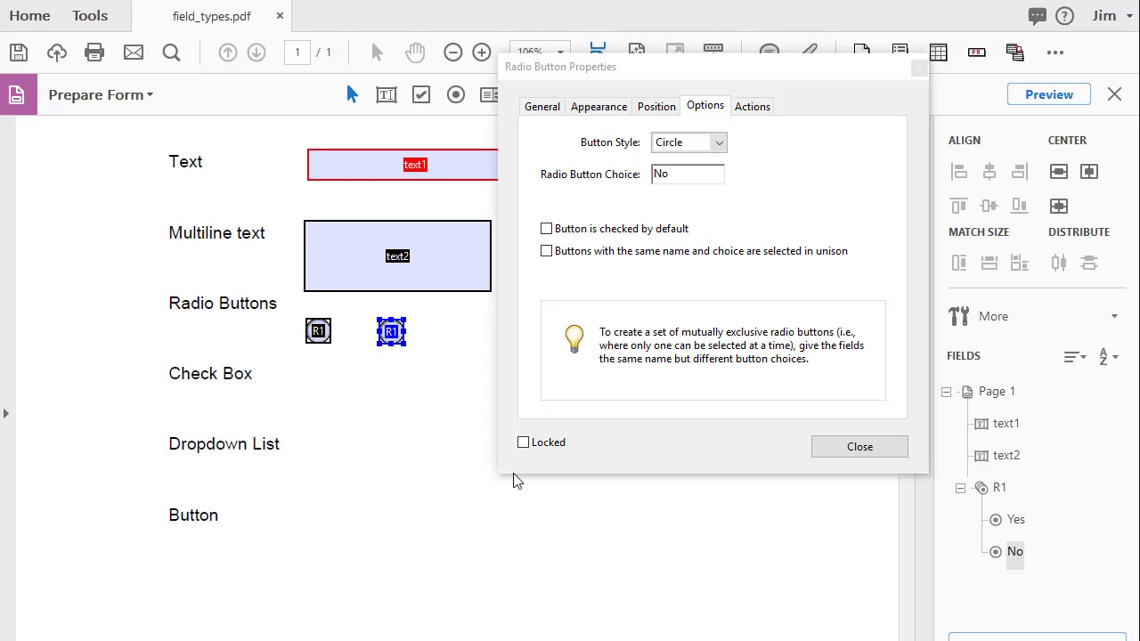
left_click(919, 69)
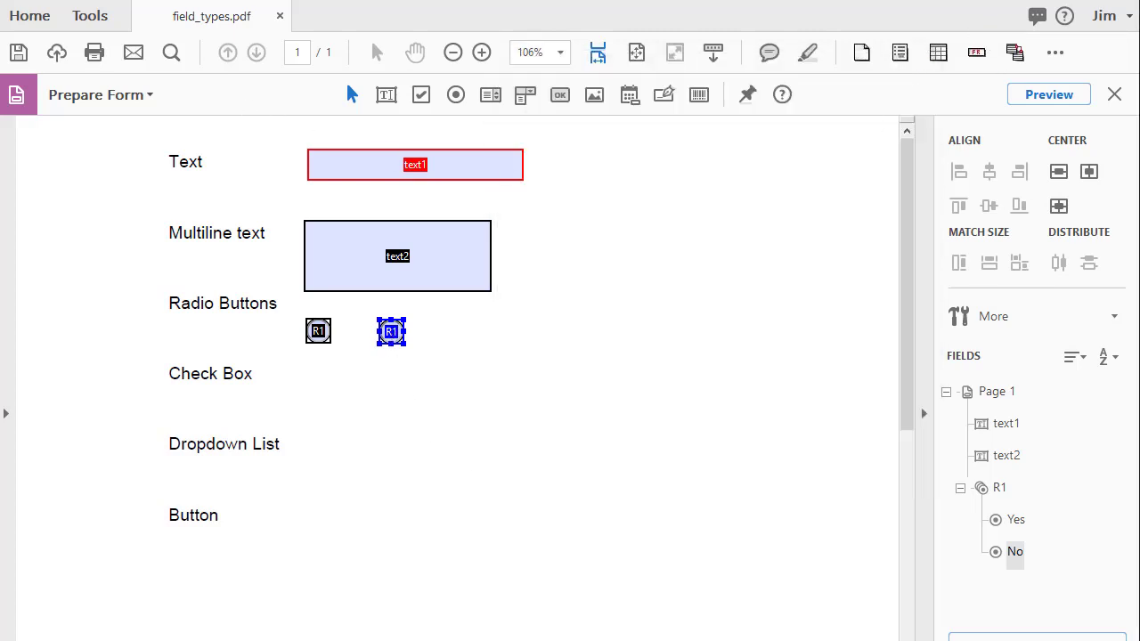
key("Escape")
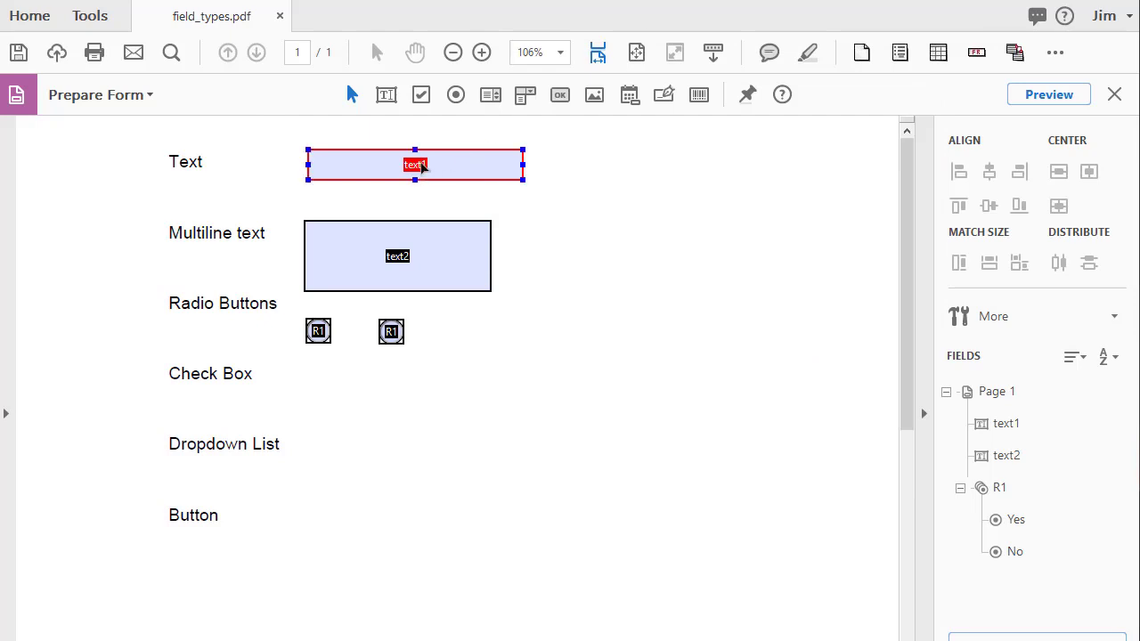
- Add a check box just below the Check Box label and name it C5
left_click(423, 97)
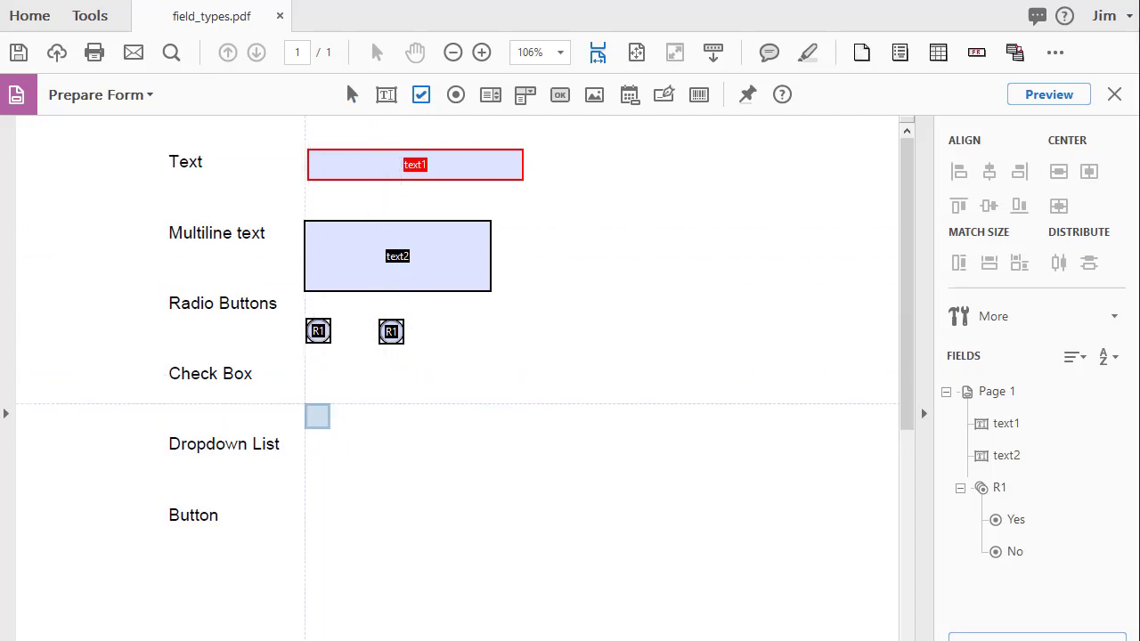
left_click(312, 396)
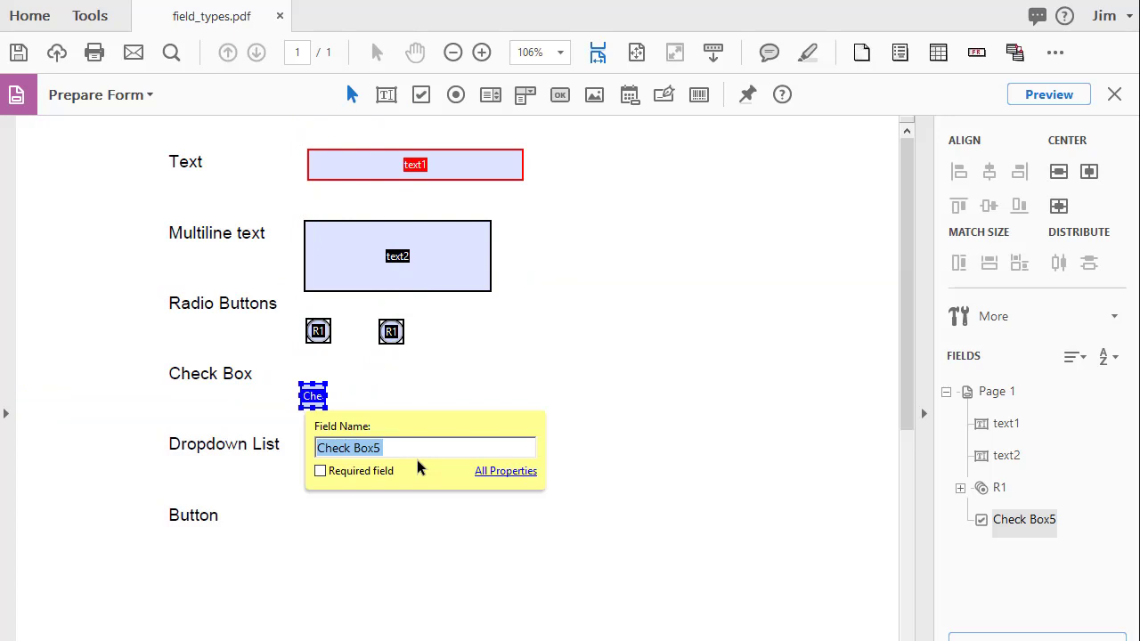
type("C5")
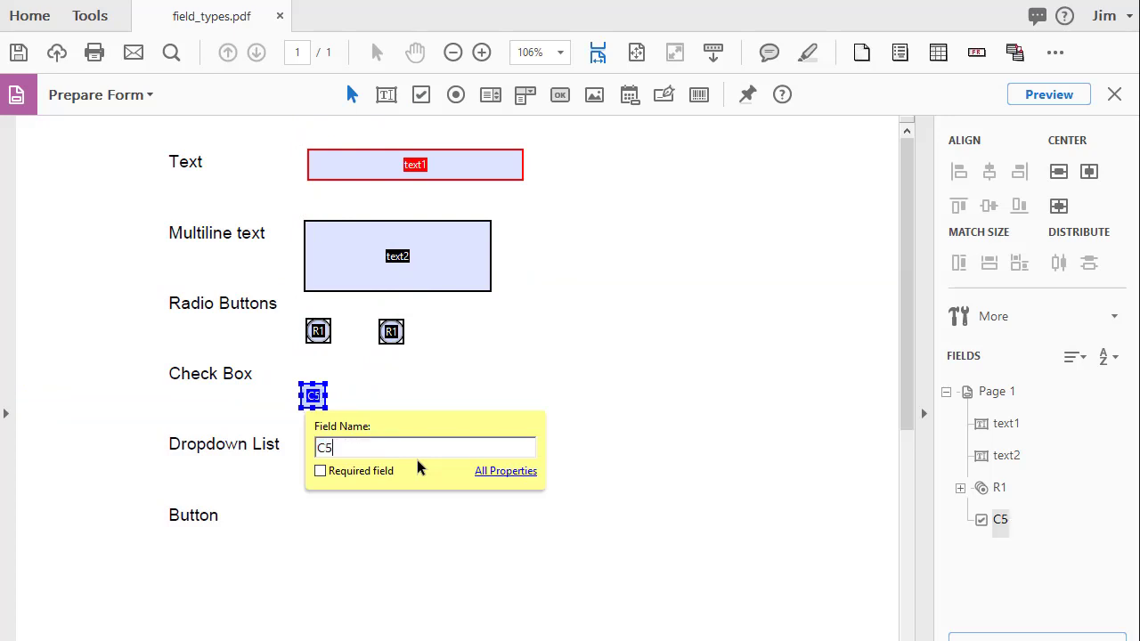
- Review the general and option properties of the C5 check box, including its export value
double_click(313, 396)
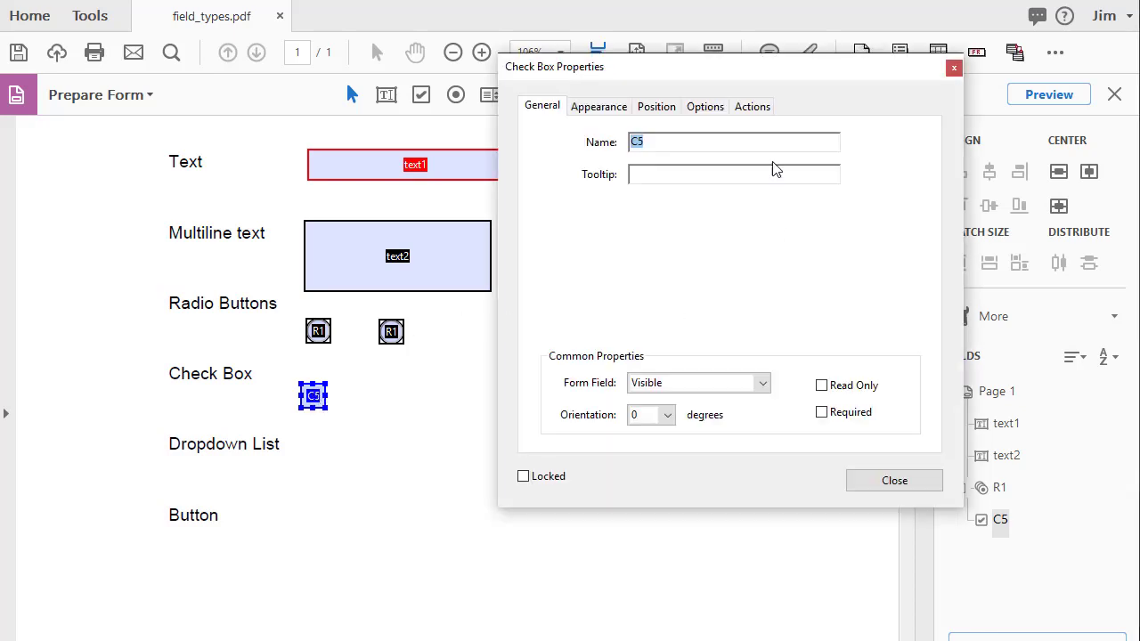
left_click(706, 107)
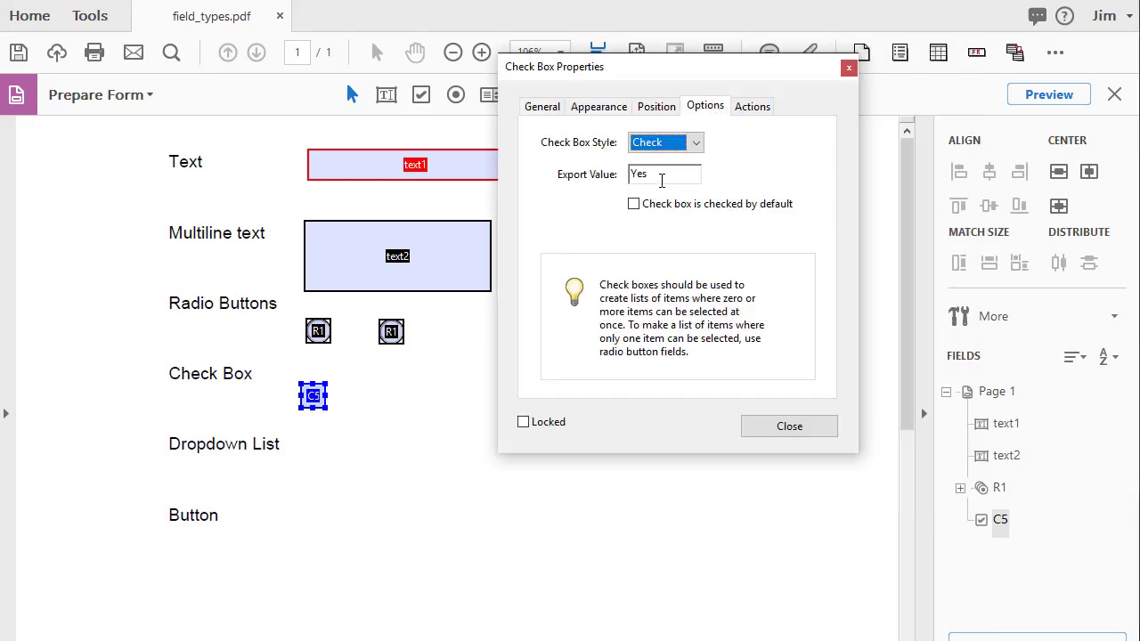
key("Tab")
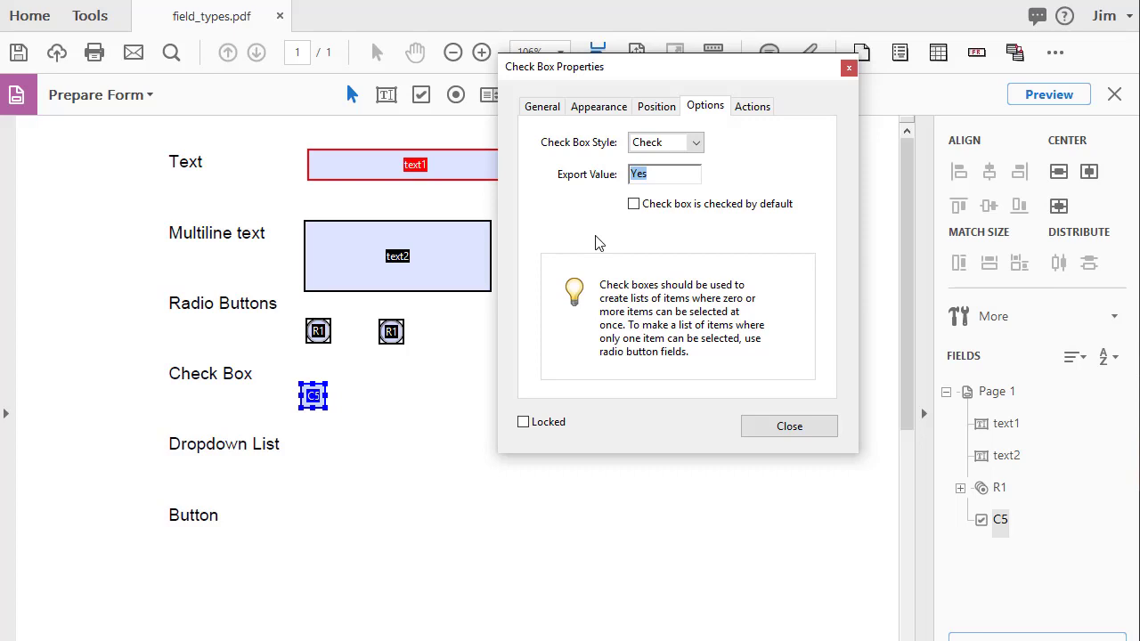
left_click(757, 426)
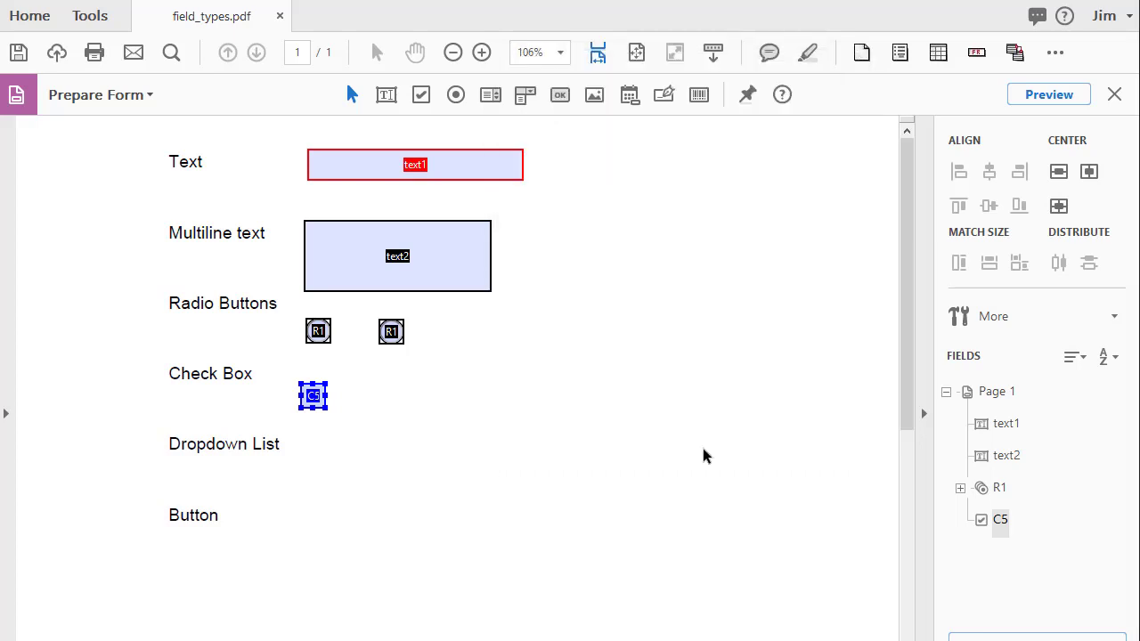
- Add a second check box beside C5 on the same row and name it C6
left_click(421, 94)
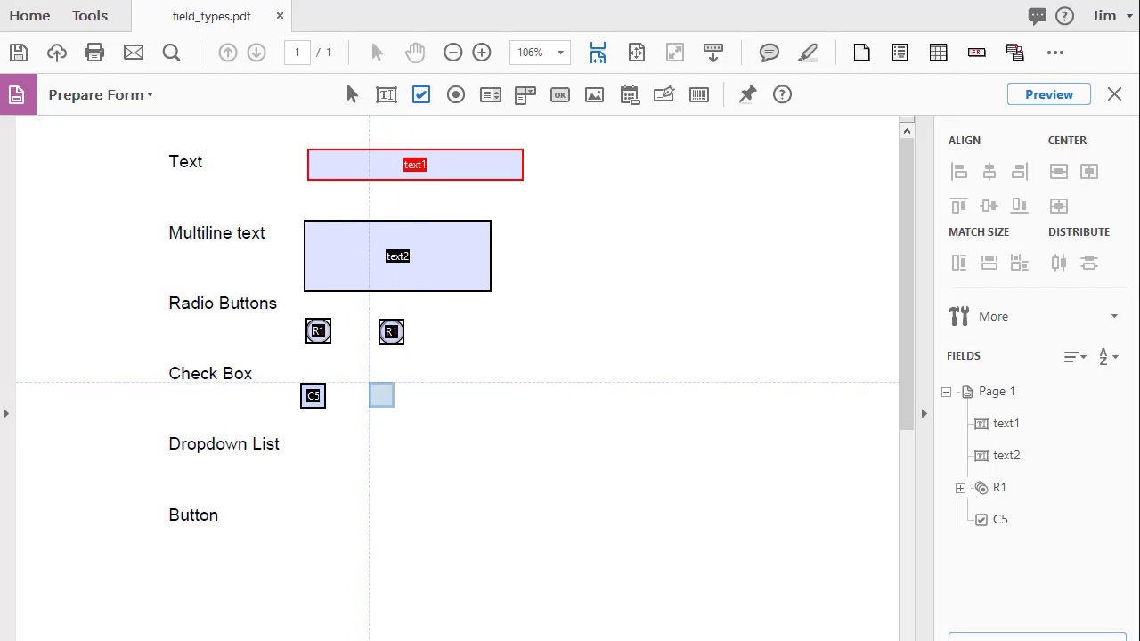
left_click(381, 394)
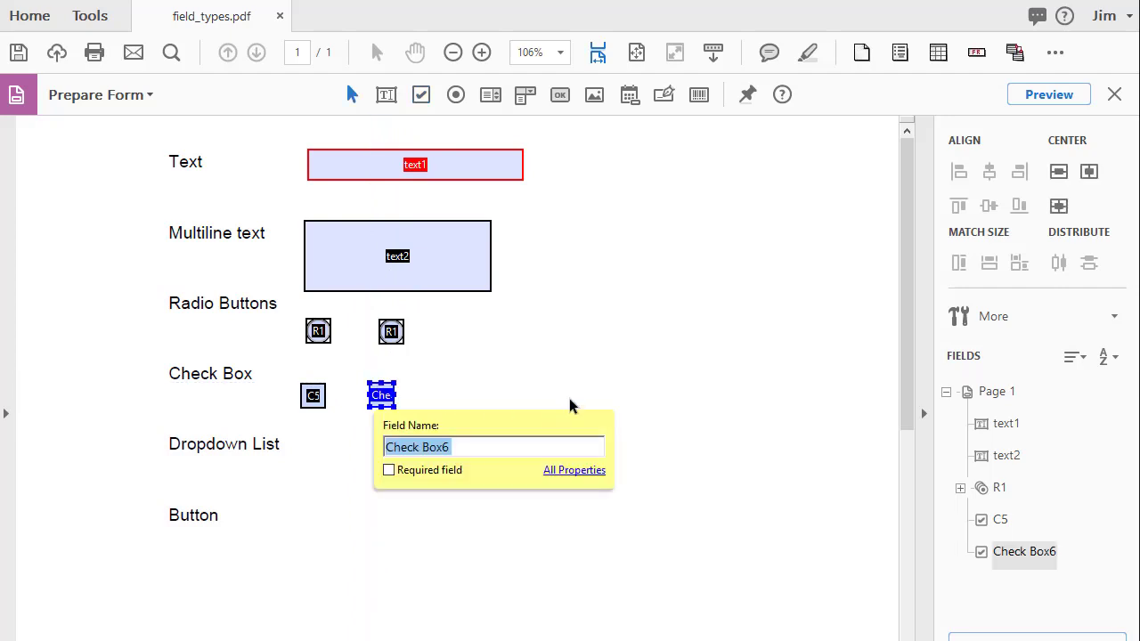
type("C6")
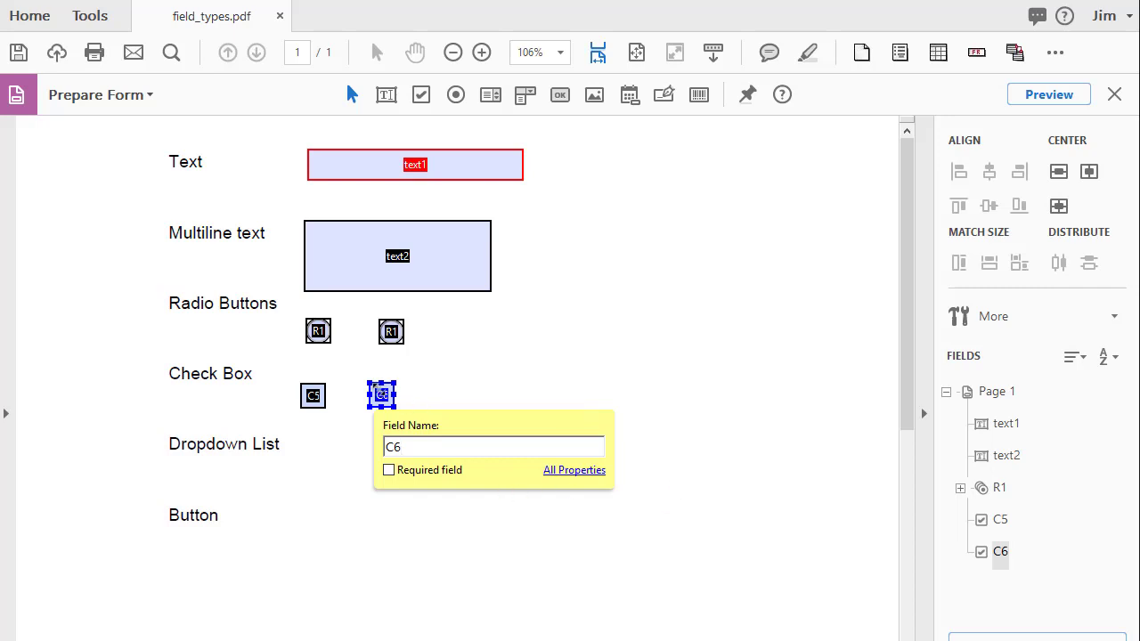
- Review the style and export value options of the C6 check box
double_click(381, 395)
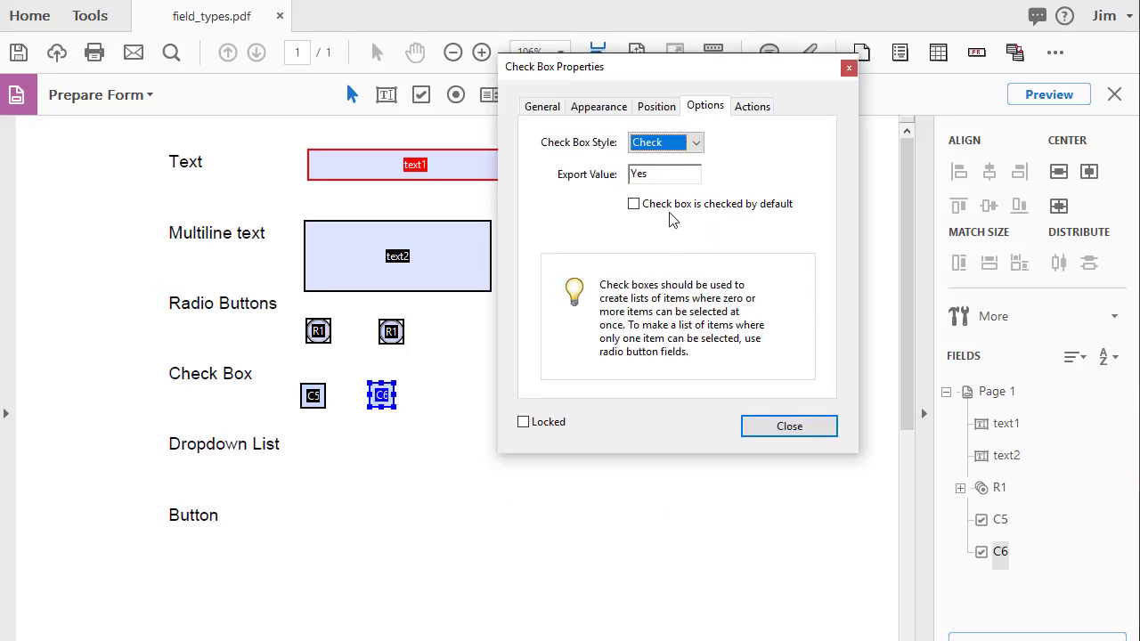
double_click(664, 173)
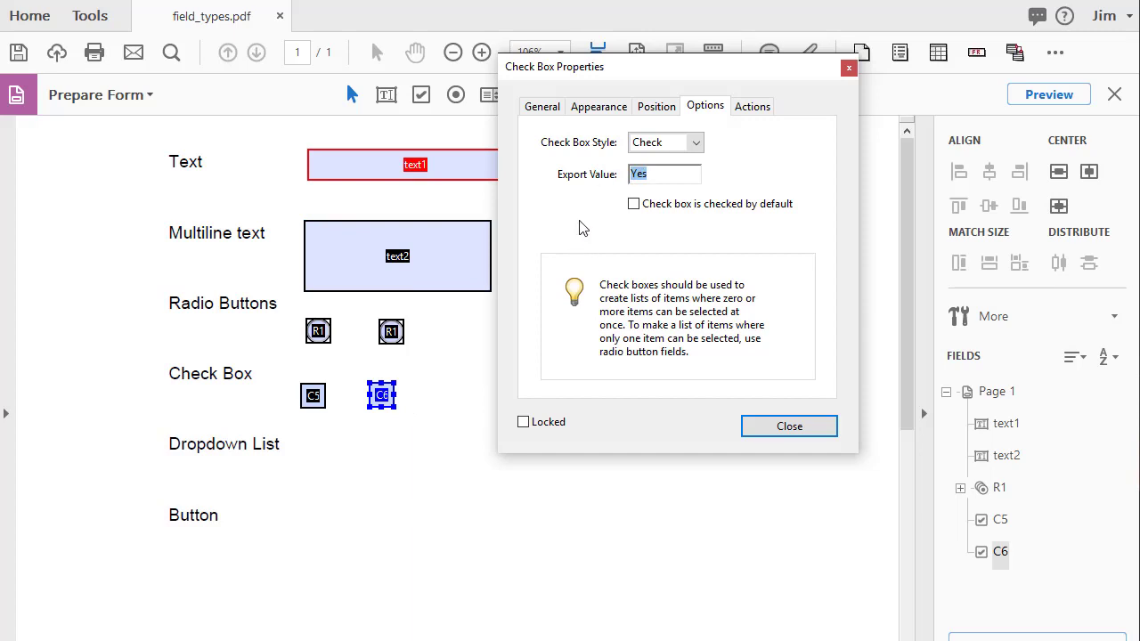
left_click(794, 426)
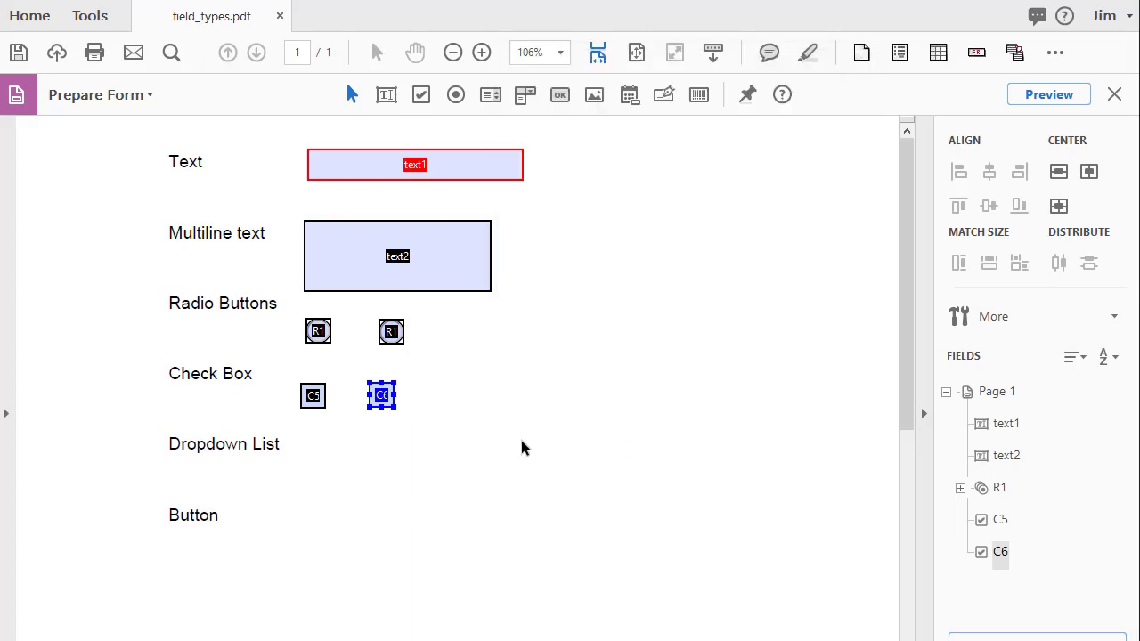
- Preview the form and test both check boxes by checking and unchecking them separately and together
left_click(1048, 94)
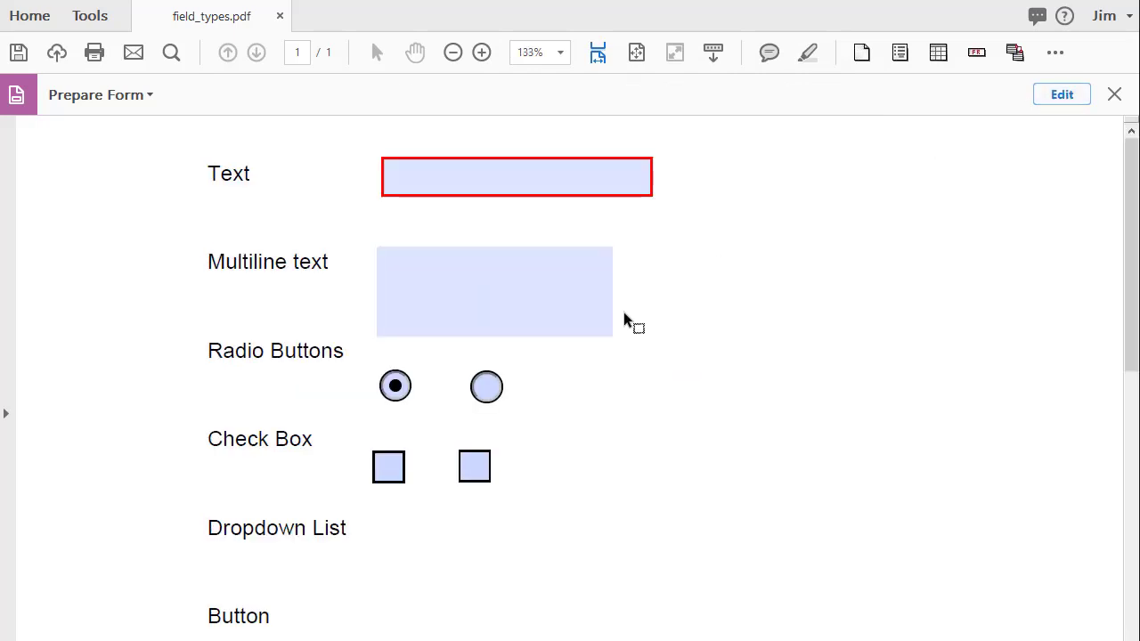
left_click(396, 478)
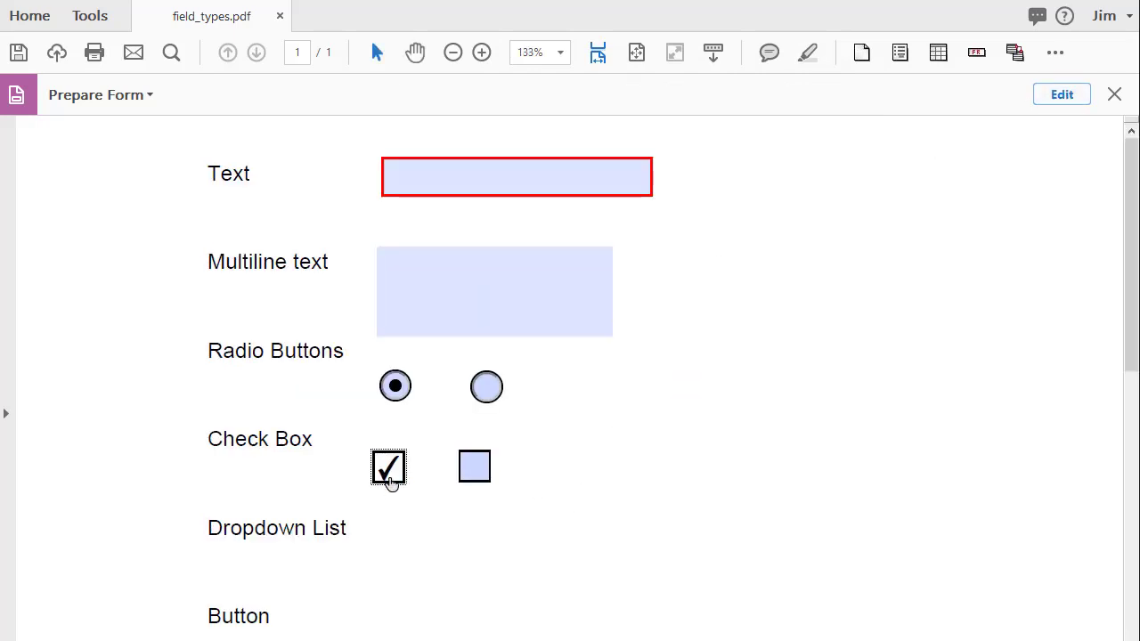
left_click(391, 482)
left_click(481, 472)
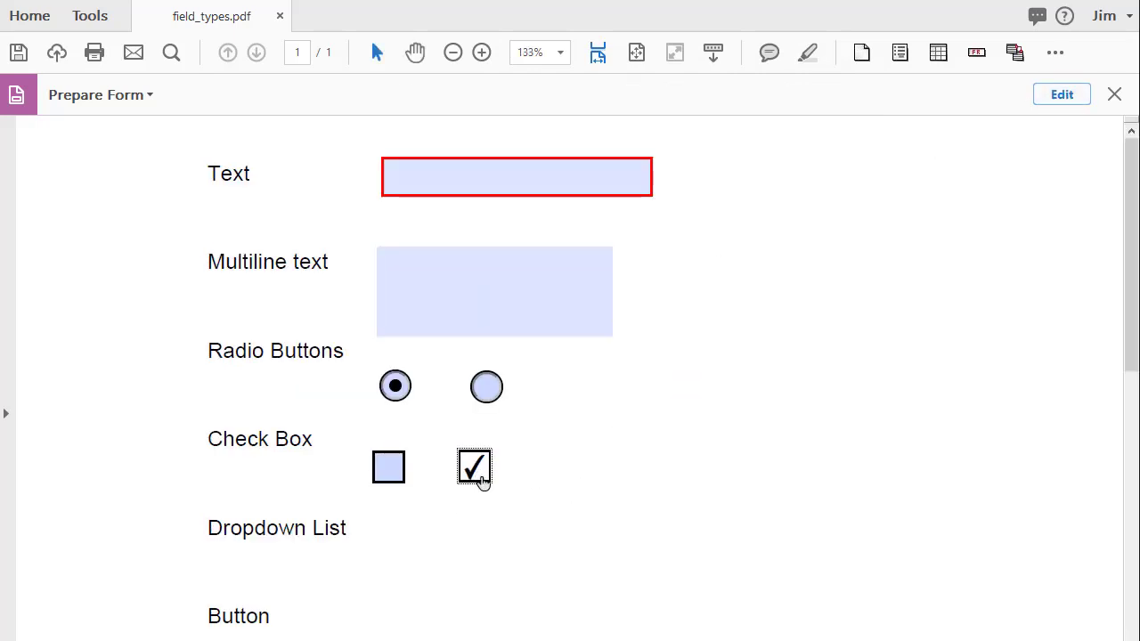
left_click(479, 476)
left_click(473, 470)
left_click(387, 470)
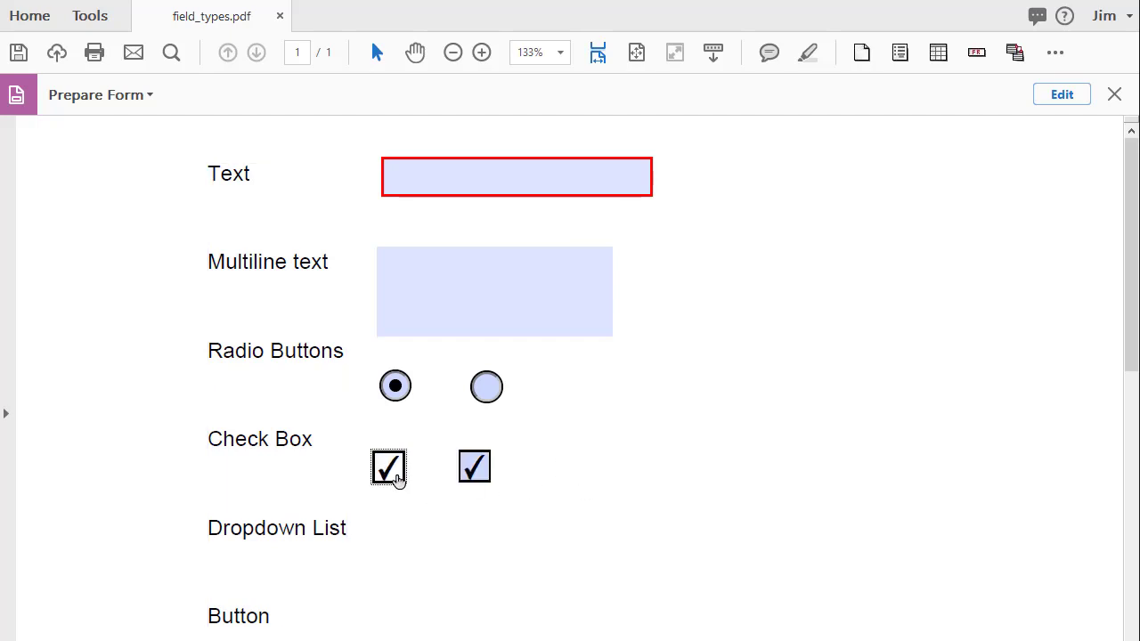
left_click(393, 474)
left_click(482, 474)
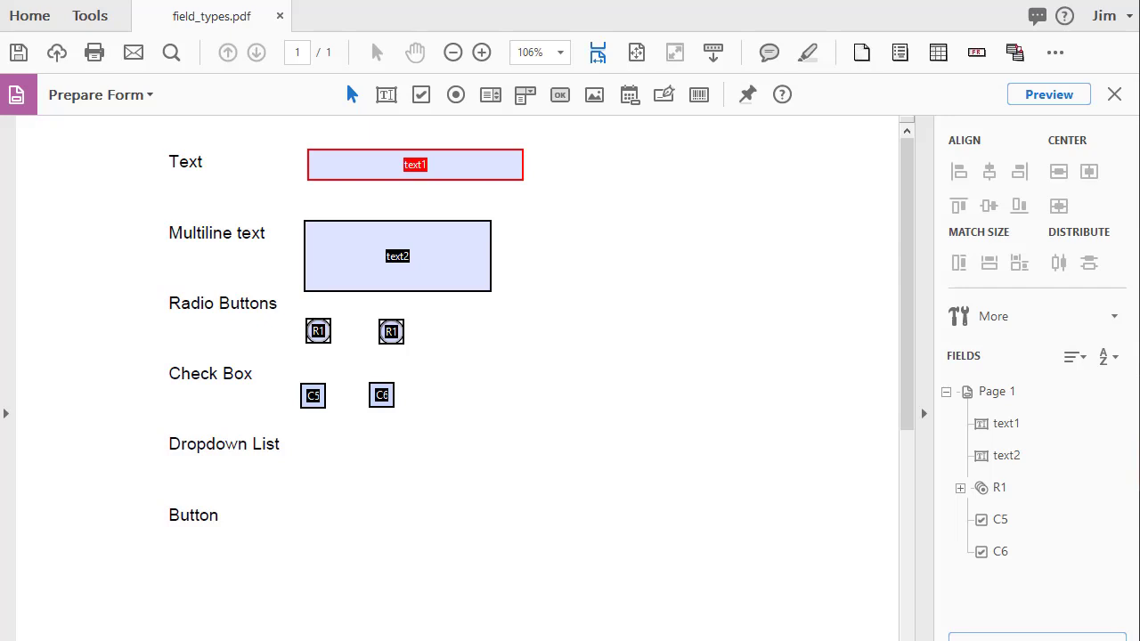
- Place a dropdown field just below the Dropdown List label and widen it to roughly double its default width
left_click(524, 94)
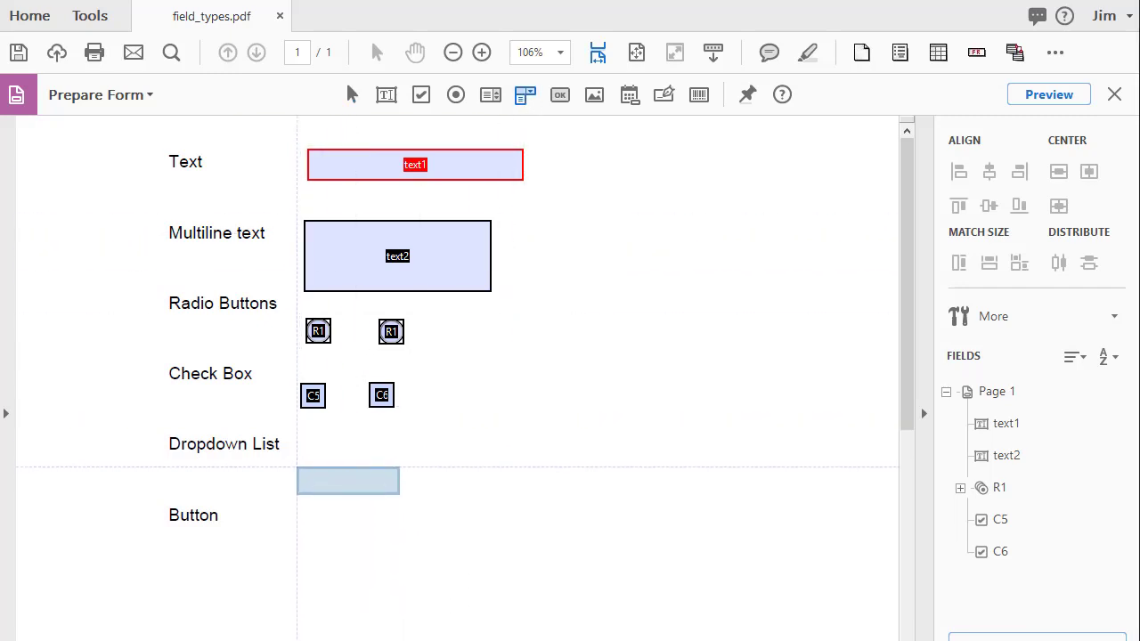
left_click(299, 464)
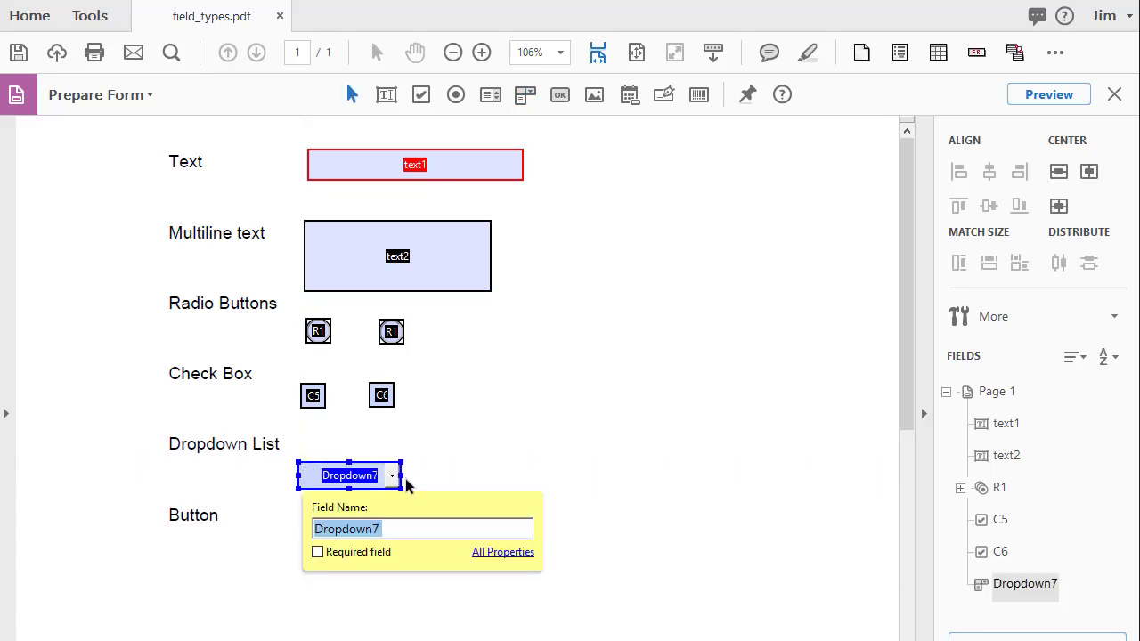
left_click_drag(398, 475, 499, 475)
- Add the item New York with export value NY to the dropdown's item list
double_click(440, 482)
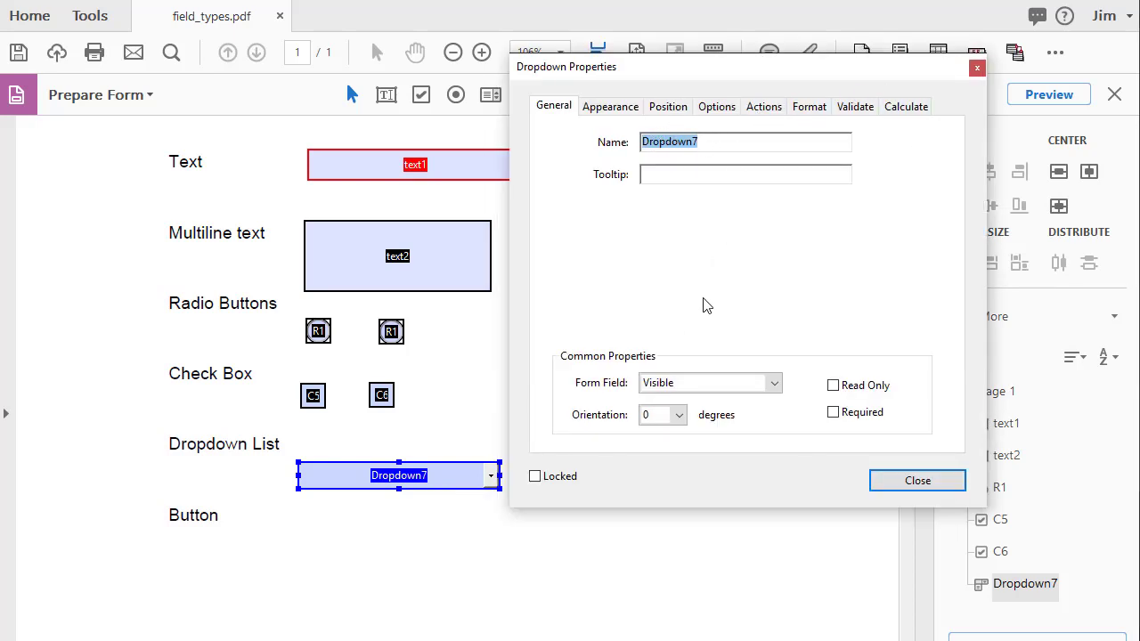
left_click(721, 114)
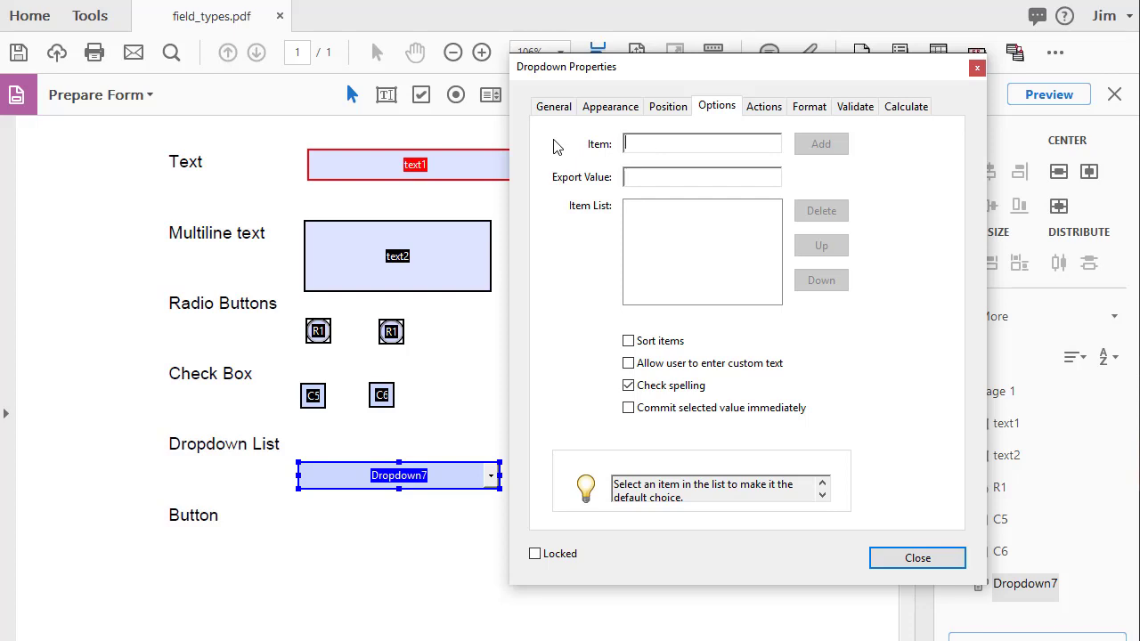
type("New York")
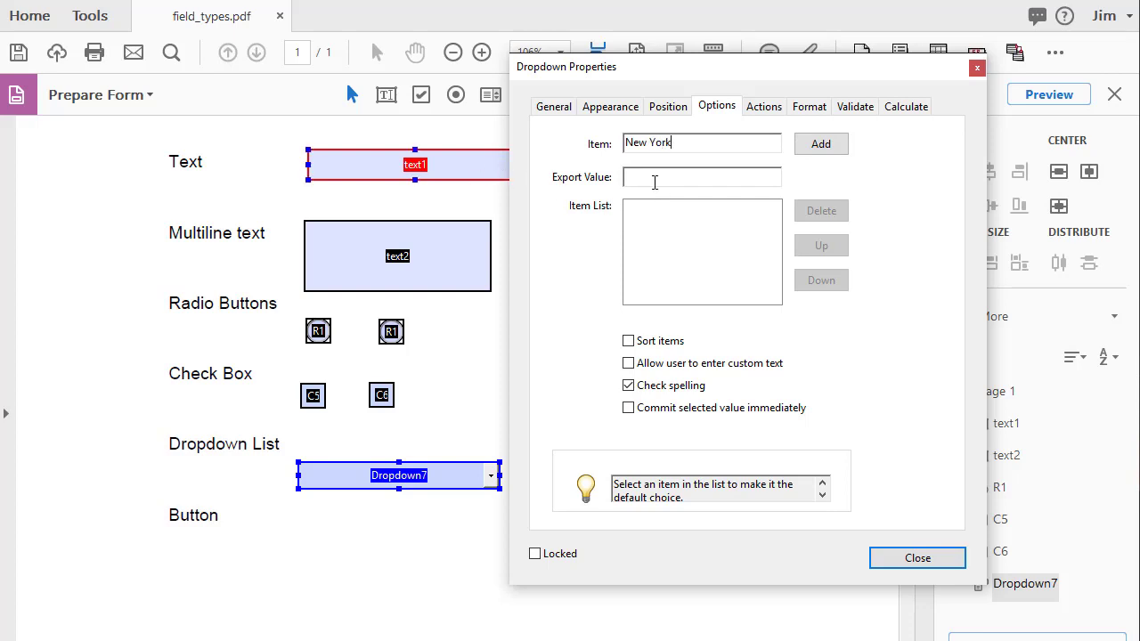
left_click(656, 181)
type("NY")
left_click(835, 152)
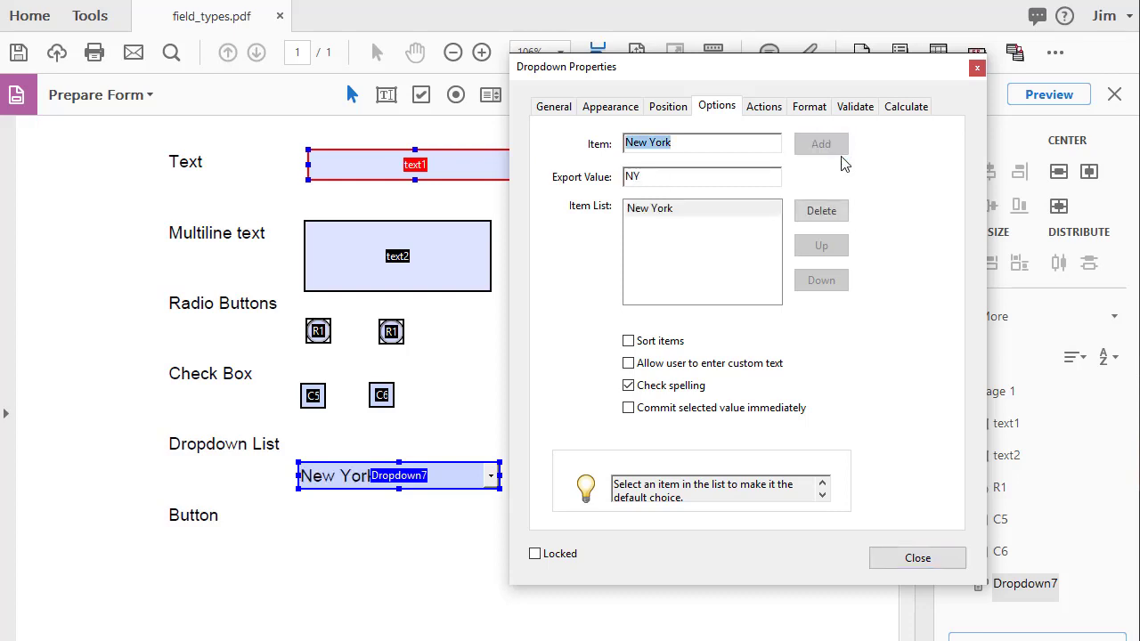
- Add a second item, North Carolina, with export value NC to the dropdown's item list
left_click(700, 144)
left_click_drag(694, 145, 549, 151)
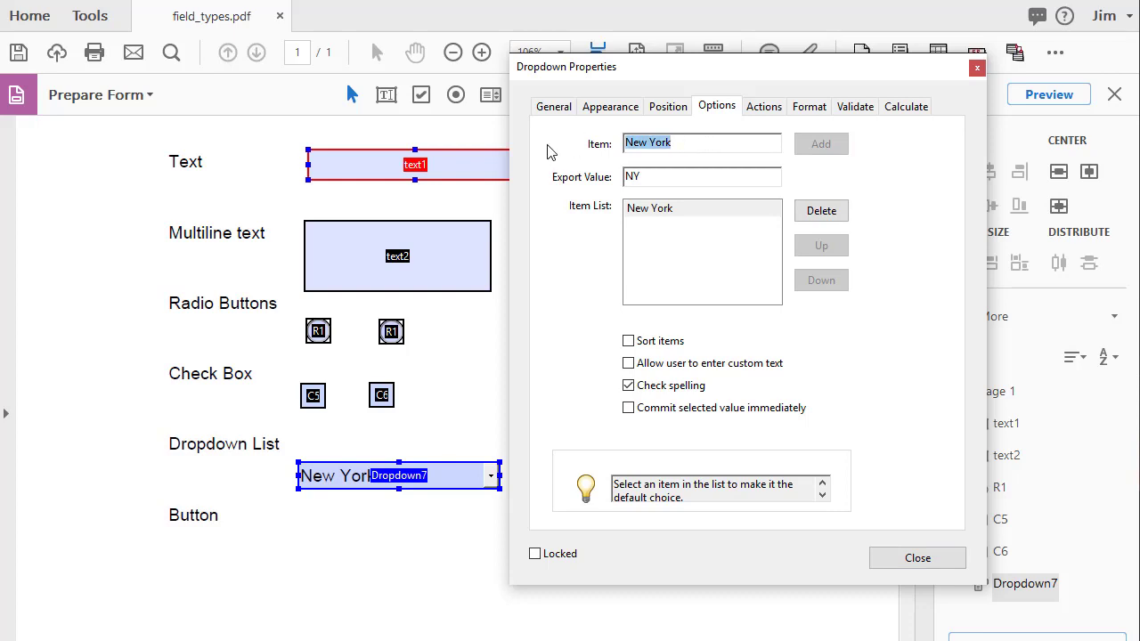
type("No")
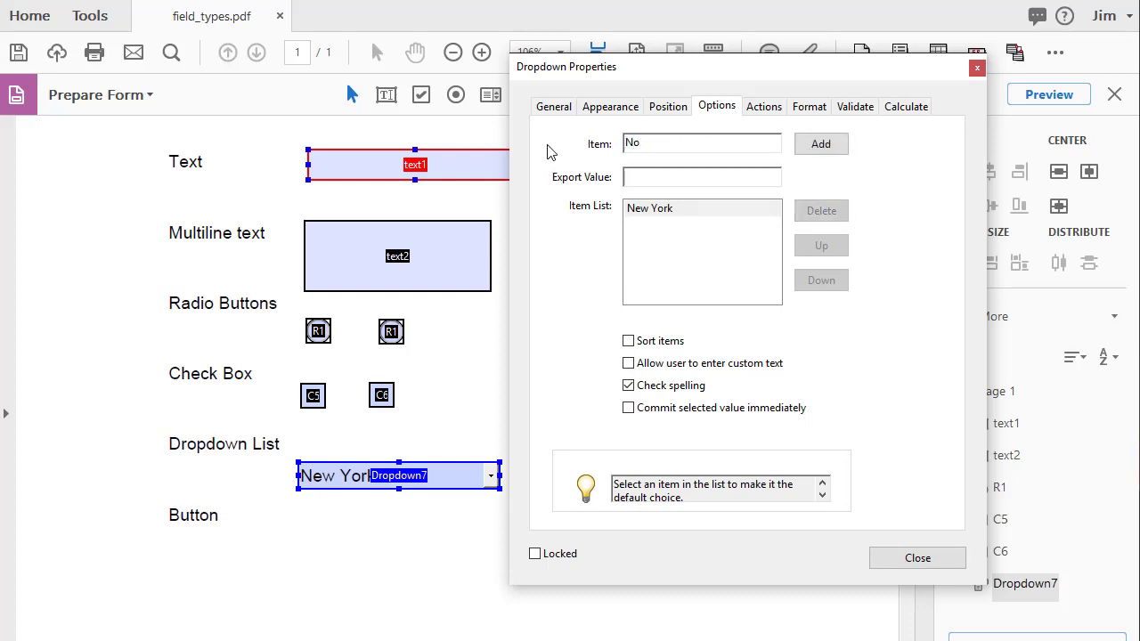
type("rth carolina")
key("BackSpace")
type("C")
left_click(628, 171)
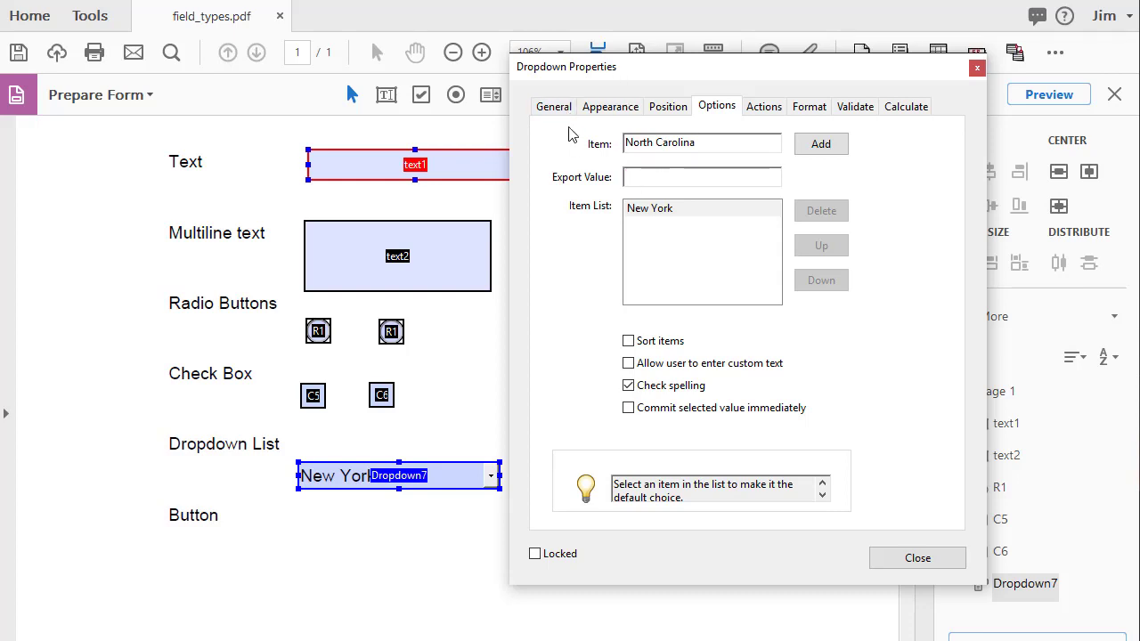
type("NC")
left_click(828, 145)
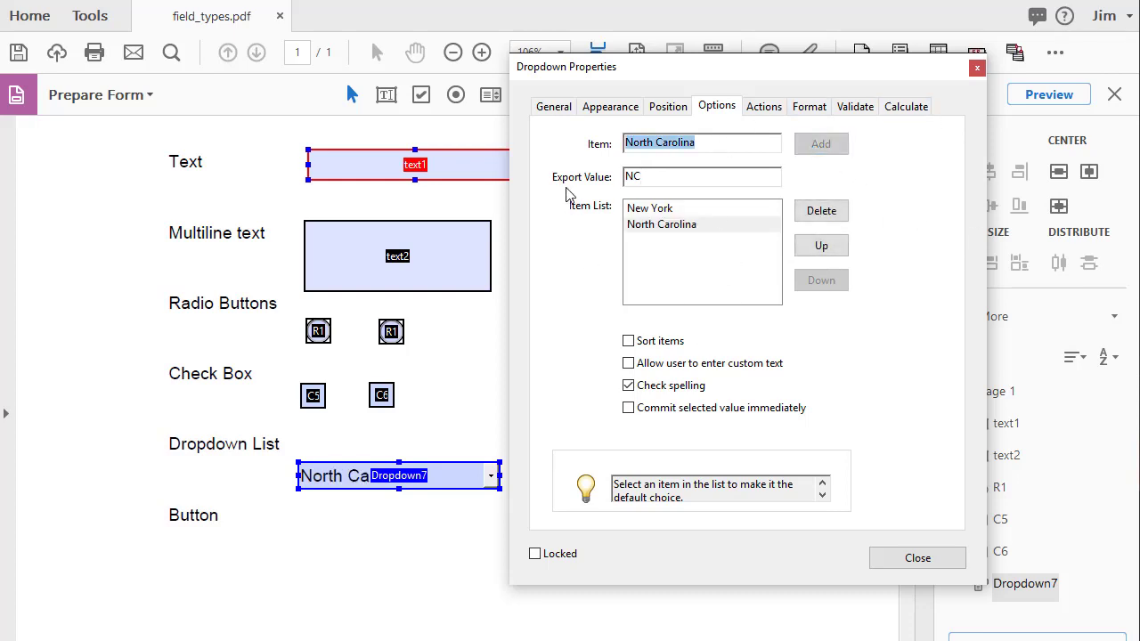
- Review the dropdown's general properties and item options, and close its properties
left_click(553, 106)
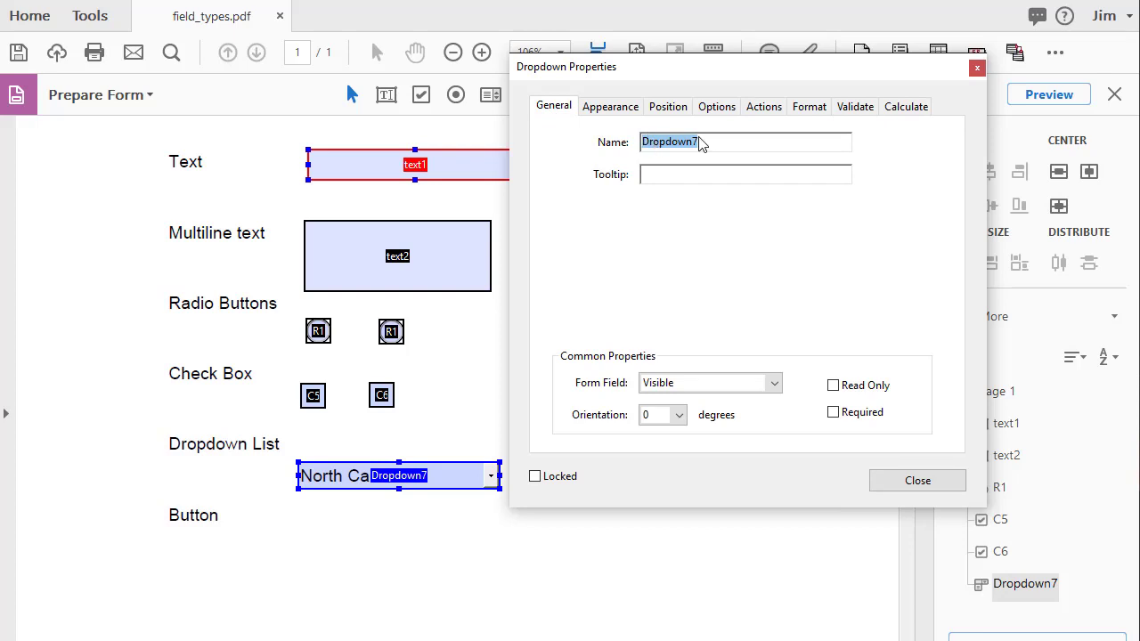
left_click(726, 112)
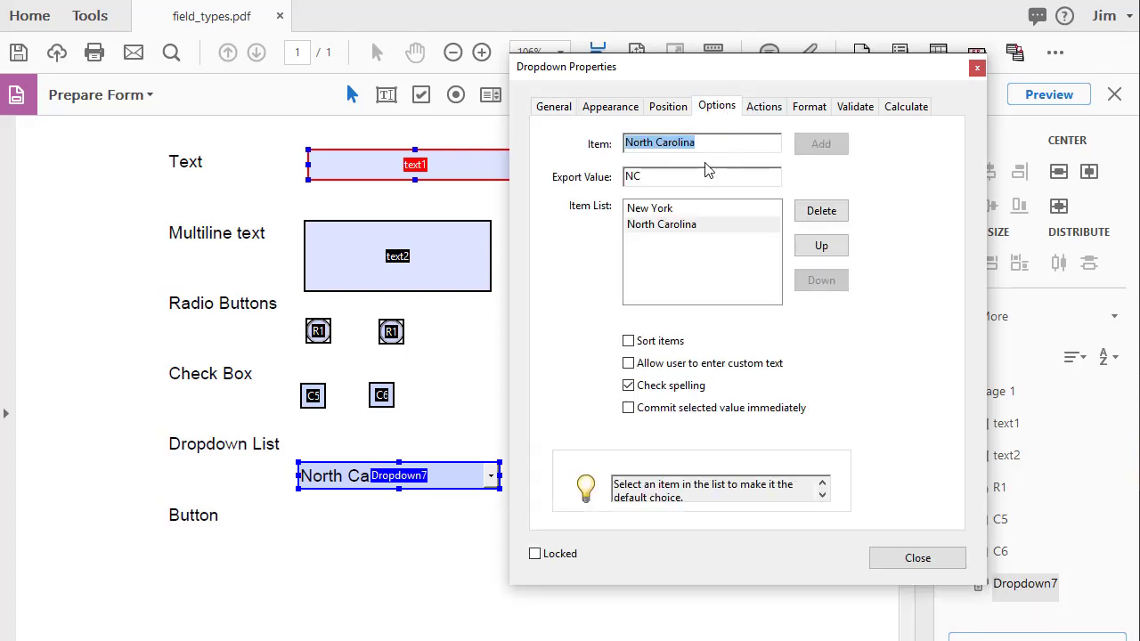
left_click(913, 557)
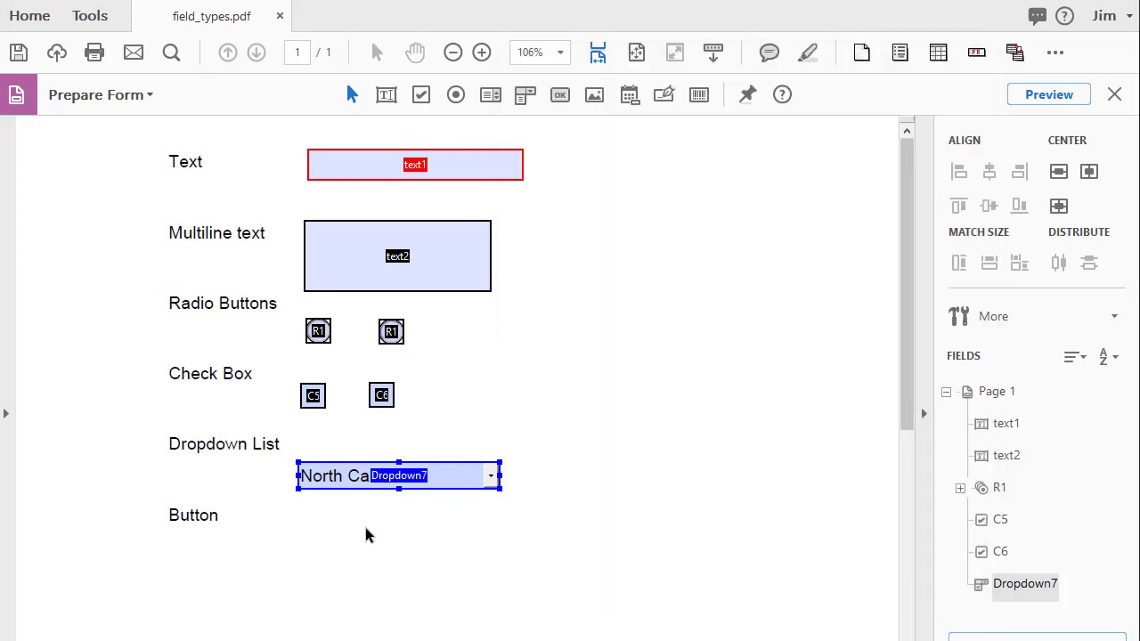
- Preview the form, choose New York in the dropdown list to test it, and return to form editing
left_click(1037, 95)
left_click(614, 569)
left_click(615, 572)
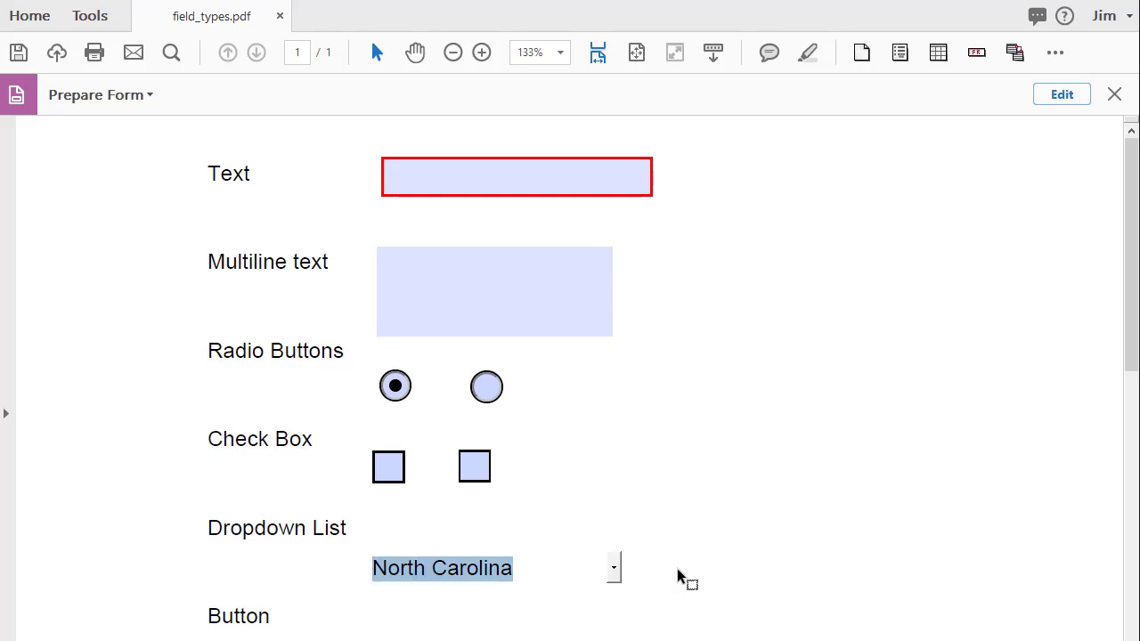
left_click(614, 571)
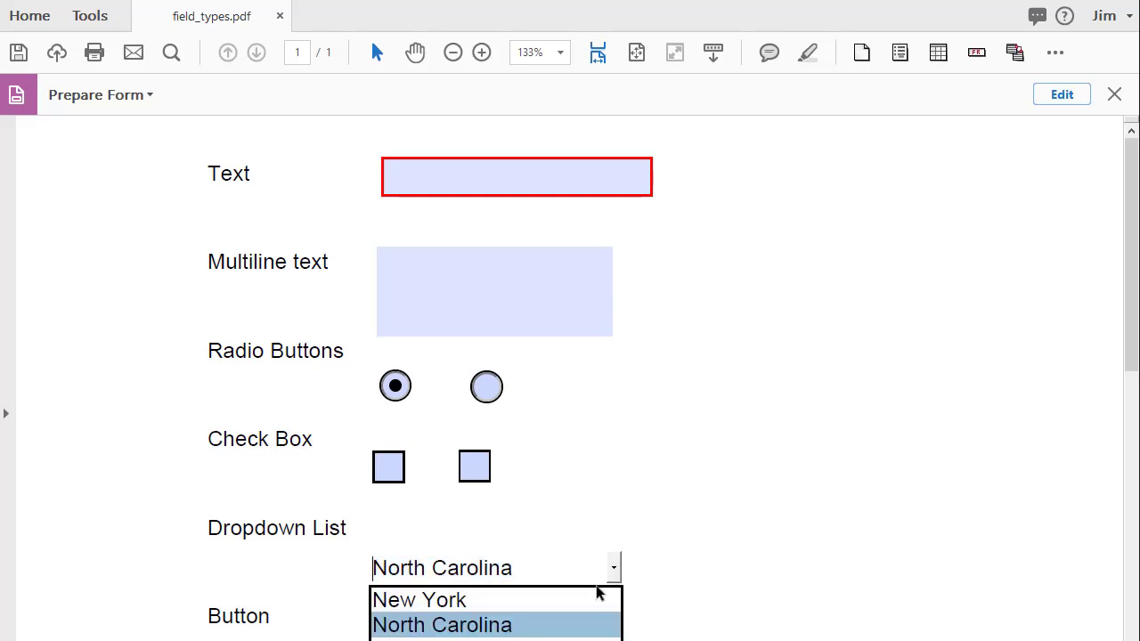
left_click(585, 612)
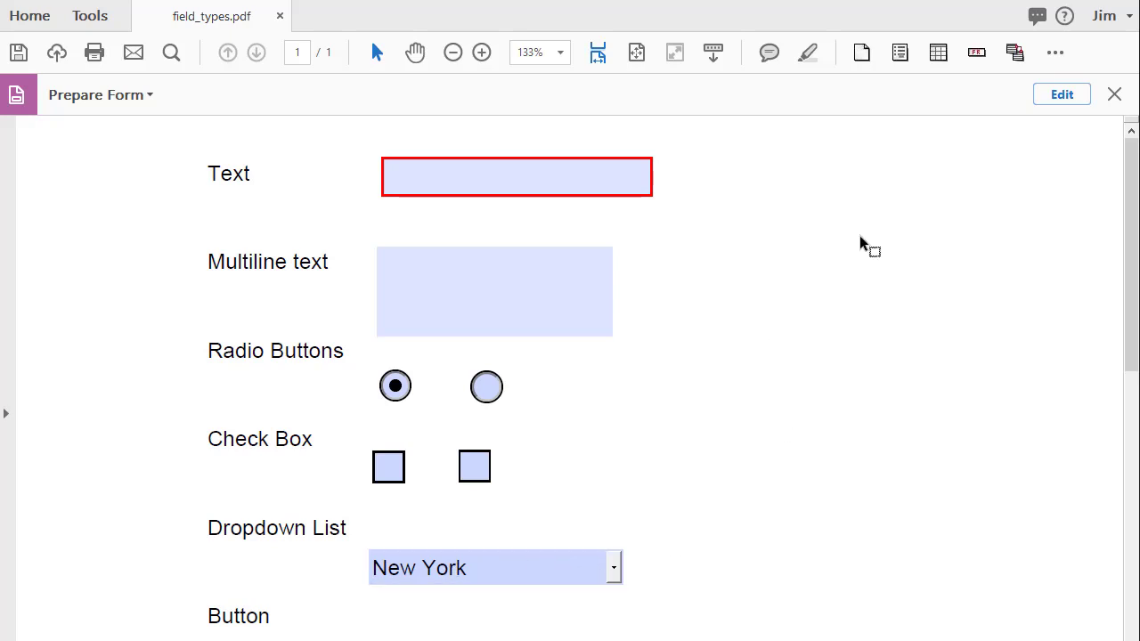
left_click(1064, 95)
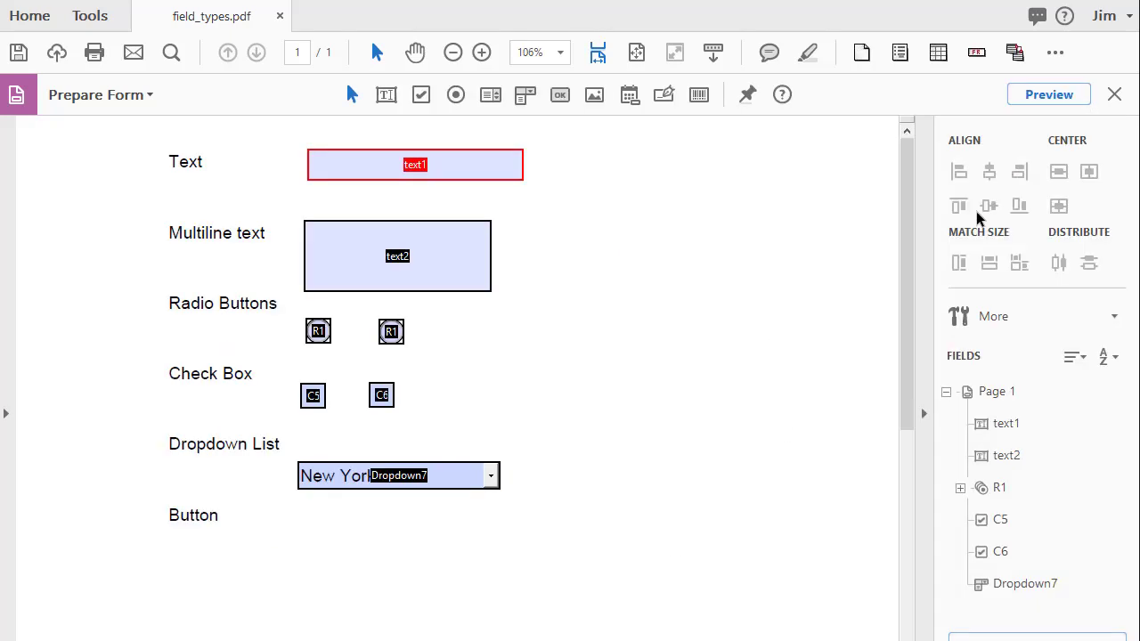
- Add a placeholder item --Select-- without an export value to the dropdown's item list
double_click(458, 477)
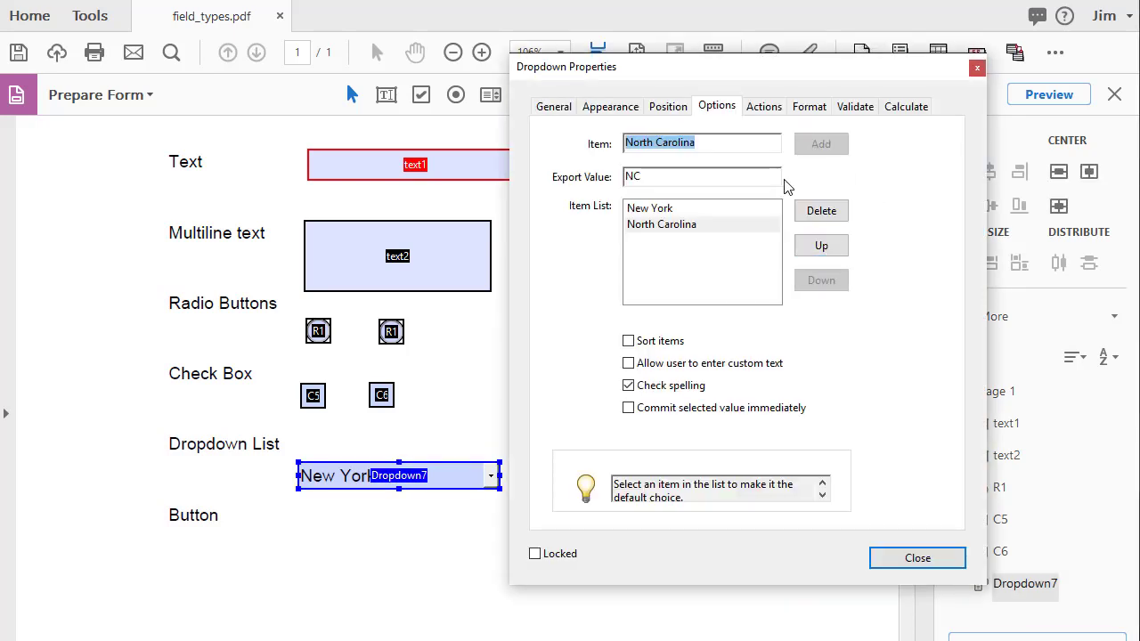
type("--")
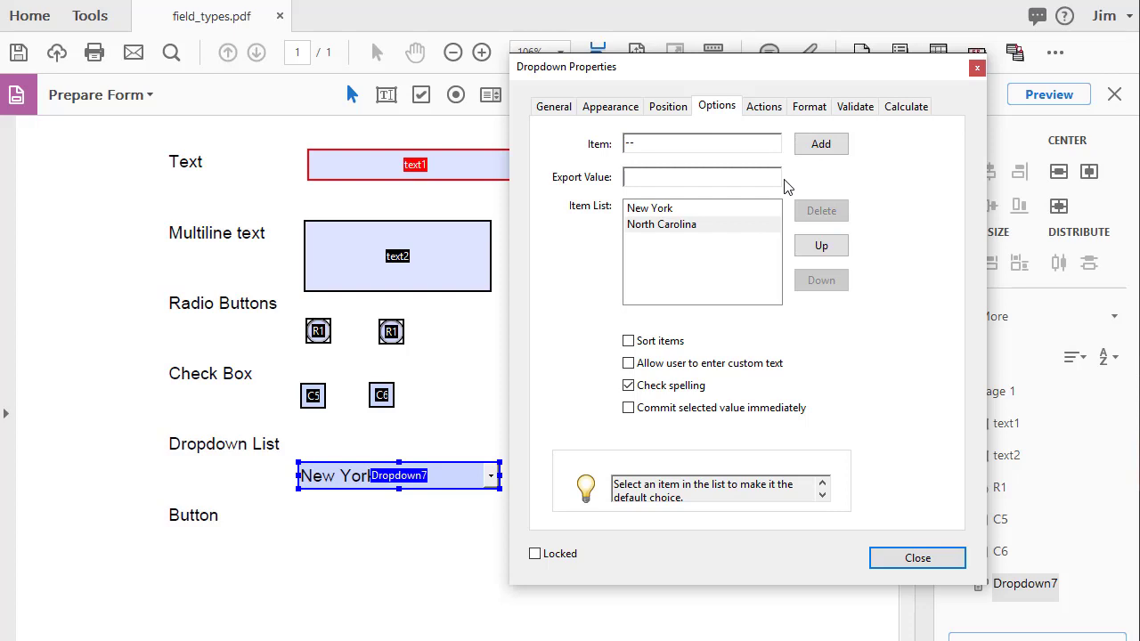
type("Select--")
left_click(820, 146)
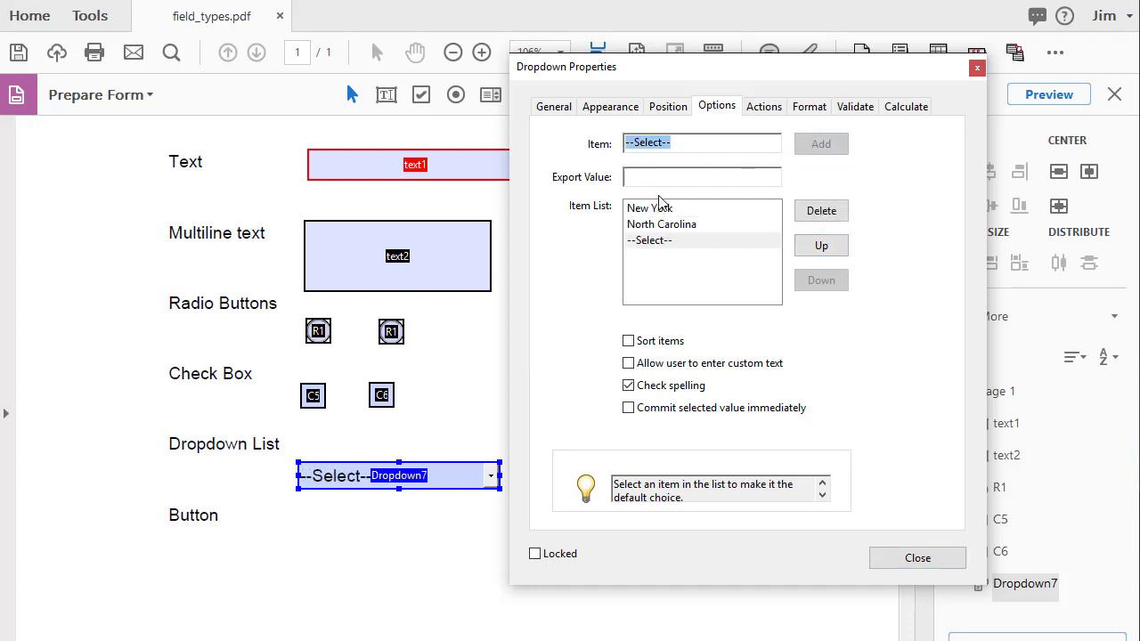
- Move --Select-- to the start of the item list and make it the dropdown's default choice
left_click(834, 249)
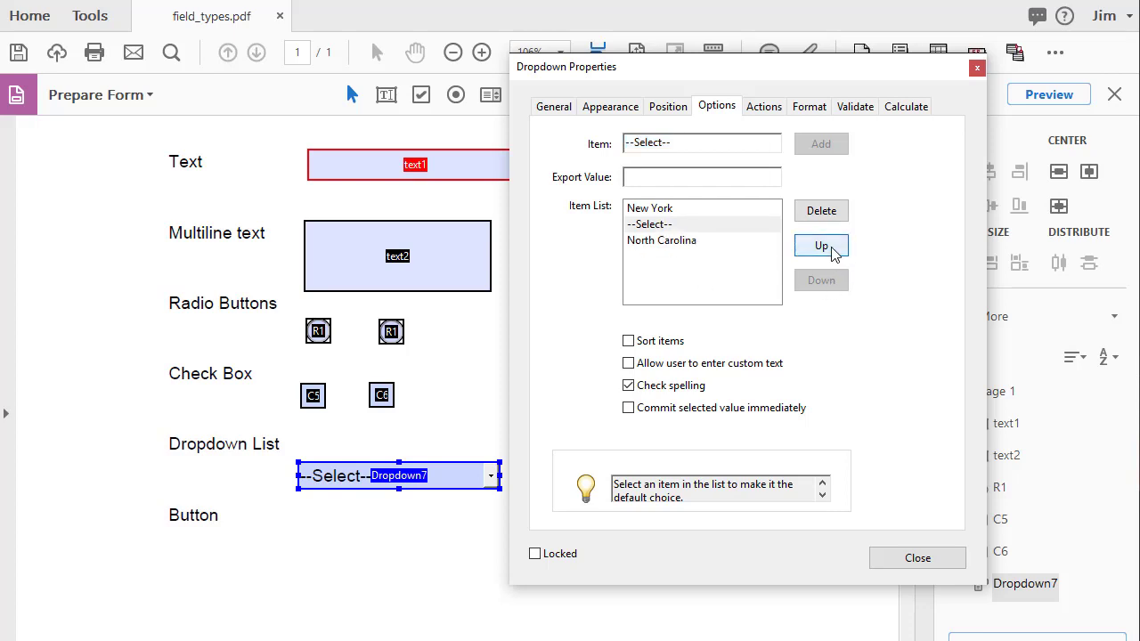
left_click(834, 250)
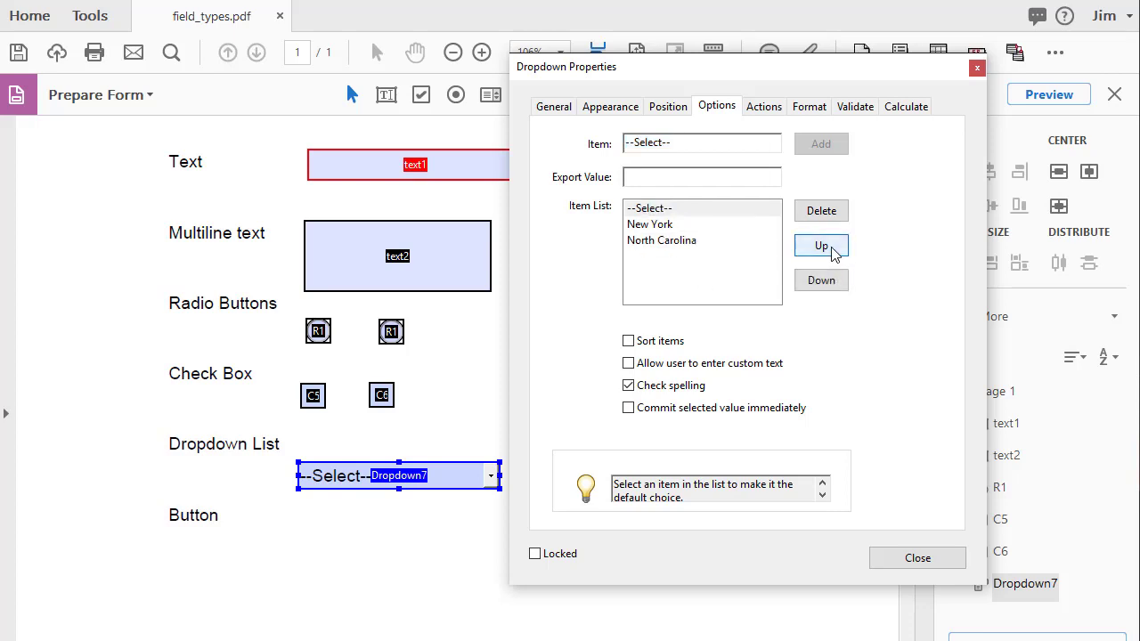
left_click(689, 212)
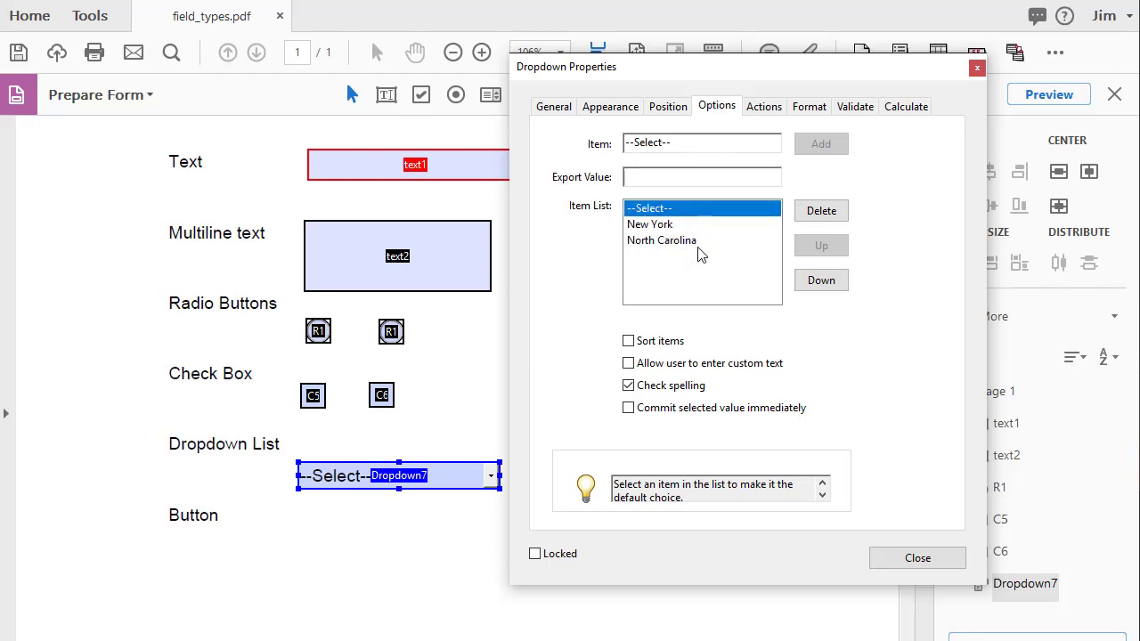
left_click(909, 558)
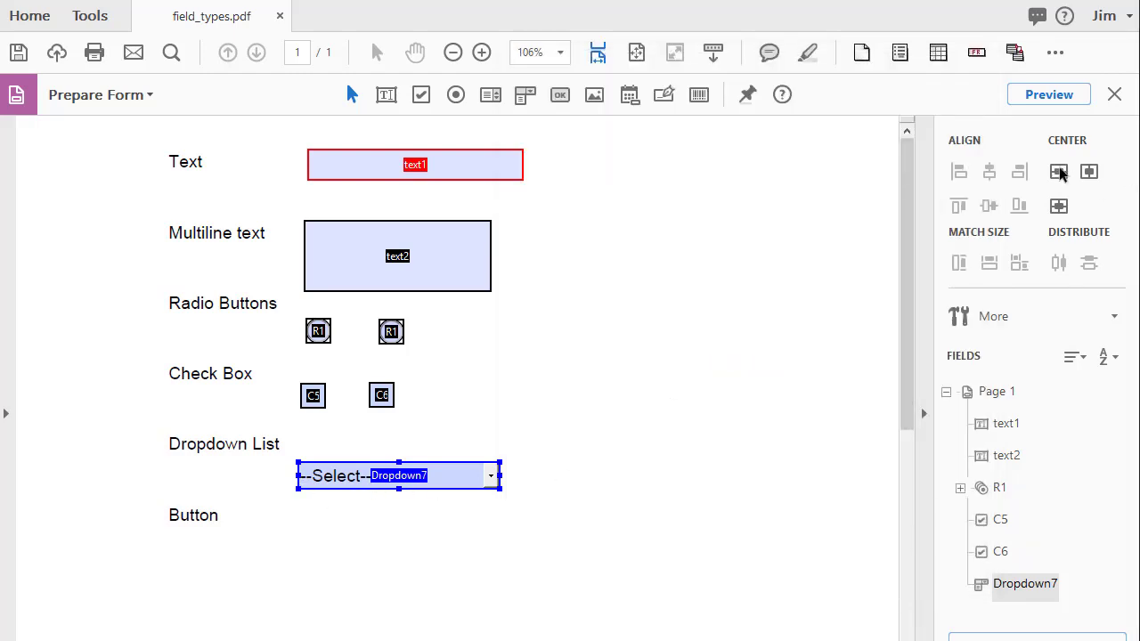
- Preview the form, test the dropdown with New York, North Carolina and --Select--, and return to form editing
left_click(1035, 101)
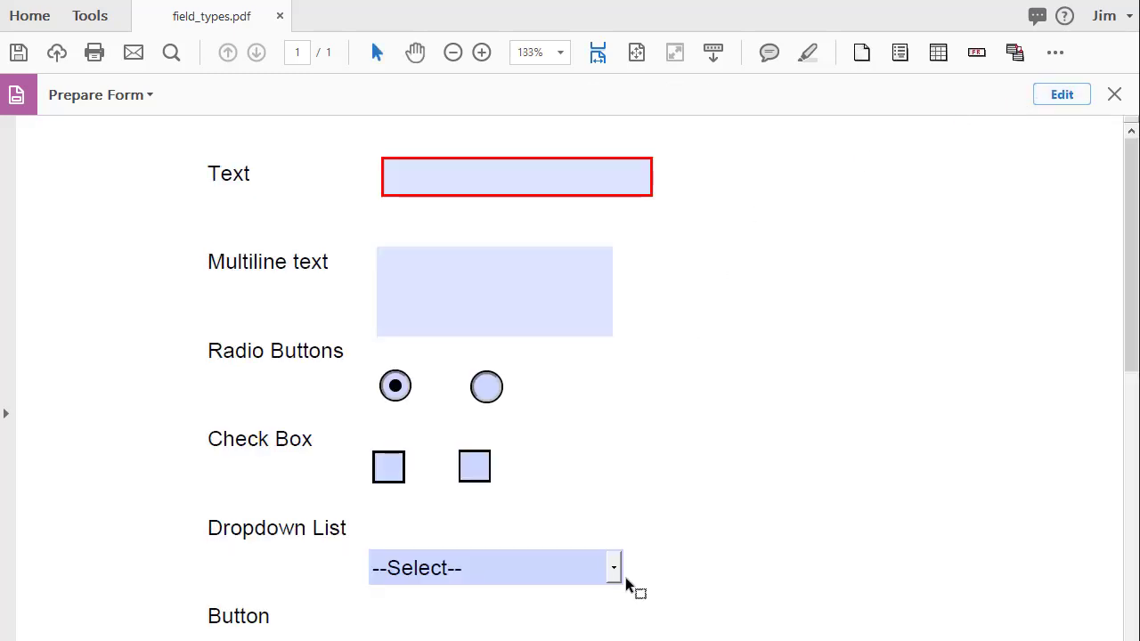
left_click(617, 577)
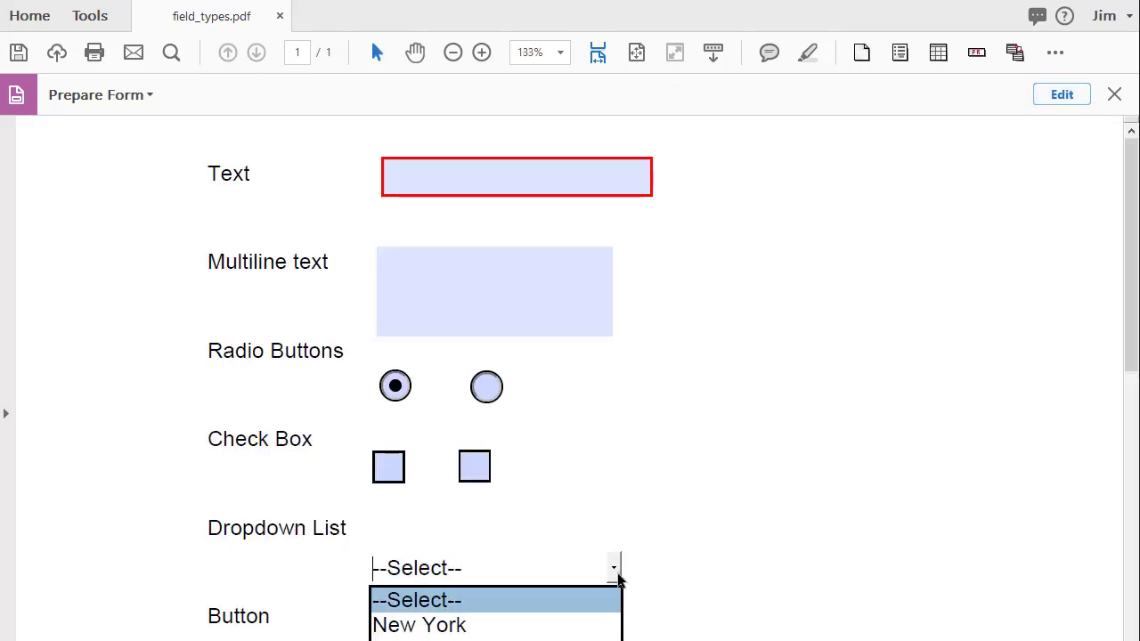
left_click(602, 616)
left_click(618, 572)
left_click(593, 637)
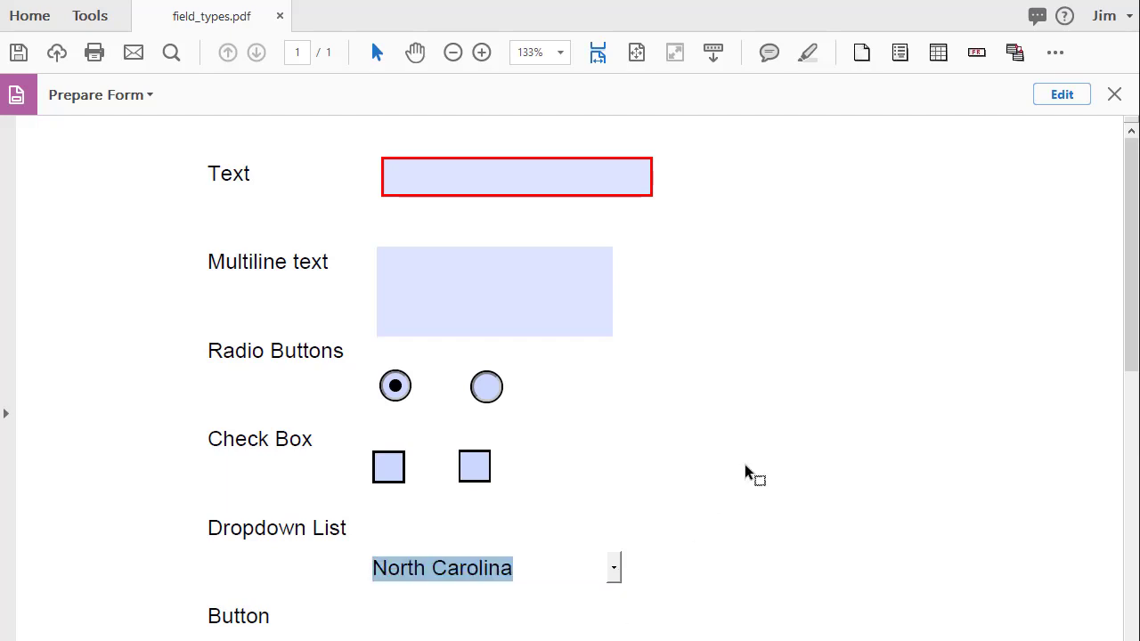
left_click(612, 574)
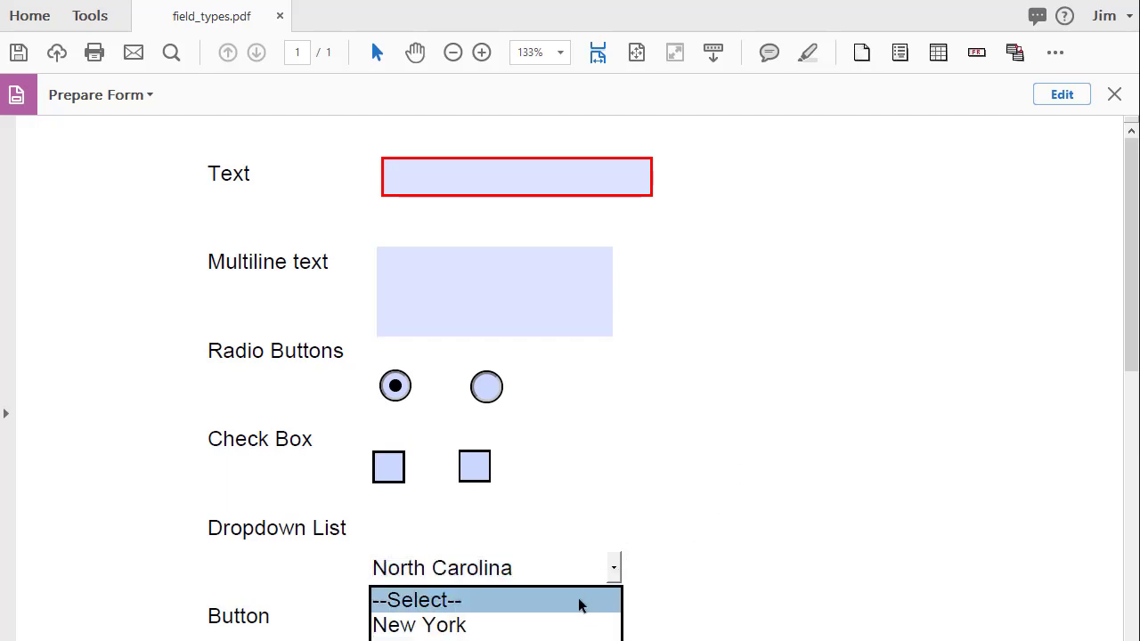
left_click(580, 602)
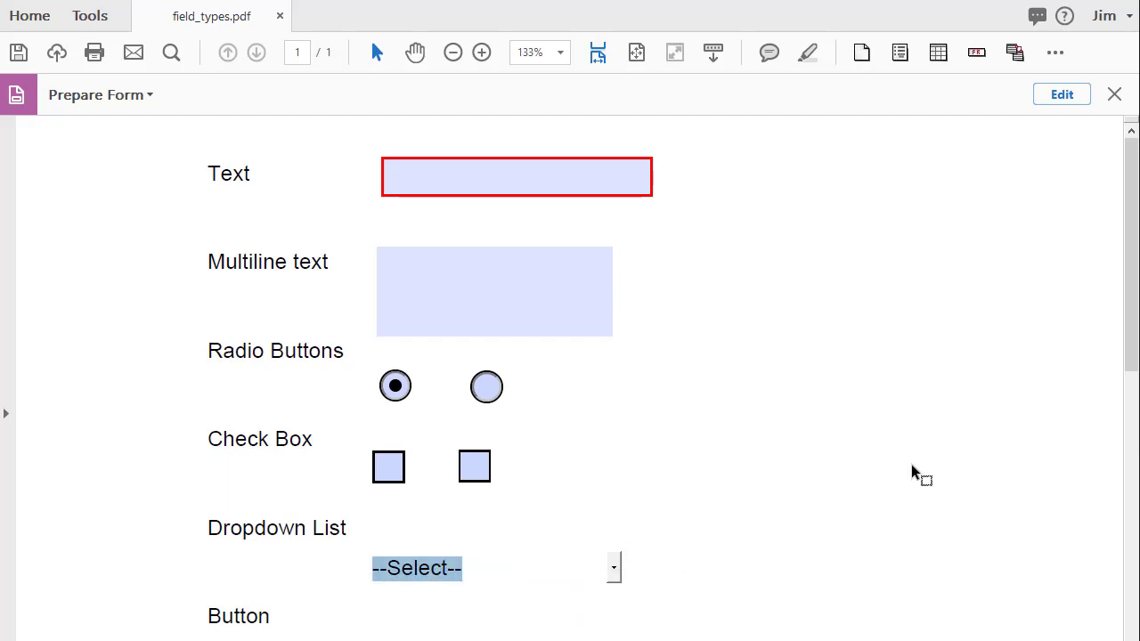
left_click(1051, 98)
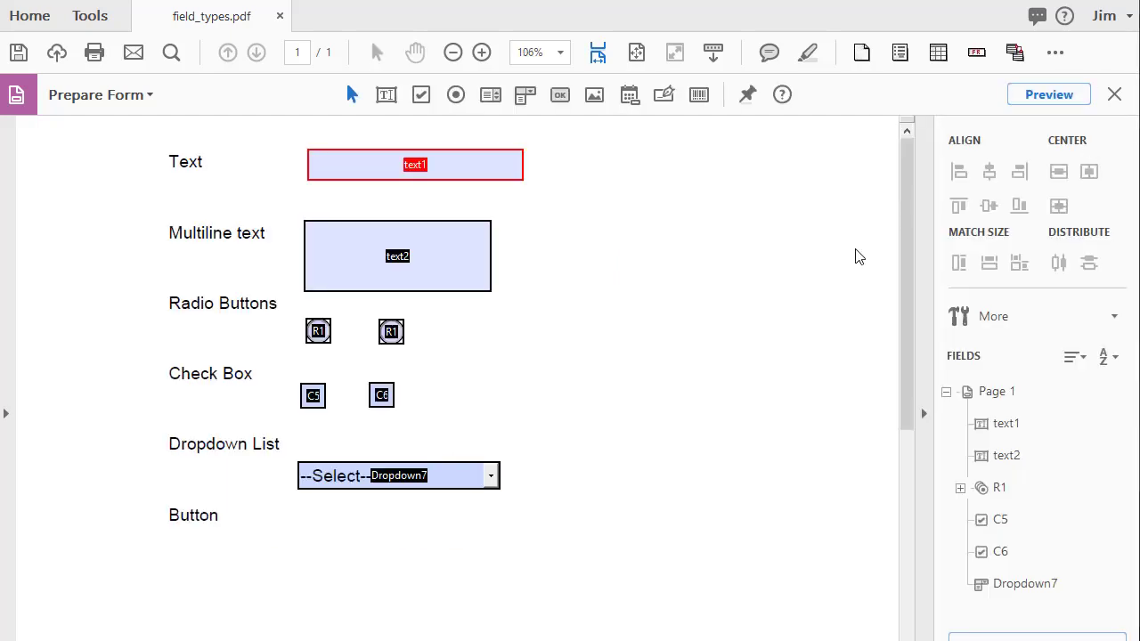
- Place a button field beside the Button label and name it SUBMIT
left_click(560, 94)
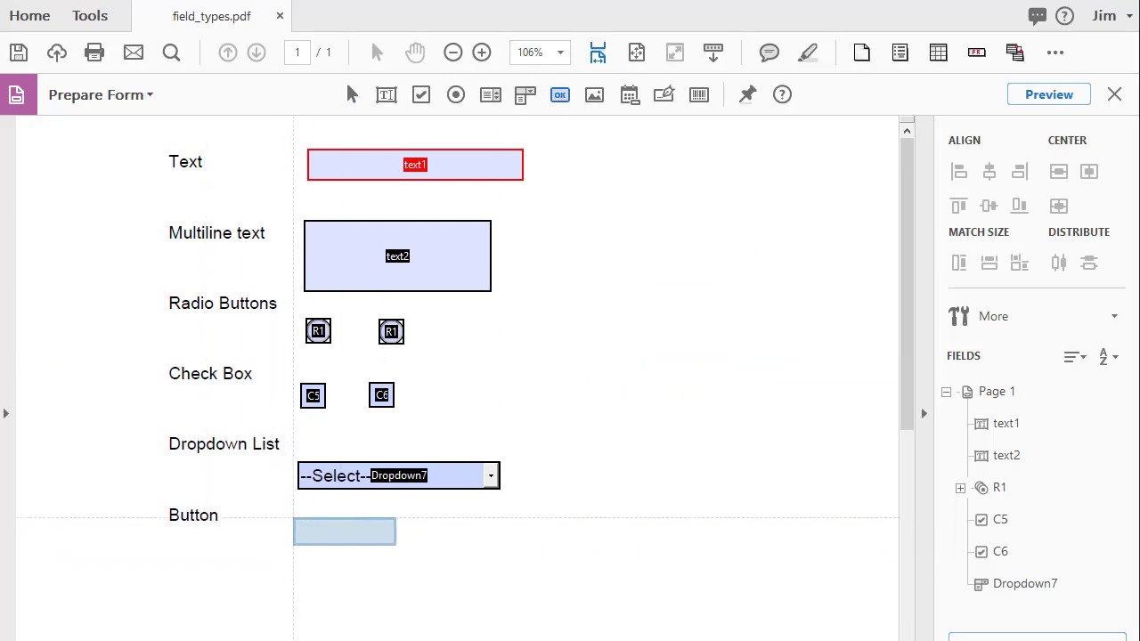
left_click(299, 520)
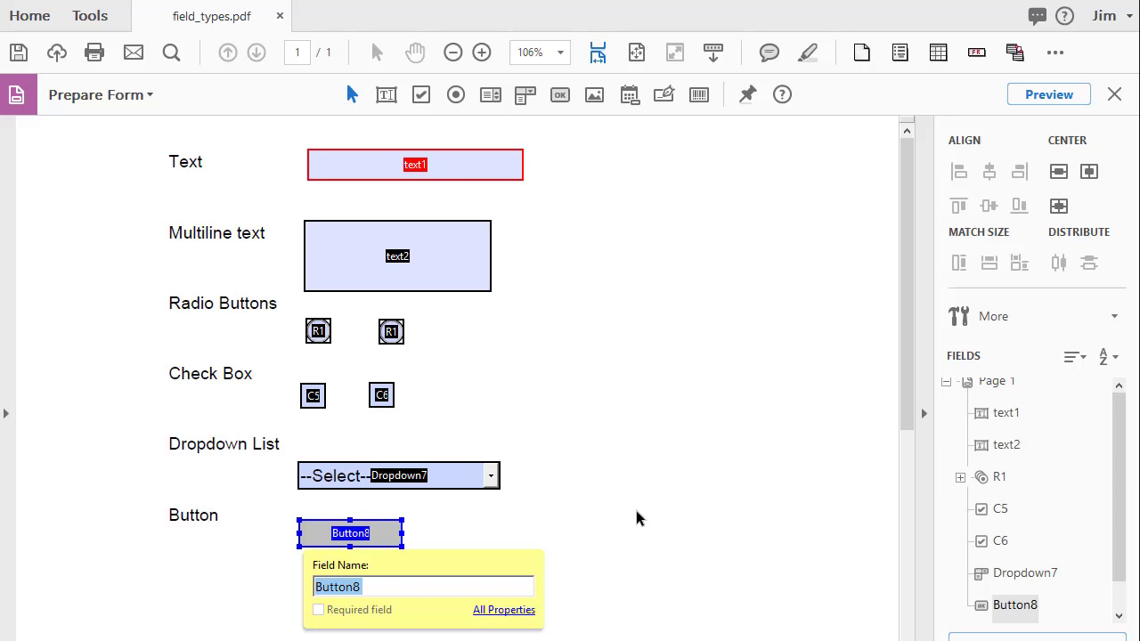
type("SUBMIT")
key("Return")
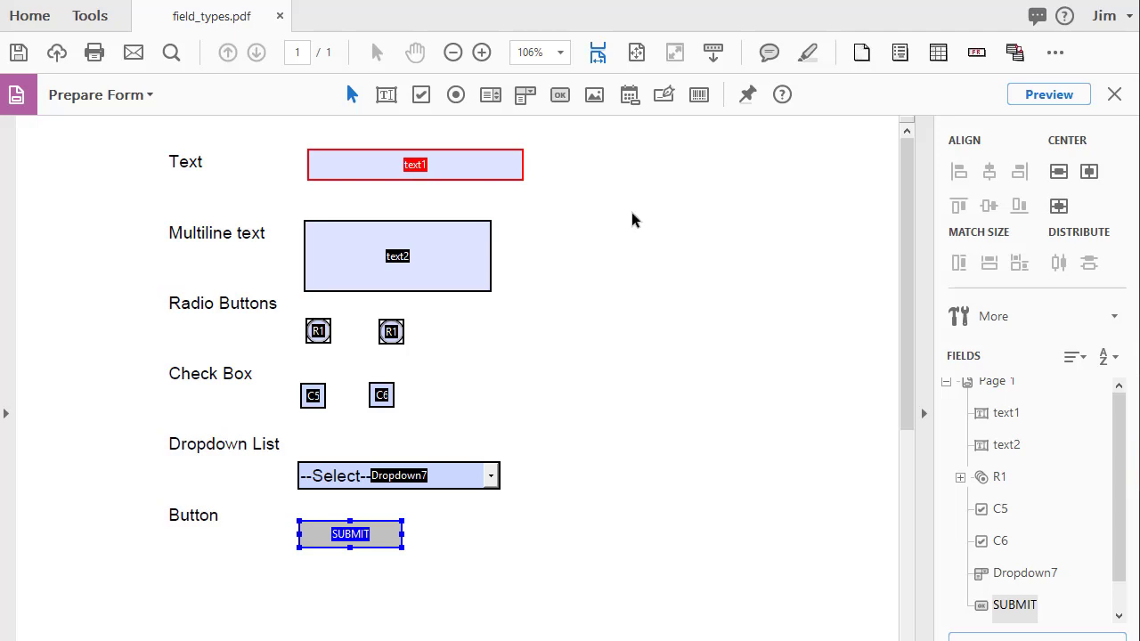
- Set the text1 field's visibility to Hidden, preview the form to check it, and return to form editing
left_click(479, 169, "ctrl")
double_click(479, 169)
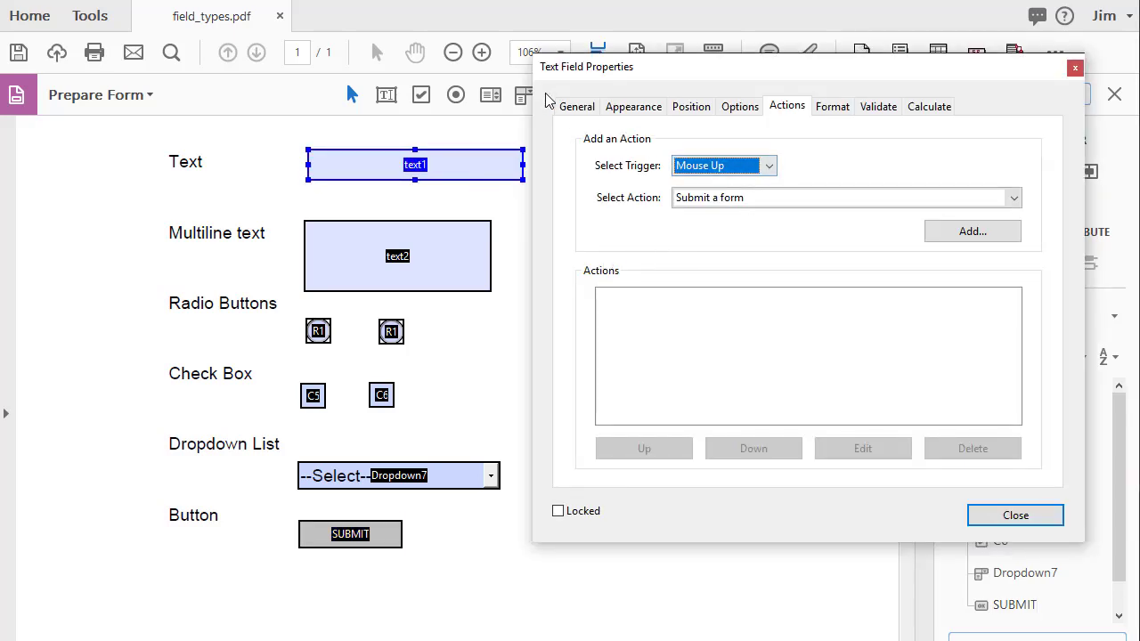
left_click(571, 107)
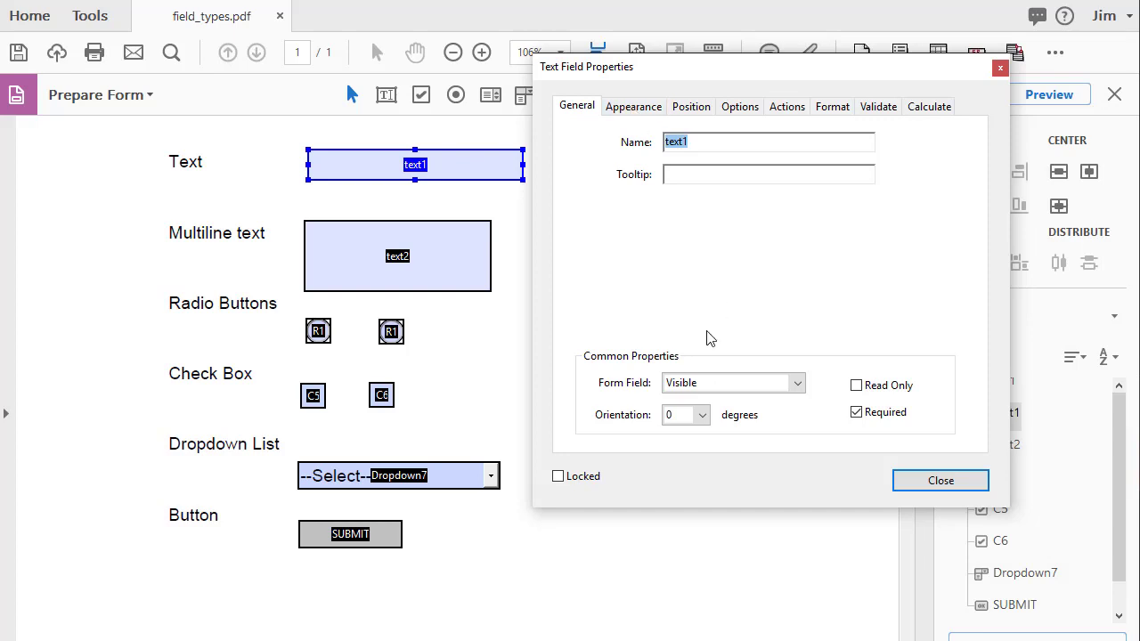
left_click(798, 385)
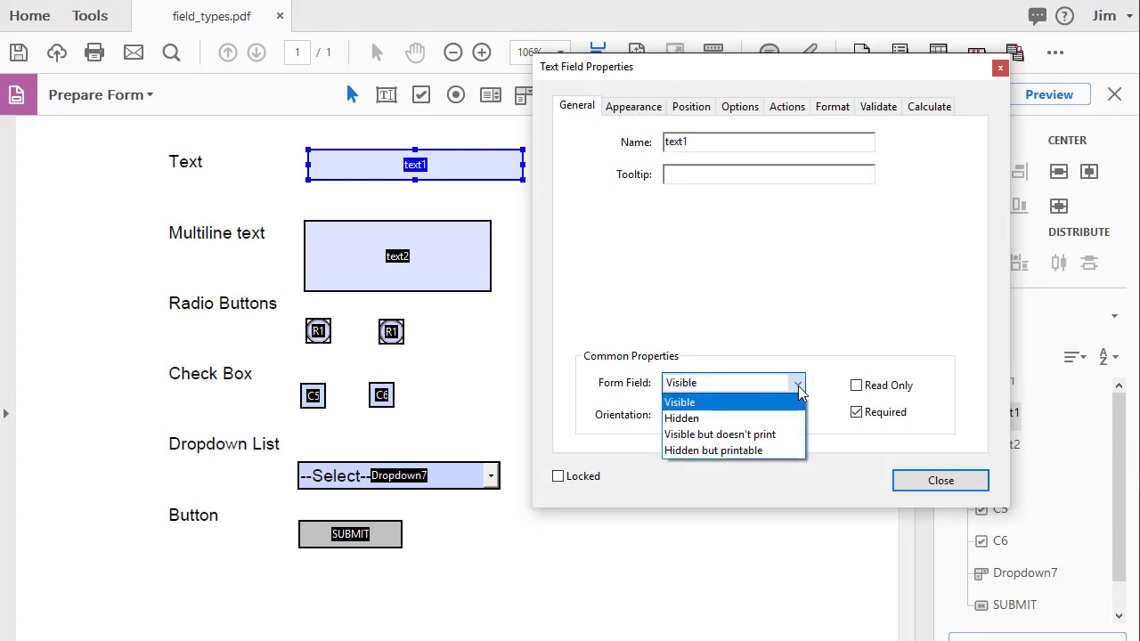
left_click(783, 428)
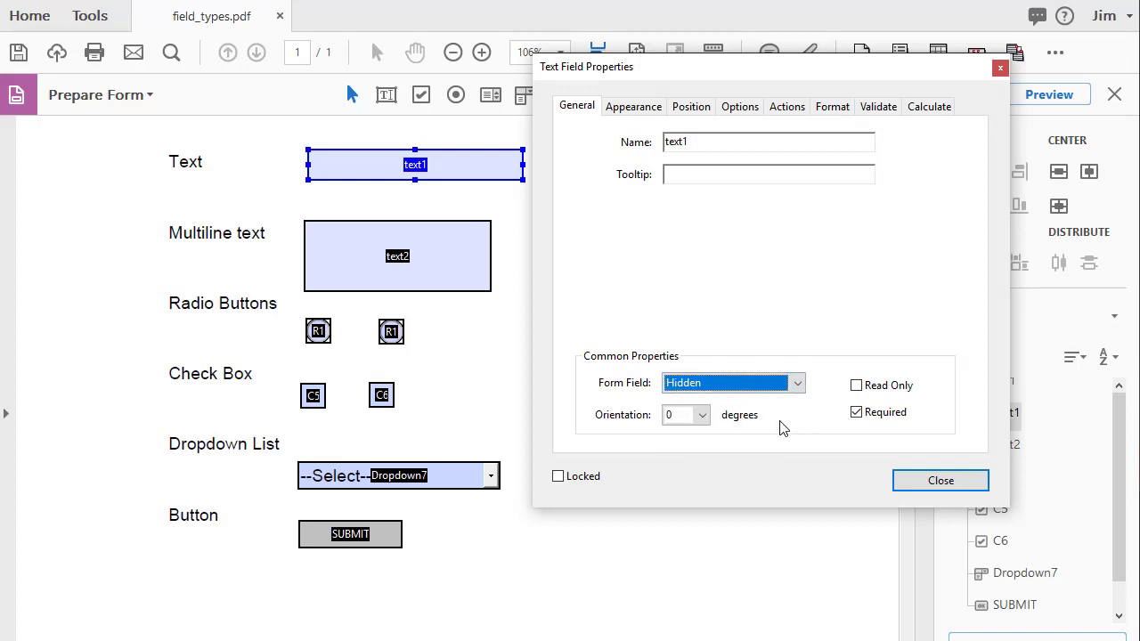
left_click(957, 488)
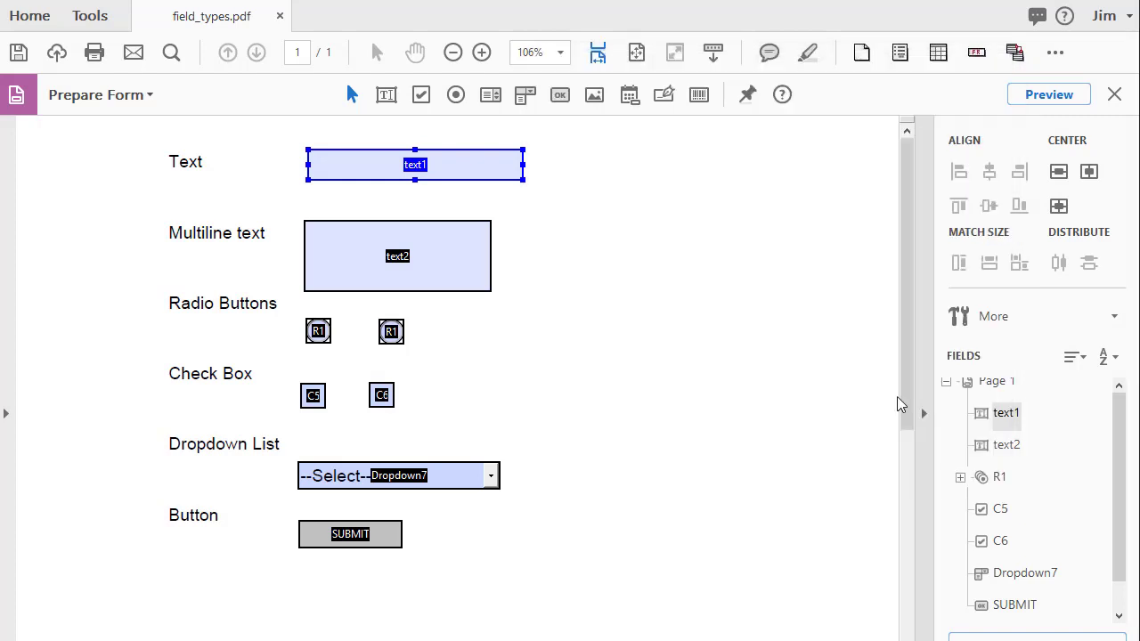
left_click(1046, 94)
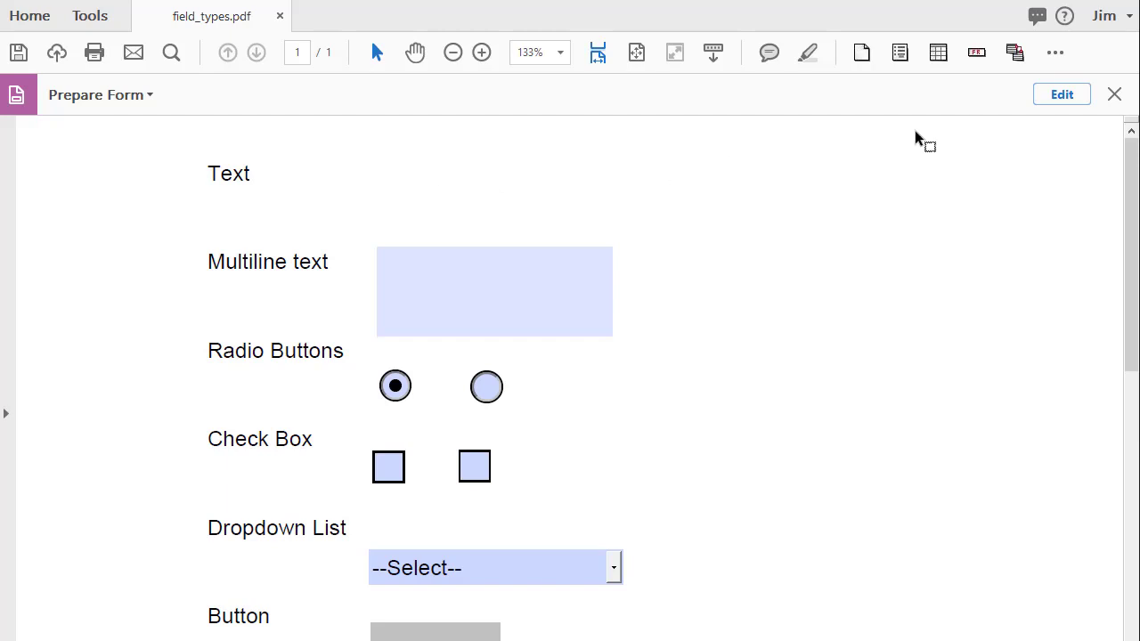
left_click(1069, 97)
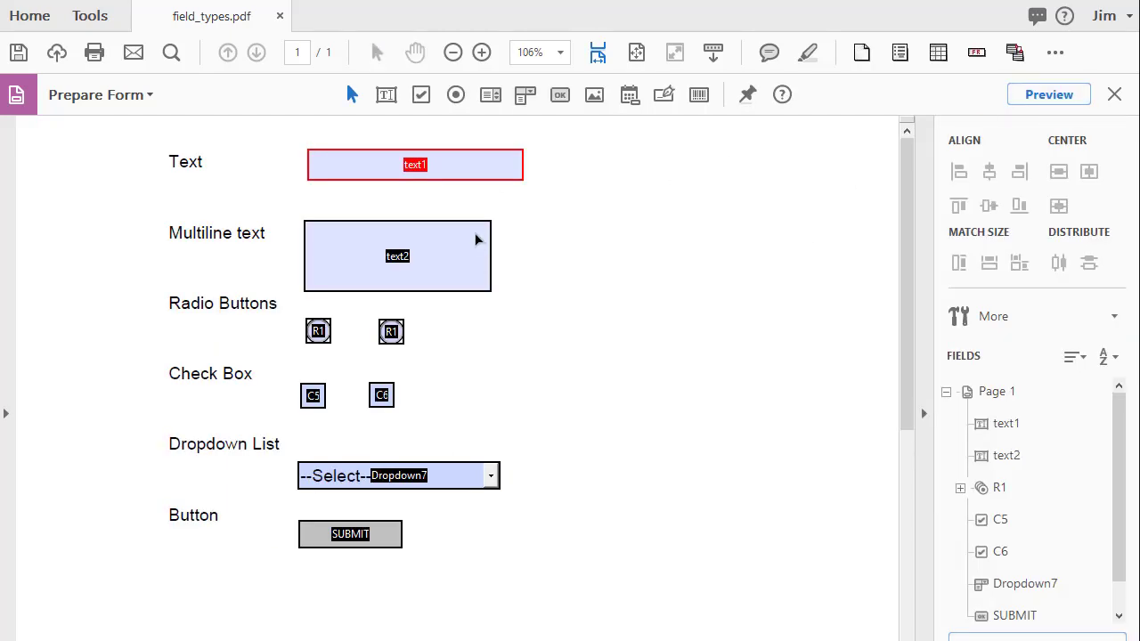
- Set the text1 field back to Visible, test it in the form preview, and return to form editing
double_click(491, 171)
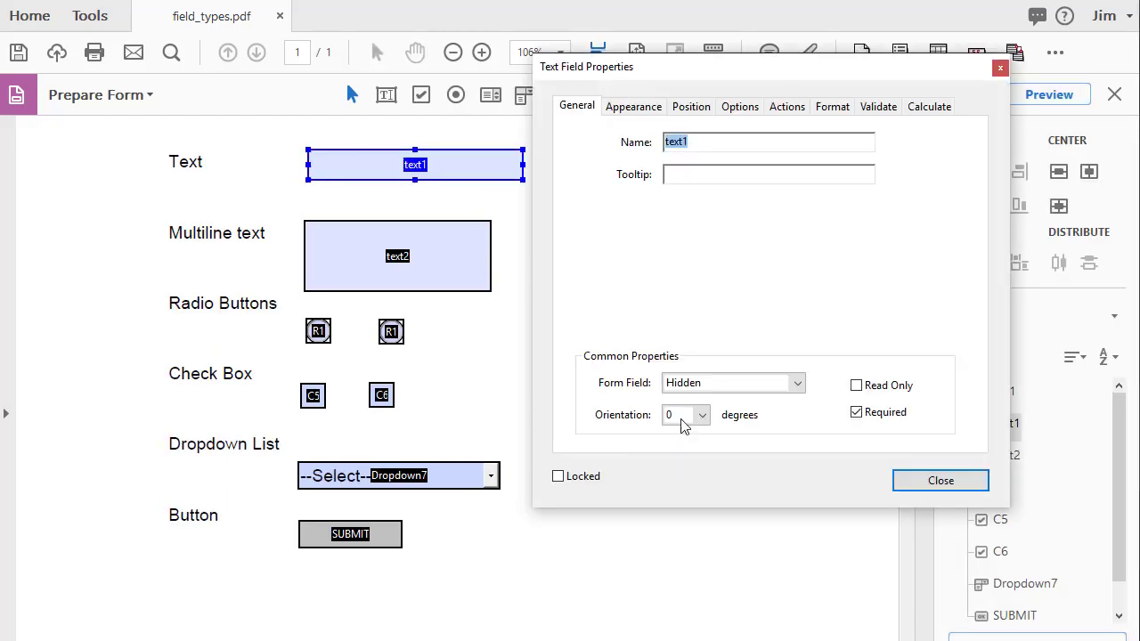
left_click(797, 384)
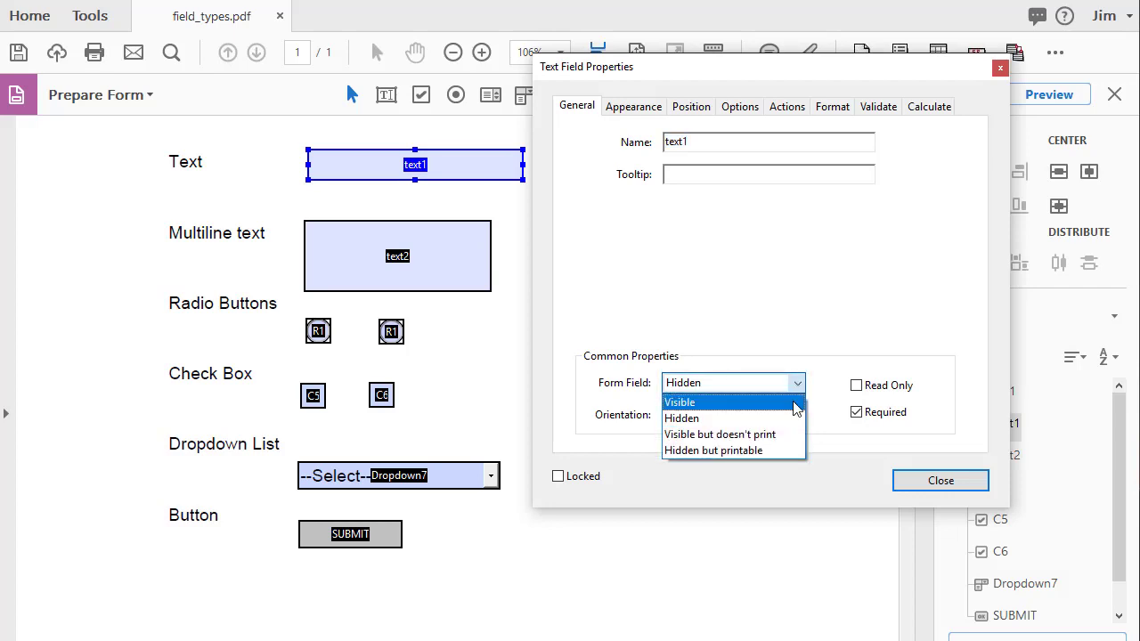
left_click(795, 408)
left_click(933, 483)
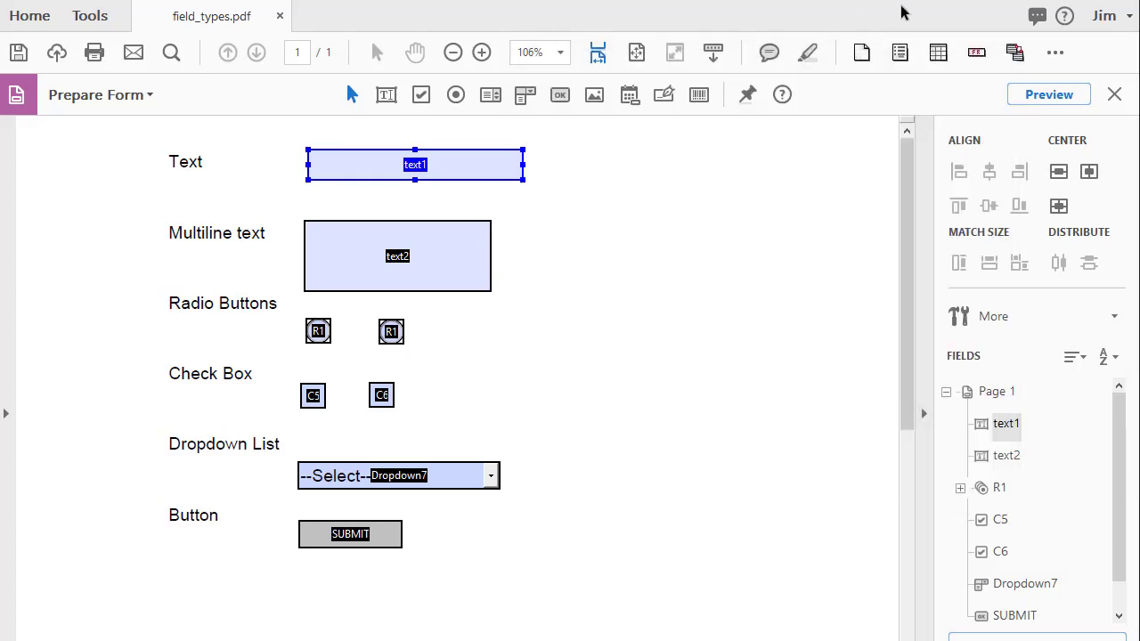
left_click(1028, 94)
left_click(513, 175)
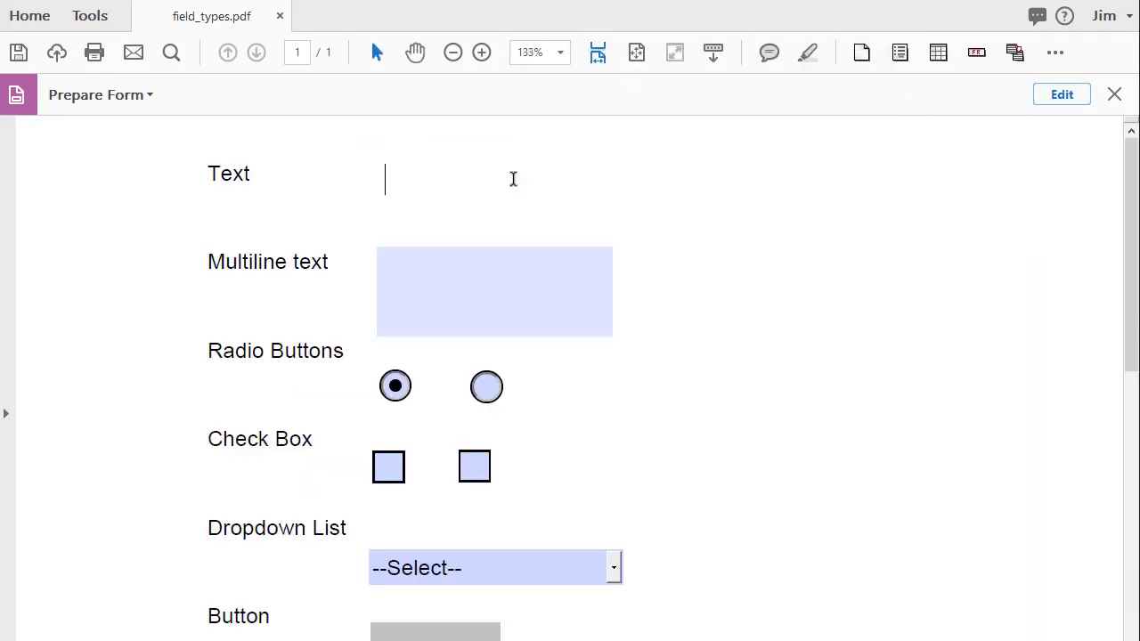
left_click(1060, 105)
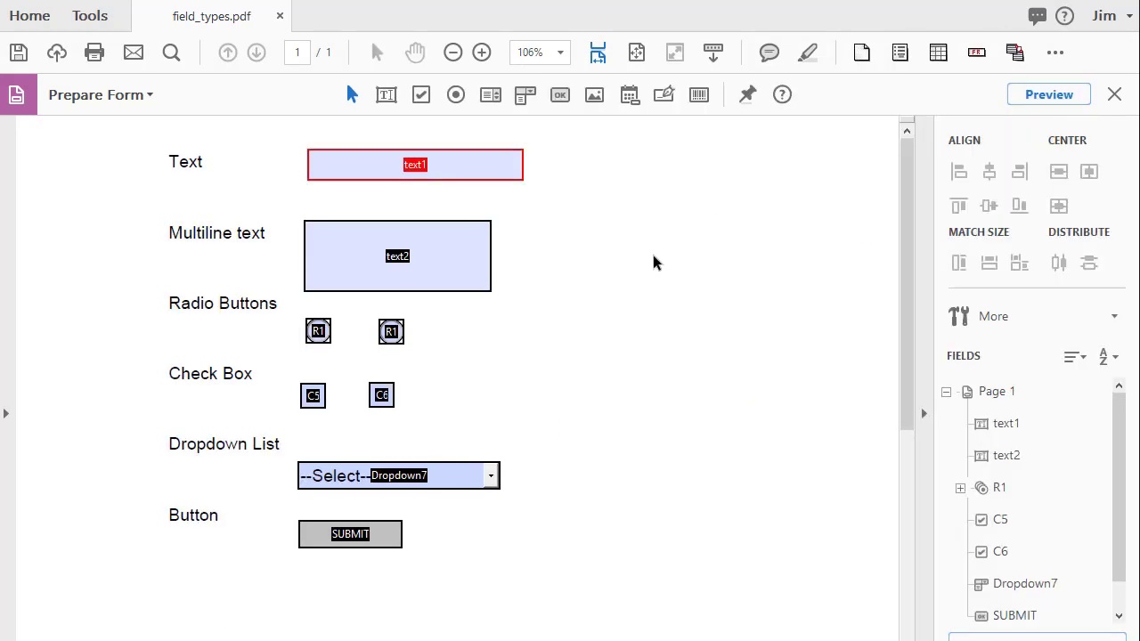